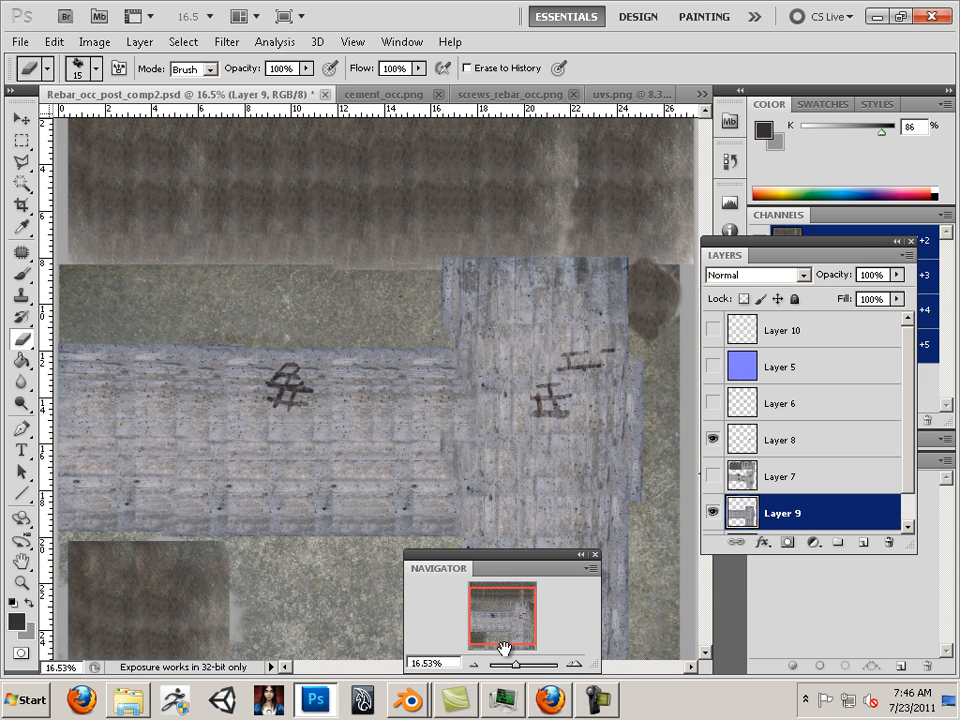
- Reduce the opacity of Layer 9, the concrete texture, to 71%
{"action": "left_click_drag", "start_coordinate": [516, 665], "coordinate": [529, 668]}
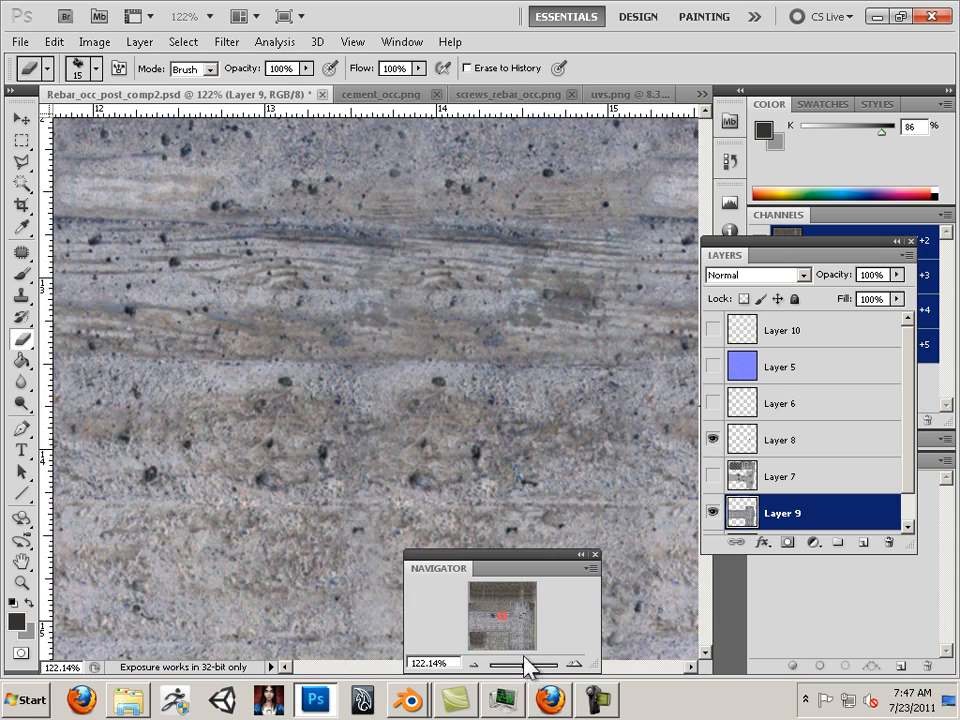
{"action": "left_click_drag", "start_coordinate": [501, 611], "coordinate": [501, 614]}
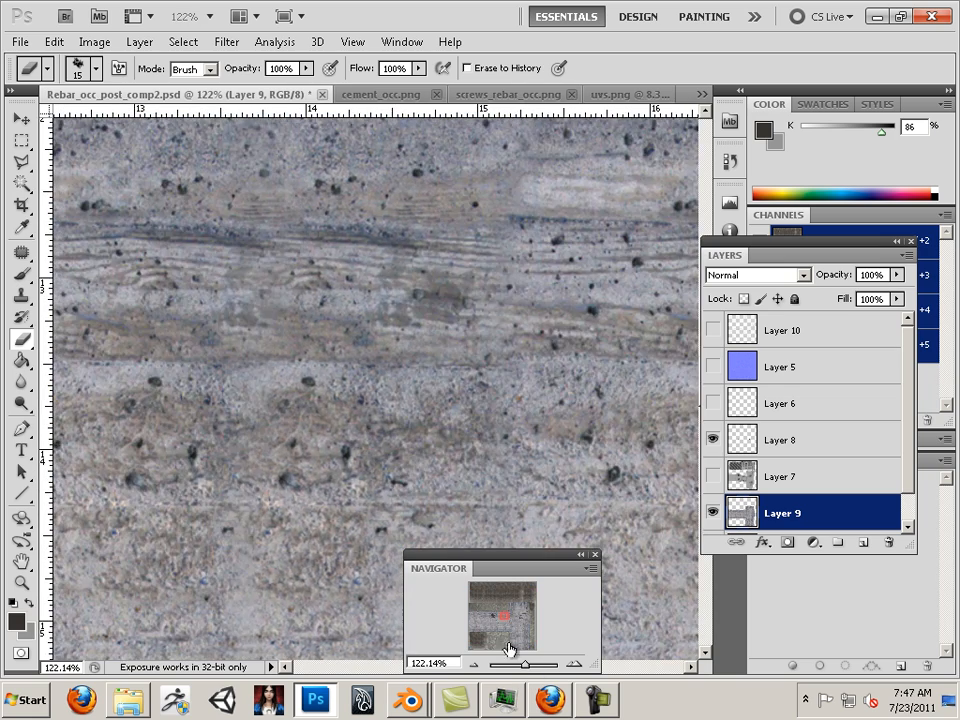
{"action": "left_click_drag", "start_coordinate": [523, 665], "coordinate": [518, 665]}
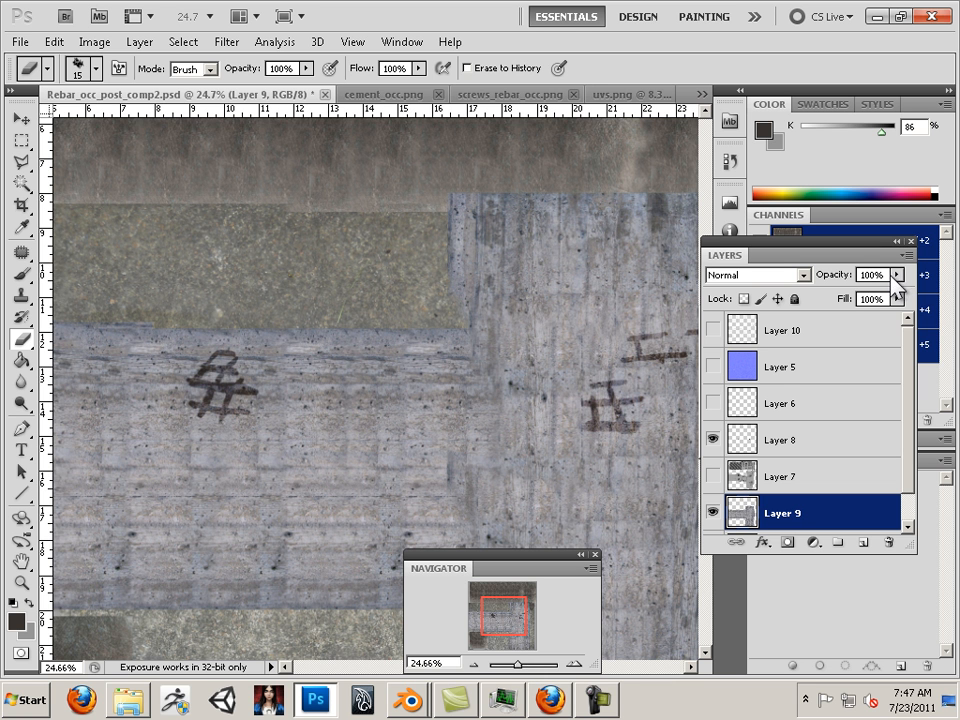
{"action": "left_click_drag", "start_coordinate": [895, 282], "coordinate": [878, 303]}
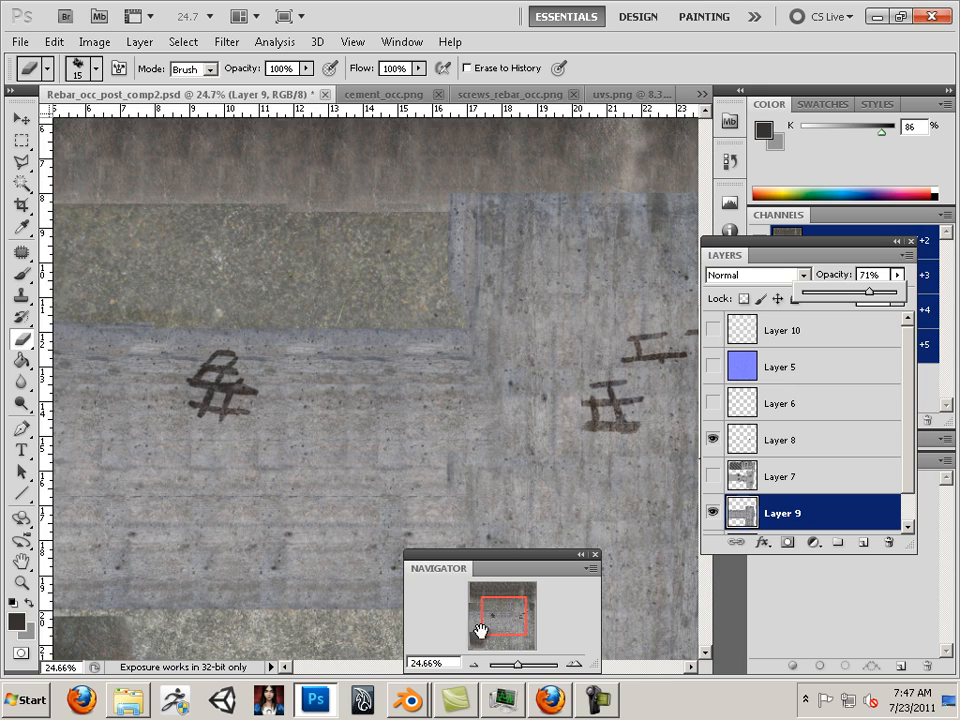
- Show the wireframe on Layer 10 and compare the texture with Layer 9 briefly hidden
{"action": "left_click_drag", "start_coordinate": [518, 665], "coordinate": [523, 664]}
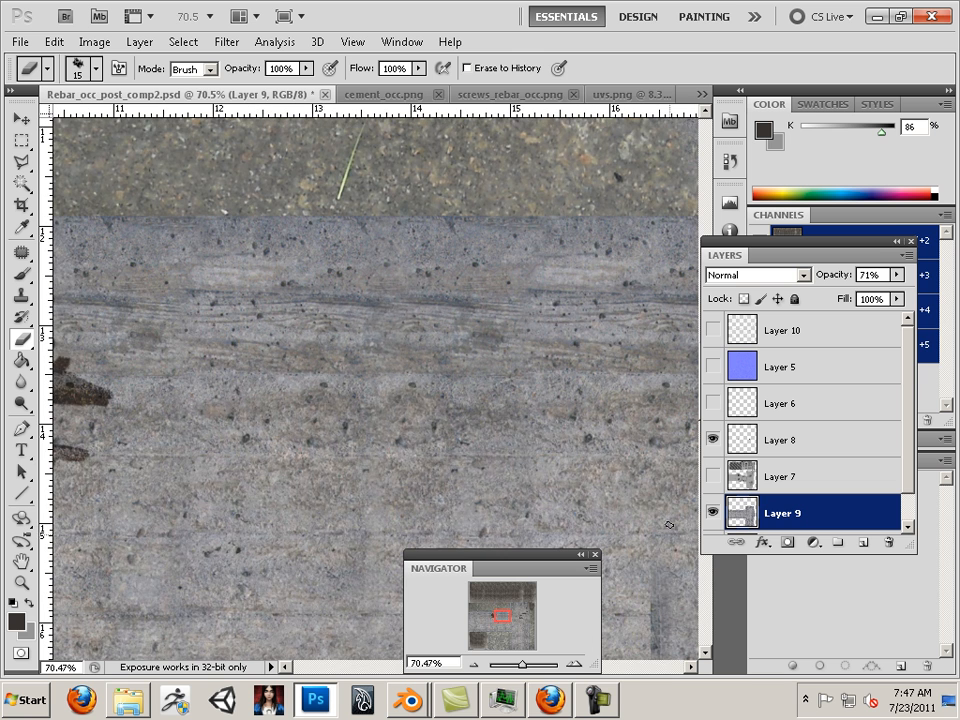
{"action": "left_click", "coordinate": [716, 331]}
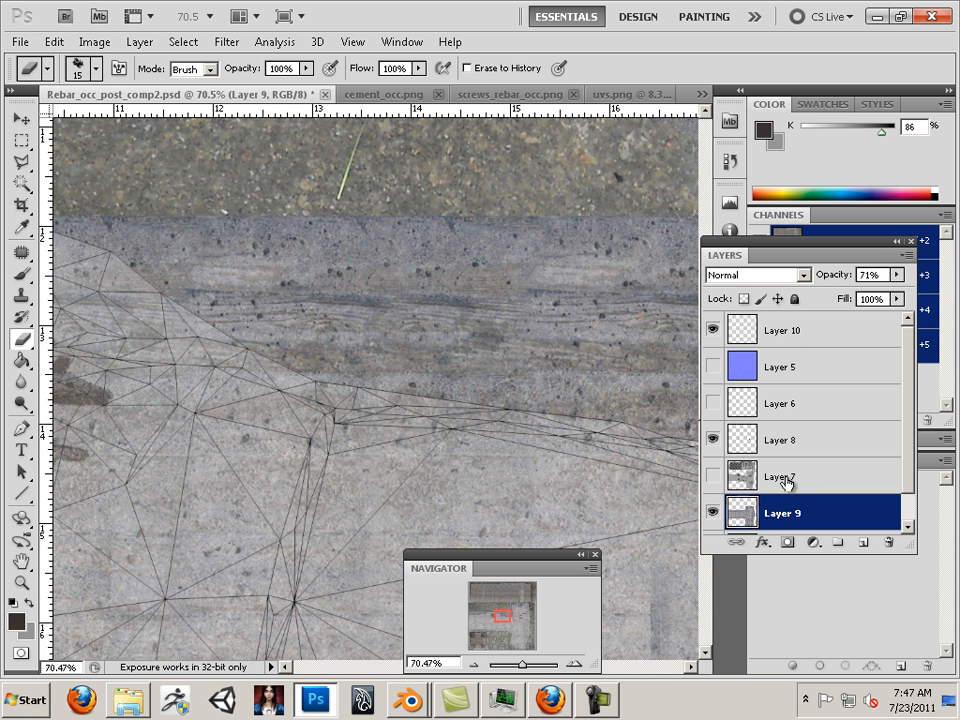
{"action": "left_click", "coordinate": [711, 514]}
{"action": "left_click", "coordinate": [713, 516]}
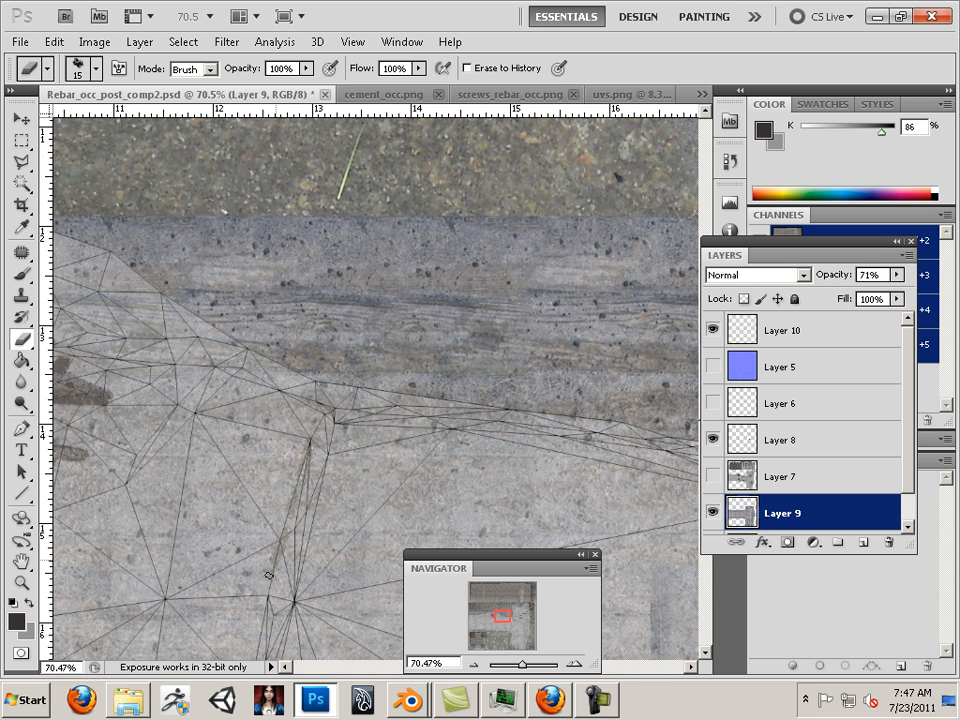
- Open the brush settings and choose the 17 px spatter tip for the eraser
{"action": "left_click", "coordinate": [403, 42]}
{"action": "left_click", "coordinate": [468, 193]}
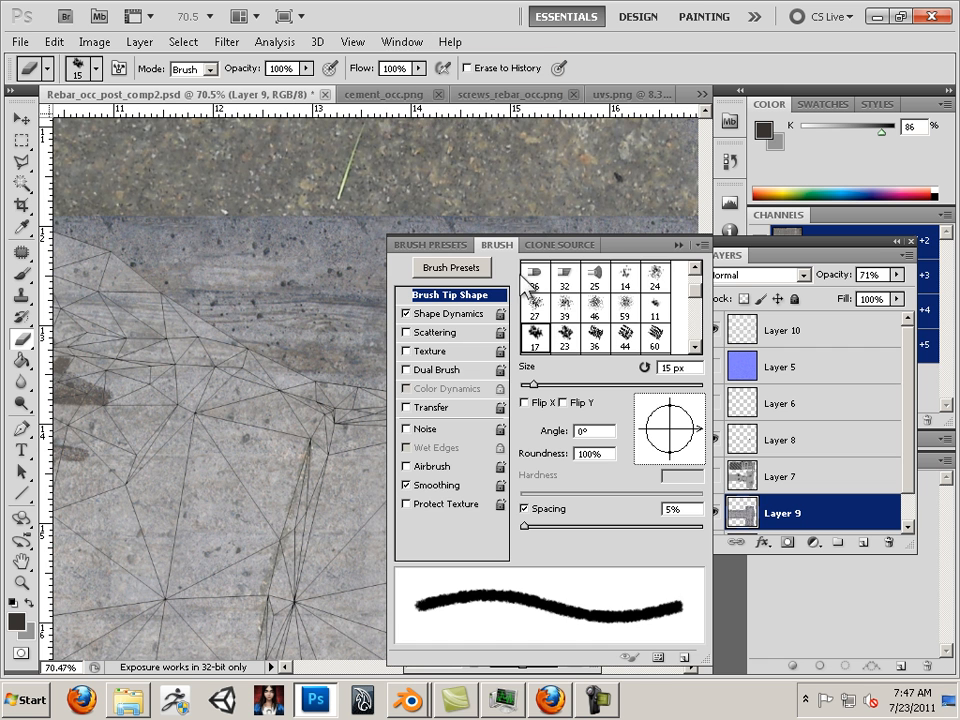
{"action": "left_click", "coordinate": [97, 72]}
{"action": "left_click", "coordinate": [183, 280]}
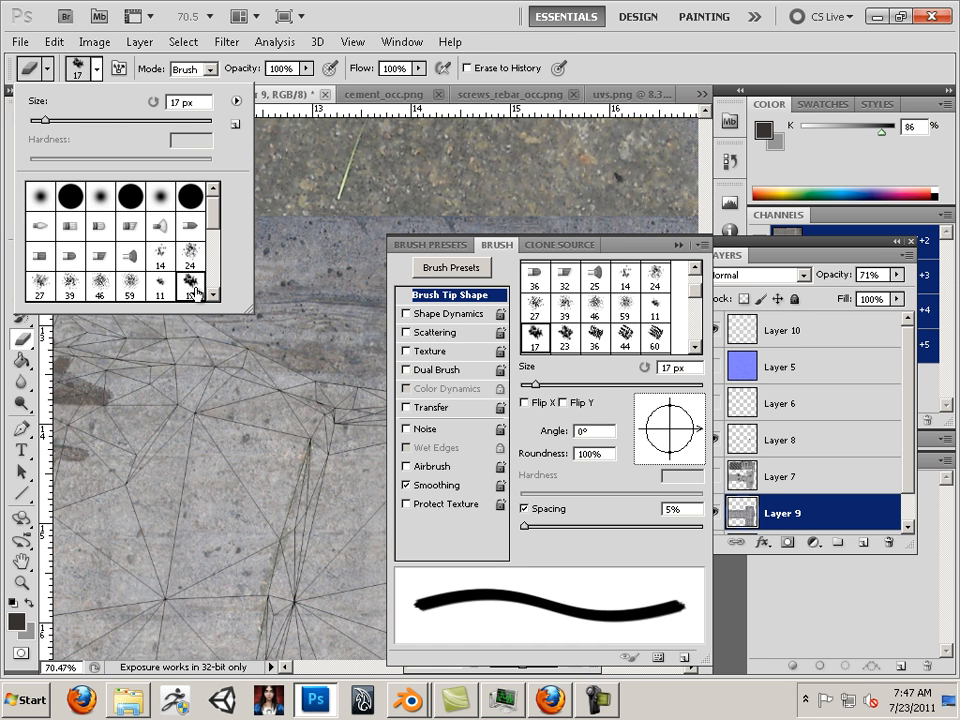
- Enable Shape Dynamics for the eraser, with size controlled by Pen Pressure and a slight size jitter
{"action": "left_click", "coordinate": [457, 318]}
{"action": "left_click", "coordinate": [457, 318]}
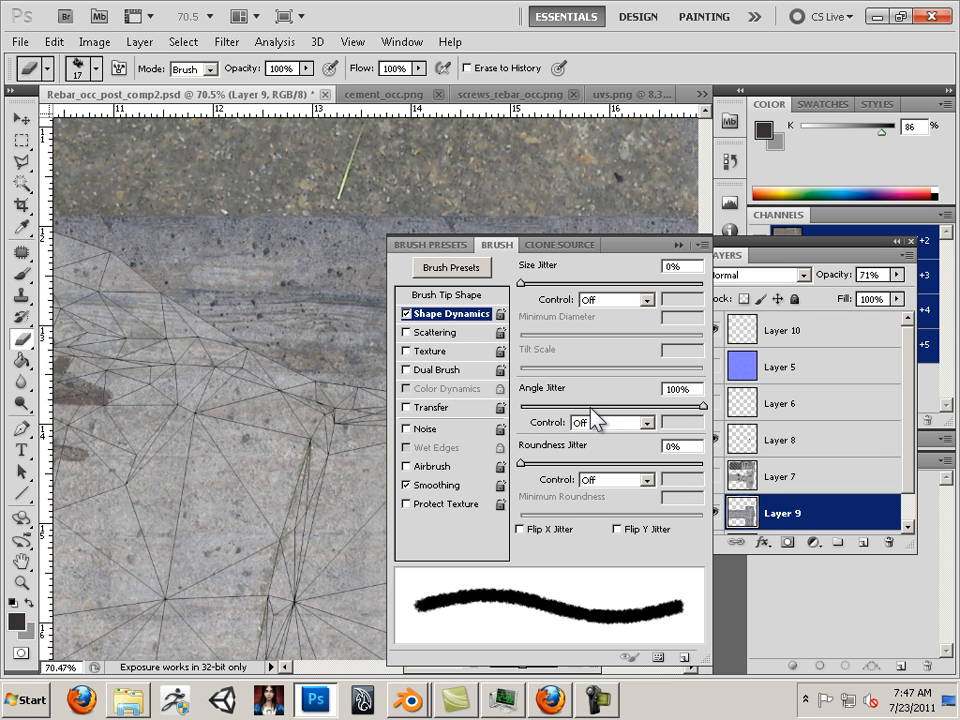
{"action": "left_click", "coordinate": [585, 300]}
{"action": "left_click", "coordinate": [600, 345]}
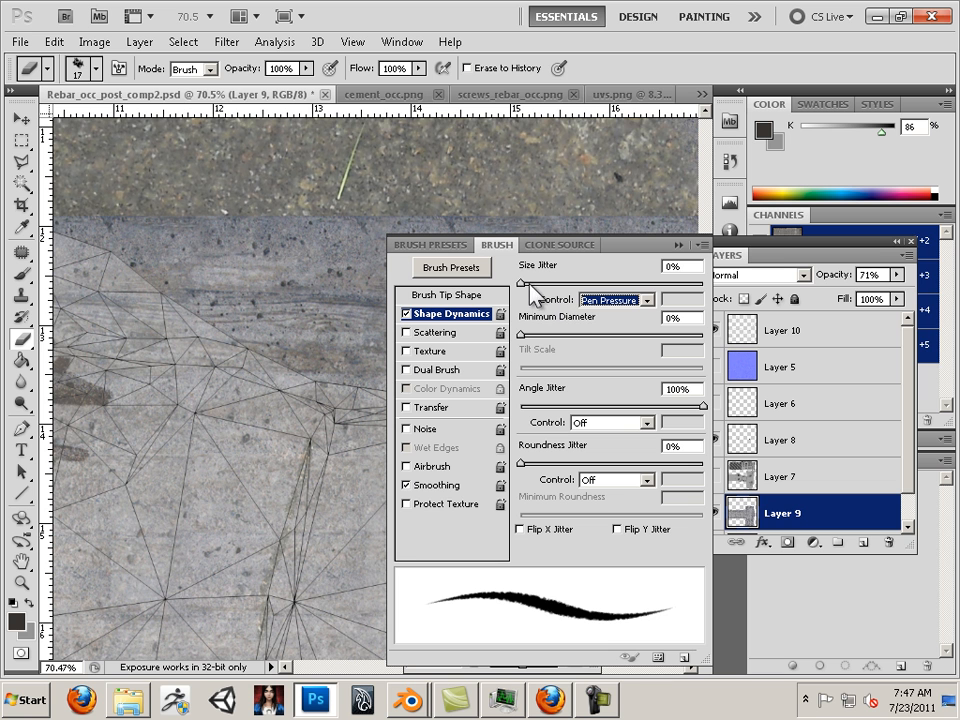
{"action": "left_click_drag", "start_coordinate": [527, 283], "coordinate": [537, 283]}
{"action": "left_click", "coordinate": [676, 246]}
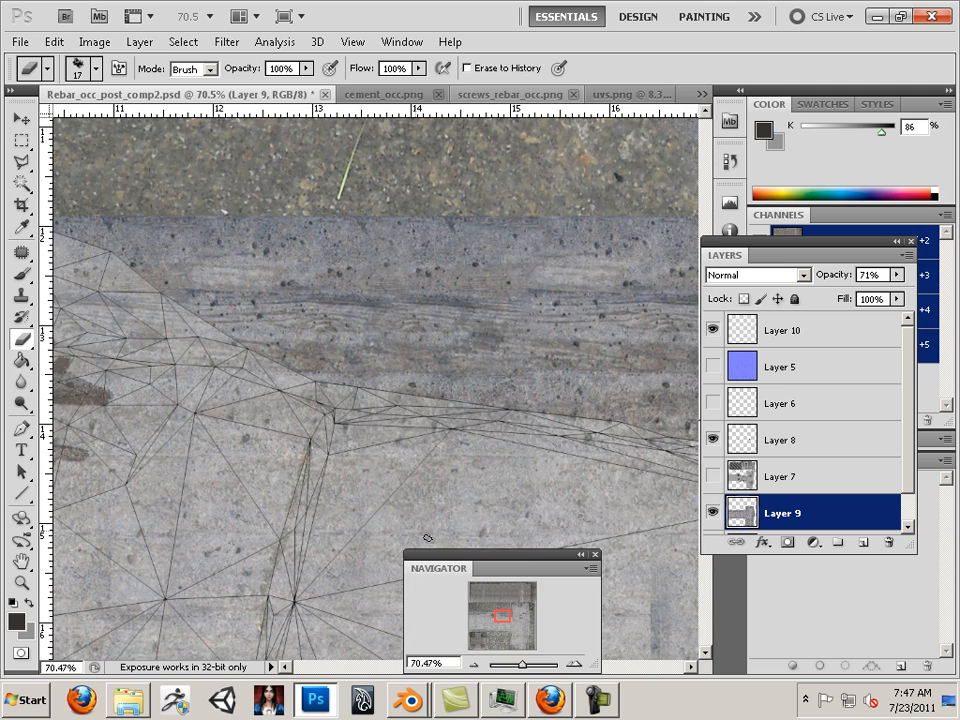
- Erase thin cracks in Layer 9 along the slab's middle and left wireframe seams, checking them with Layer 10 temporarily hidden
{"action": "left_click_drag", "start_coordinate": [496, 617], "coordinate": [494, 632]}
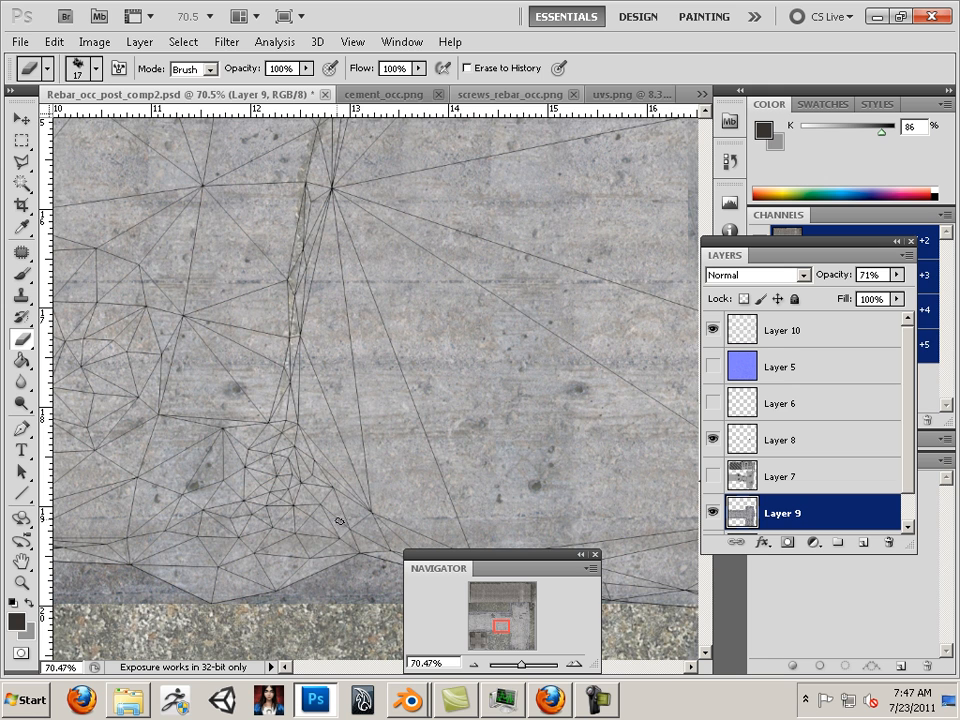
{"action": "left_click_drag", "start_coordinate": [520, 665], "coordinate": [505, 622]}
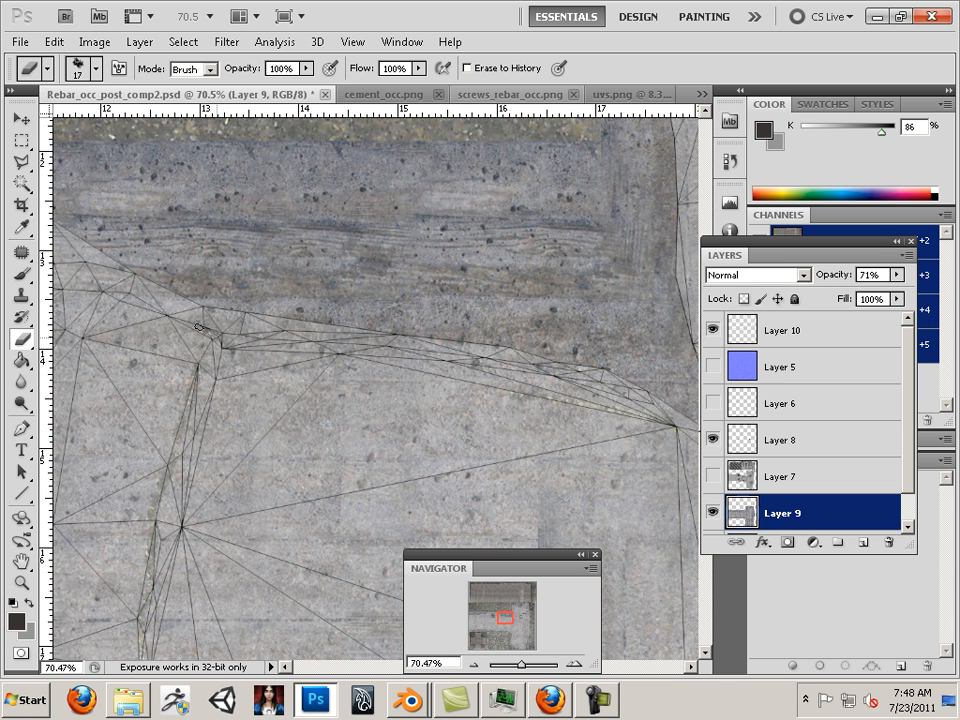
{"action": "left_click_drag", "start_coordinate": [491, 615], "coordinate": [486, 622]}
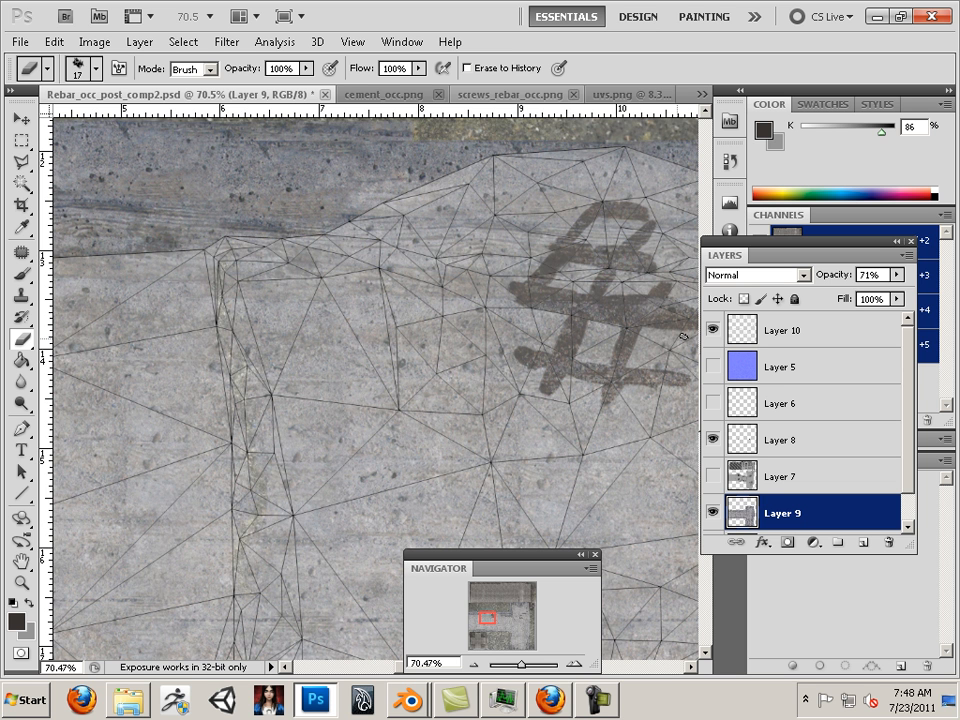
{"action": "left_click", "coordinate": [713, 330]}
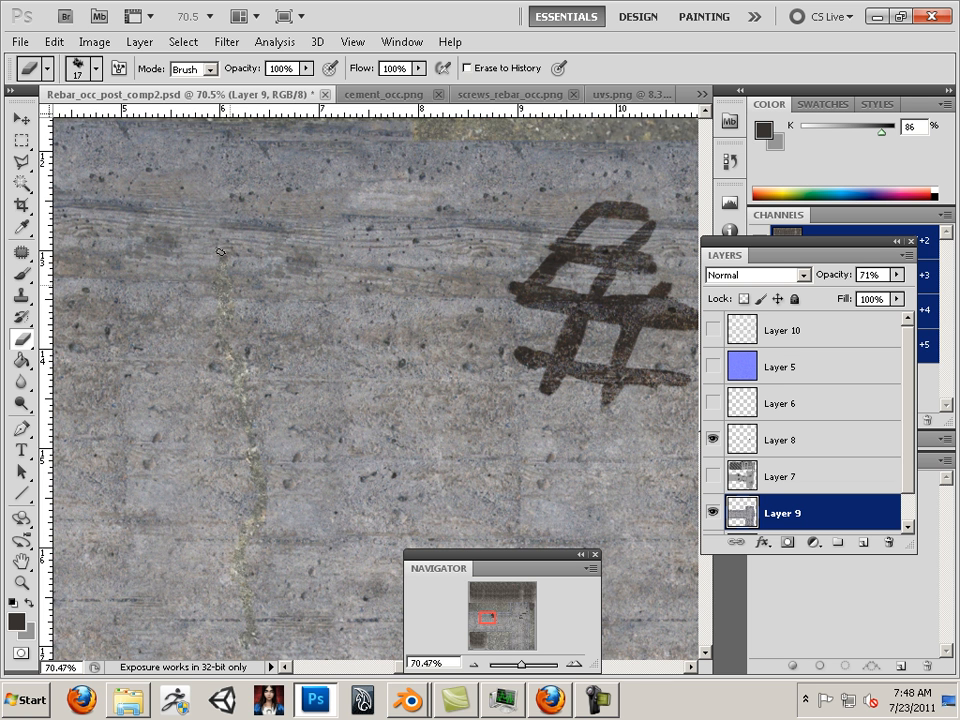
{"action": "left_click", "coordinate": [714, 331]}
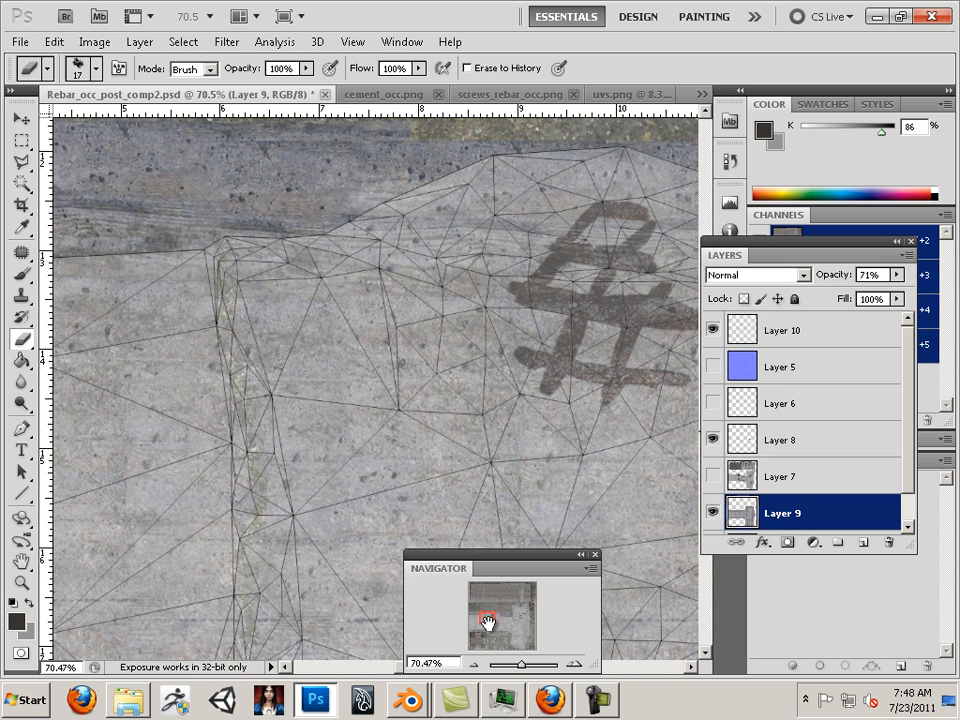
- Erase thin cracks in Layer 9 along the slab's lower seam, the slab-to-column seam and the seam across the column
{"action": "left_click_drag", "start_coordinate": [487, 622], "coordinate": [484, 630]}
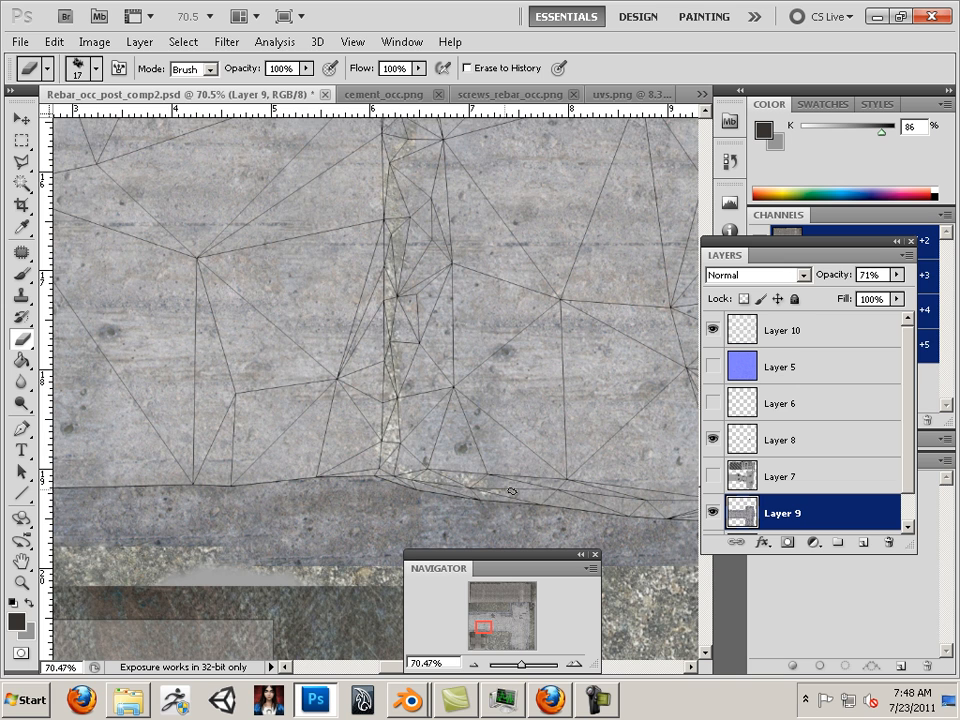
{"action": "left_click_drag", "start_coordinate": [493, 615], "coordinate": [512, 632]}
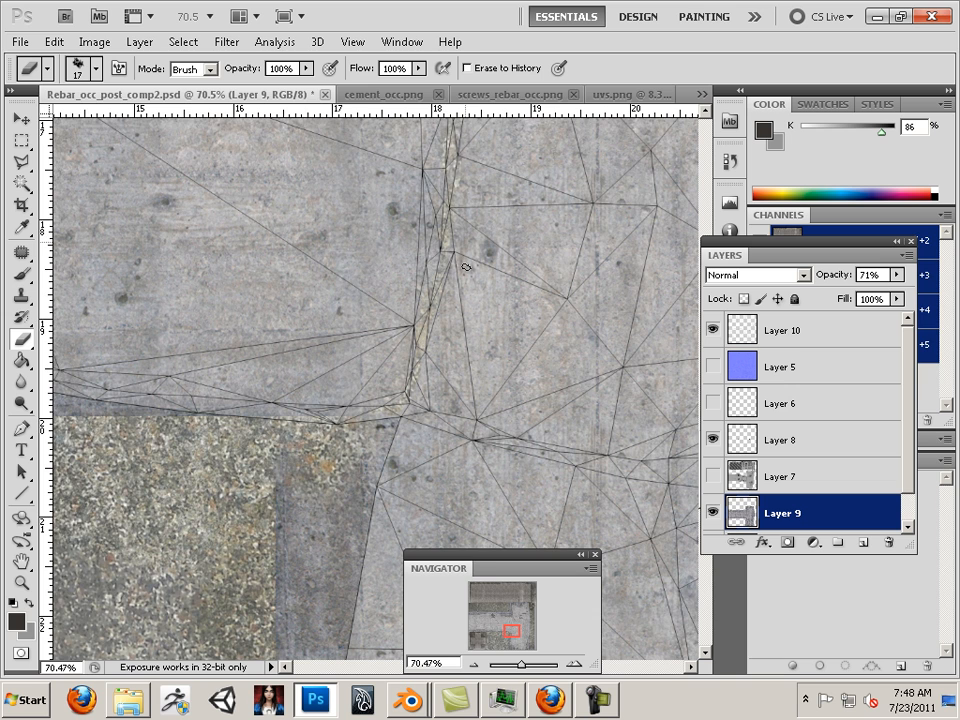
{"action": "left_click_drag", "start_coordinate": [512, 628], "coordinate": [513, 620]}
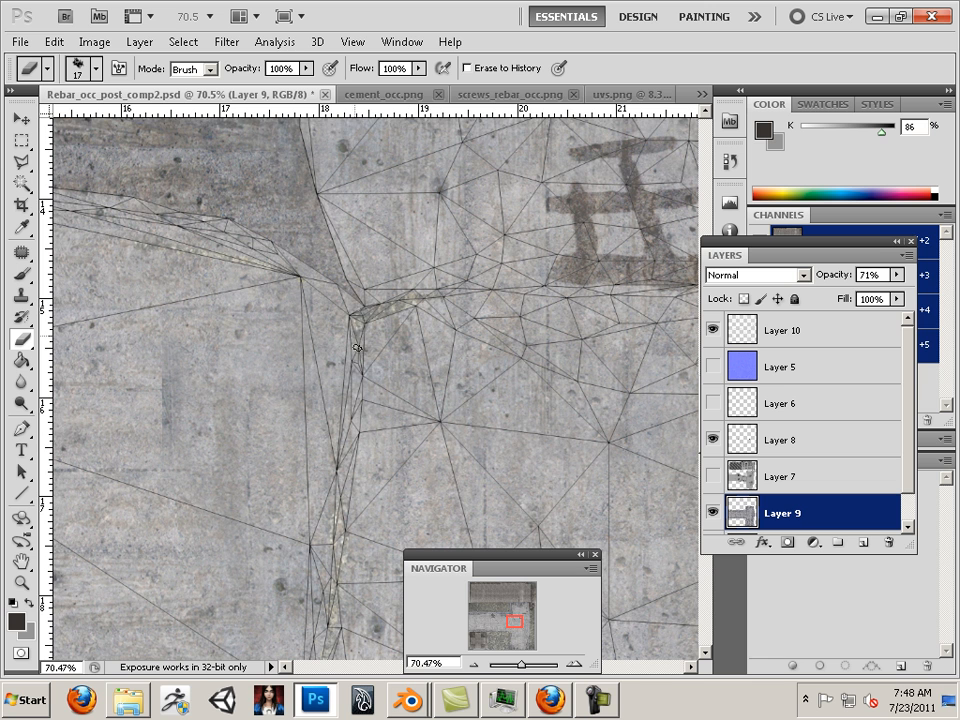
{"action": "left_click_drag", "start_coordinate": [351, 364], "coordinate": [341, 458]}
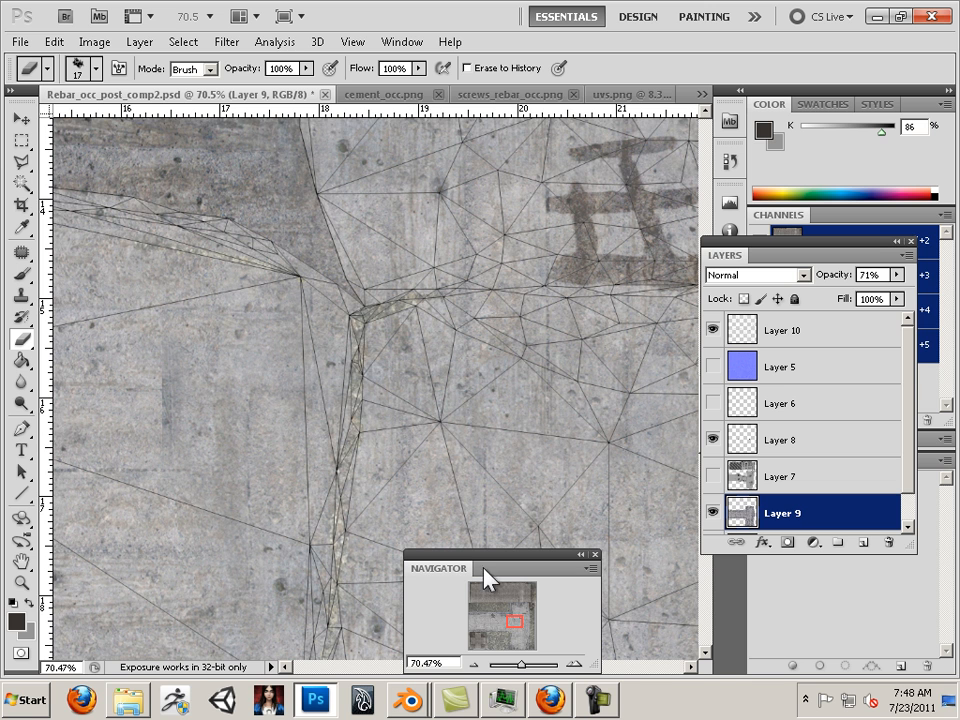
{"action": "left_click_drag", "start_coordinate": [516, 619], "coordinate": [528, 621]}
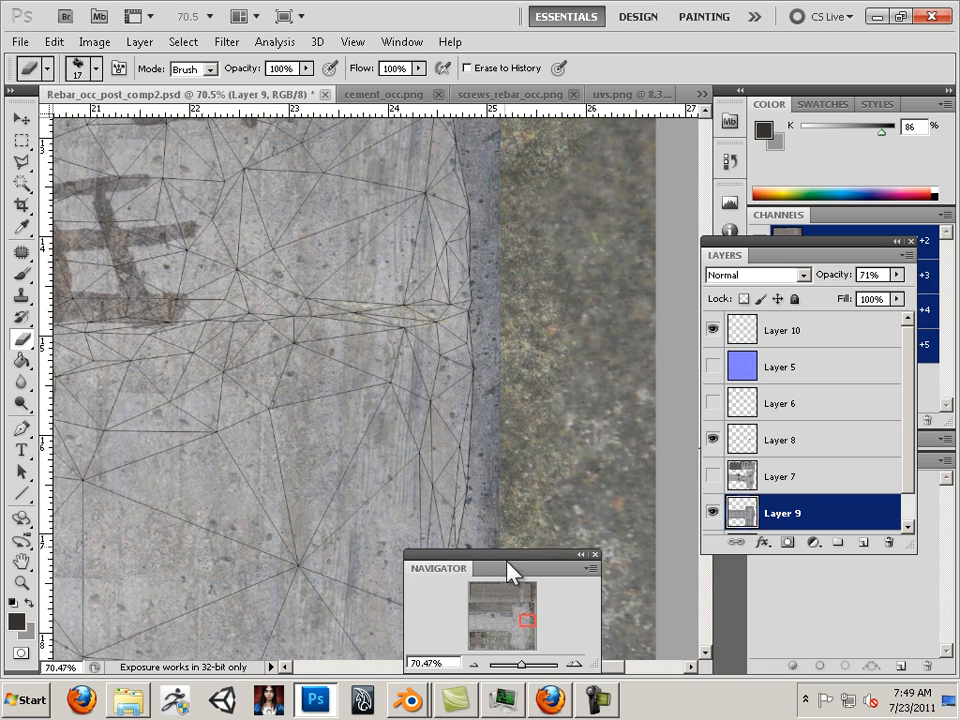
- Enlarge the eraser to 50 px and erase Layer 9 over the lower group of dark rebar strokes on the column
{"action": "mouse_move", "coordinate": [525, 621]}
{"action": "left_mouse_down"}
{"action": "mouse_move", "coordinate": [520, 609]}
{"action": "mouse_move", "coordinate": [522, 617]}
{"action": "left_mouse_up"}
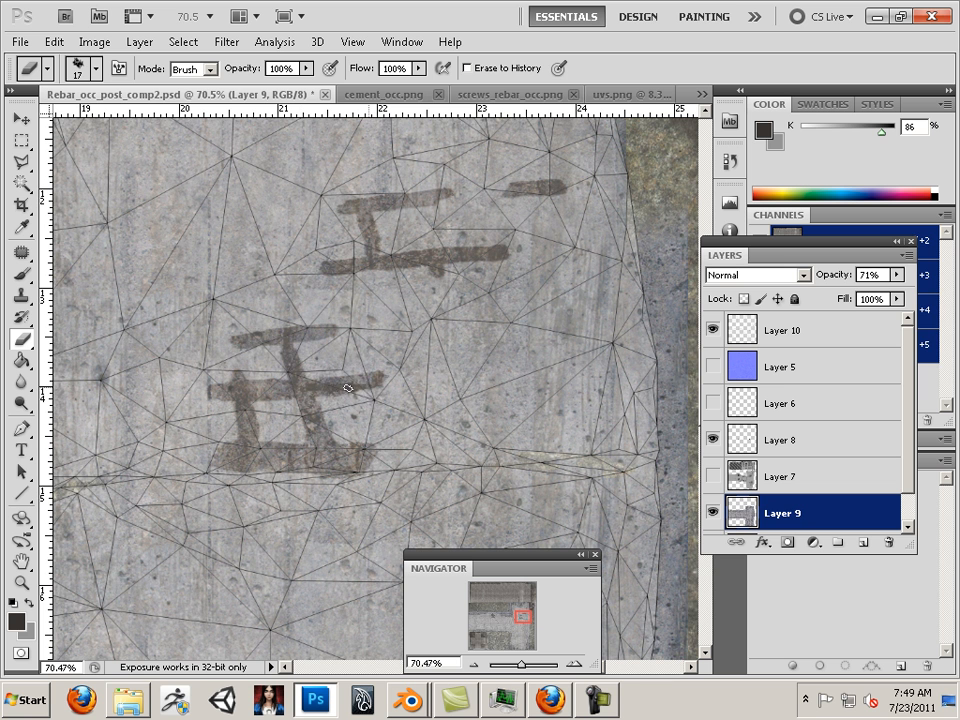
{"action": "key", "text": "bracketright"}
{"action": "key", "text": "bracketright"}
{"action": "key", "text": "bracketright"}
{"action": "key", "text": "bracketright"}
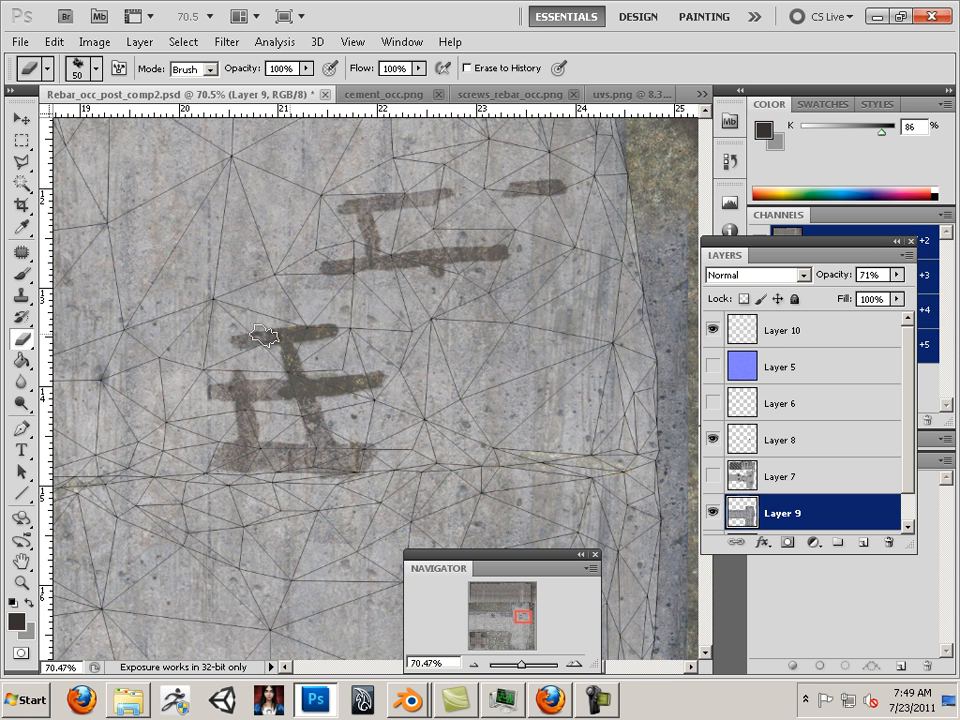
{"action": "mouse_move", "coordinate": [264, 336]}
{"action": "left_mouse_down"}
{"action": "mouse_move", "coordinate": [293, 341]}
{"action": "mouse_move", "coordinate": [317, 435]}
{"action": "mouse_move", "coordinate": [353, 459]}
{"action": "mouse_move", "coordinate": [265, 456]}
{"action": "mouse_move", "coordinate": [246, 440]}
{"action": "mouse_move", "coordinate": [238, 393]}
{"action": "mouse_move", "coordinate": [228, 392]}
{"action": "left_mouse_up"}
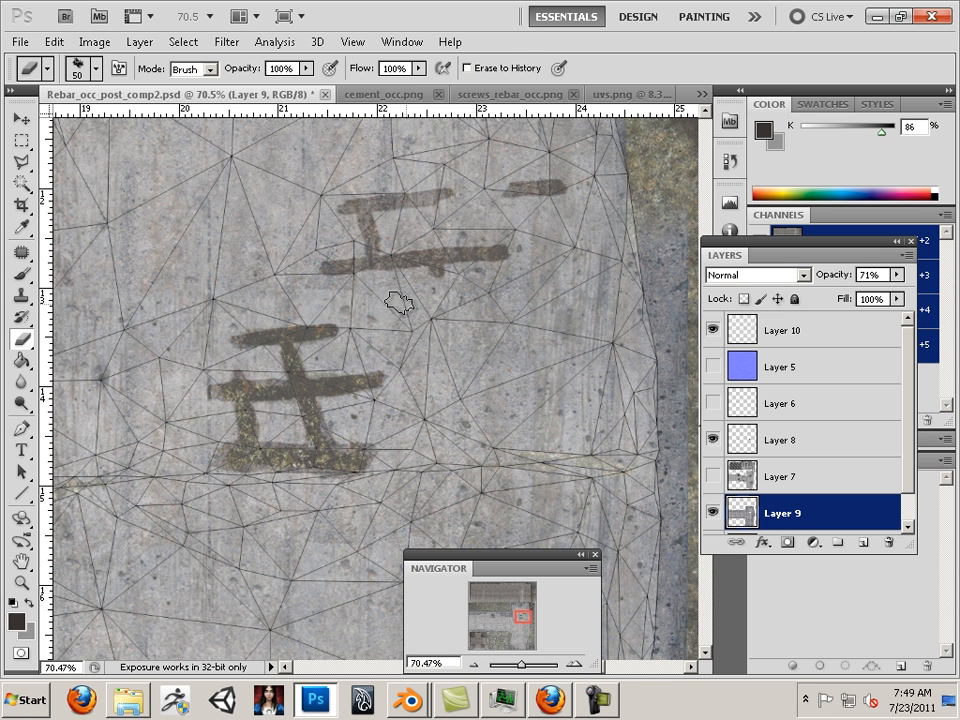
- Reduce the eraser to 30 px and erase Layer 9 over the column's upper rebar strokes and the slab's rebar strokes
{"action": "key", "text": "bracketleft"}
{"action": "key", "text": "bracketleft"}
{"action": "key", "text": "bracketleft"}
{"action": "mouse_move", "coordinate": [375, 264]}
{"action": "left_mouse_down"}
{"action": "mouse_move", "coordinate": [487, 256]}
{"action": "mouse_move", "coordinate": [360, 259]}
{"action": "mouse_move", "coordinate": [372, 231]}
{"action": "mouse_move", "coordinate": [357, 212]}
{"action": "mouse_move", "coordinate": [414, 207]}
{"action": "mouse_move", "coordinate": [438, 192]}
{"action": "mouse_move", "coordinate": [332, 208]}
{"action": "mouse_move", "coordinate": [480, 185]}
{"action": "mouse_move", "coordinate": [533, 189]}
{"action": "left_mouse_up"}
{"action": "mouse_move", "coordinate": [514, 612]}
{"action": "left_mouse_down"}
{"action": "mouse_move", "coordinate": [530, 643]}
{"action": "mouse_move", "coordinate": [520, 645]}
{"action": "mouse_move", "coordinate": [536, 642]}
{"action": "mouse_move", "coordinate": [524, 658]}
{"action": "mouse_move", "coordinate": [514, 616]}
{"action": "mouse_move", "coordinate": [527, 614]}
{"action": "mouse_move", "coordinate": [499, 619]}
{"action": "mouse_move", "coordinate": [500, 611]}
{"action": "left_mouse_up"}
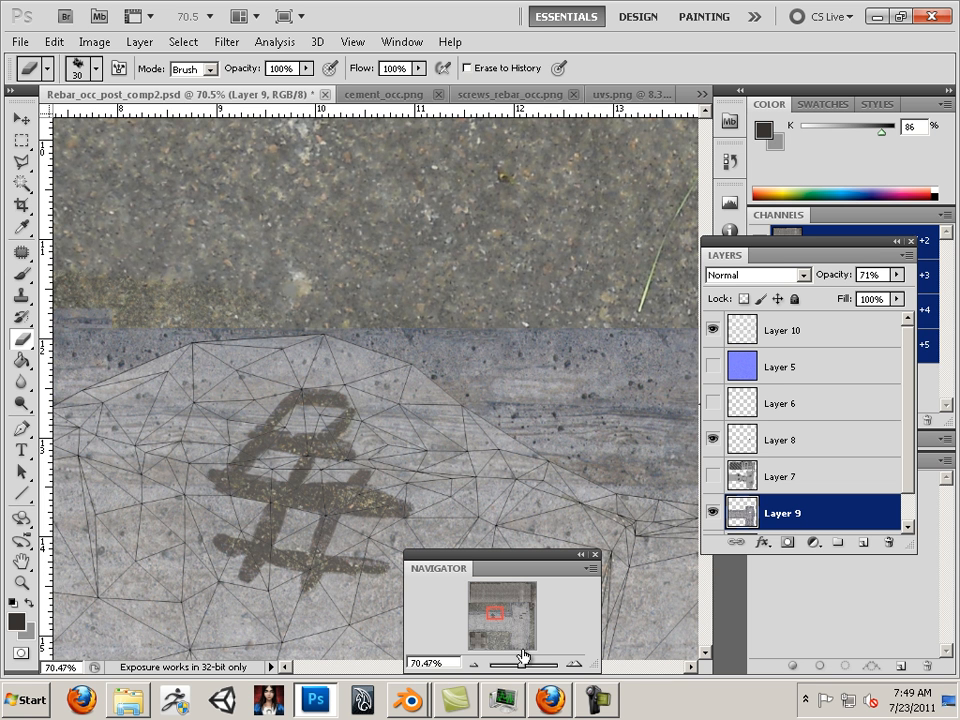
- Show the dark occlusion shading on Layer 7 and hide the wireframe on Layer 10
{"action": "left_click_drag", "start_coordinate": [522, 664], "coordinate": [517, 666]}
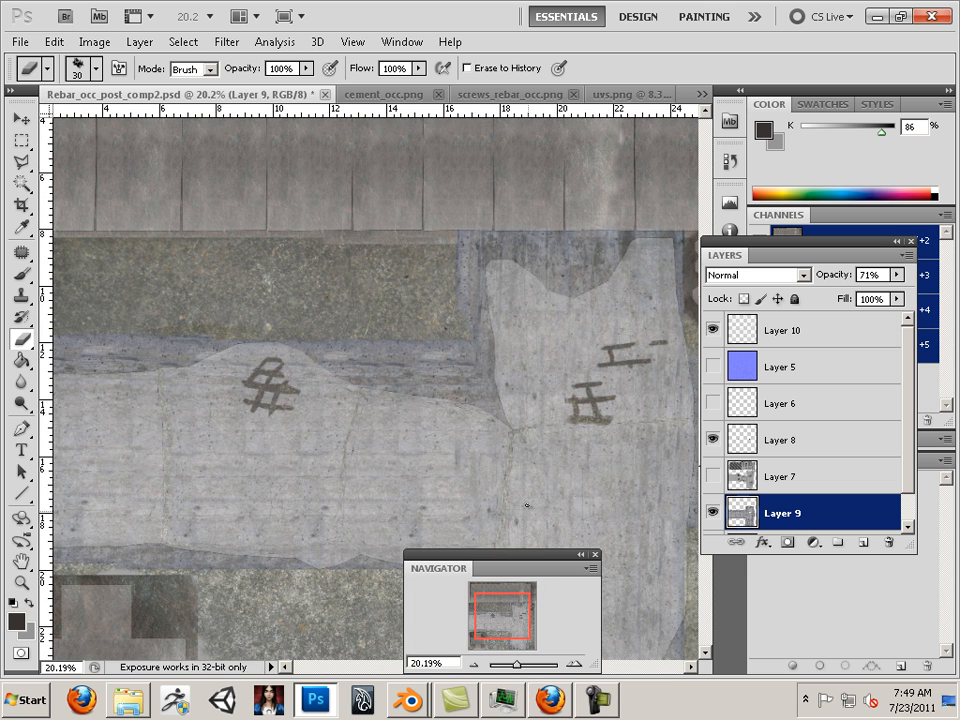
{"action": "left_click", "coordinate": [712, 477]}
{"action": "left_click", "coordinate": [712, 330]}
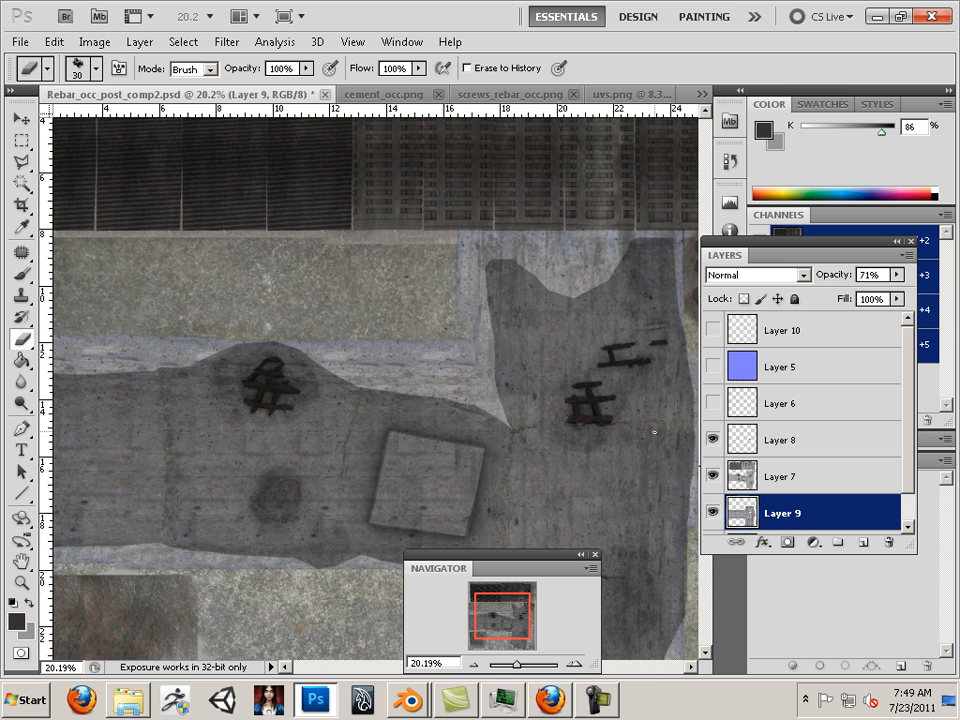
- Adjust the eraser size and erase Layer 9 over the round dark spot on the slab
{"action": "key", "text": "bracketright"}
{"action": "key", "text": "bracketright"}
{"action": "key", "text": "bracketright"}
{"action": "key", "text": "bracketright"}
{"action": "key", "text": "bracketright"}
{"action": "key", "text": "bracketright"}
{"action": "key", "text": "bracketright"}
{"action": "key", "text": "bracketright"}
{"action": "key", "text": "bracketright"}
{"action": "key", "text": "bracketright"}
{"action": "key", "text": "bracketright"}
{"action": "key", "text": "bracketright"}
{"action": "key", "text": "bracketright"}
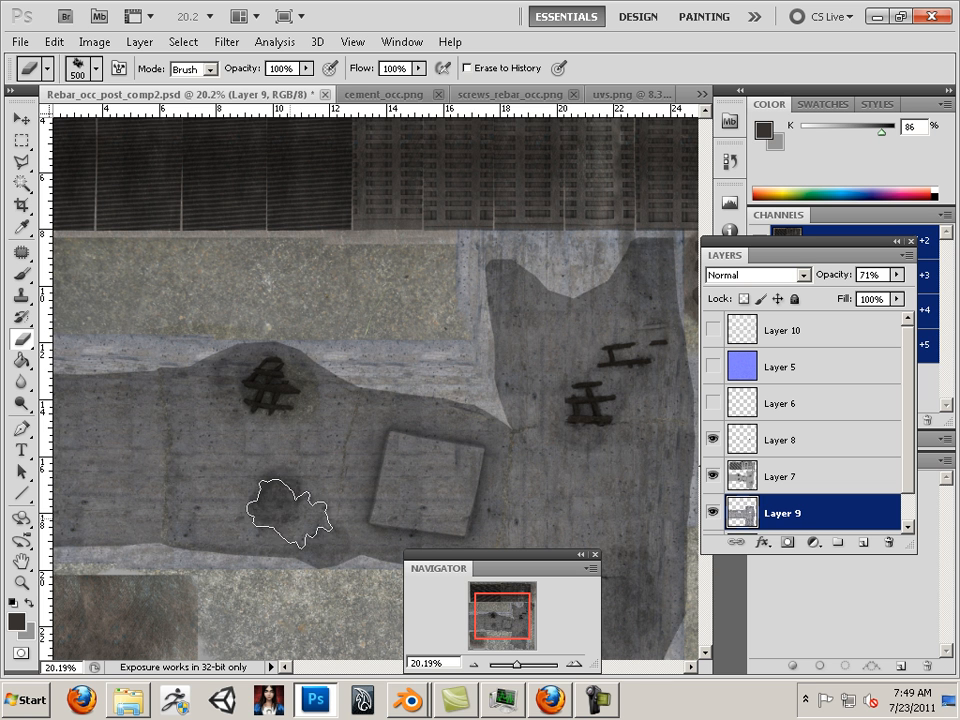
{"action": "key", "text": "bracketleft"}
{"action": "key", "text": "bracketleft"}
{"action": "key", "text": "bracketleft"}
{"action": "key", "text": "bracketleft"}
{"action": "key", "text": "bracketleft"}
{"action": "key", "text": "bracketleft"}
{"action": "key", "text": "bracketleft"}
{"action": "key", "text": "bracketleft"}
{"action": "key", "text": "bracketleft"}
{"action": "key", "text": "bracketleft"}
{"action": "key", "text": "bracketleft"}
- Enlarge the eraser to 250 px and erase worn patches of Layer 9 around the rebar strokes on the column
{"action": "key", "text": "bracketright"}
{"action": "key", "text": "bracketright"}
{"action": "key", "text": "bracketright"}
{"action": "key", "text": "bracketright"}
{"action": "key", "text": "bracketright"}
{"action": "key", "text": "bracketright"}
{"action": "key", "text": "bracketright"}
{"action": "key", "text": "bracketright"}
{"action": "key", "text": "bracketright"}
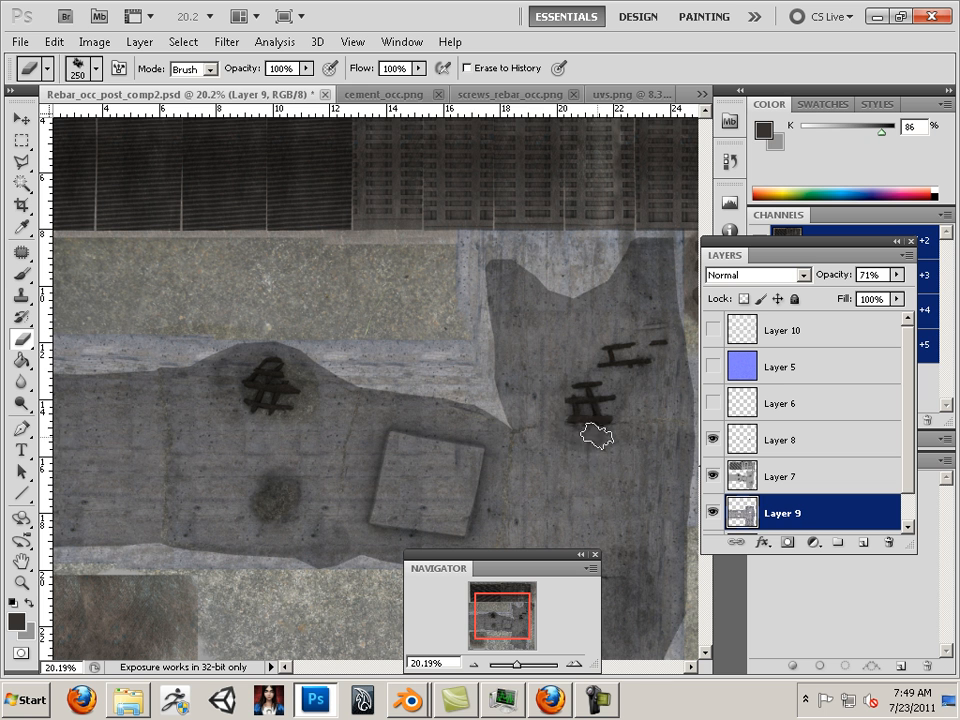
{"action": "mouse_move", "coordinate": [606, 394]}
{"action": "left_mouse_down"}
{"action": "mouse_move", "coordinate": [628, 347]}
{"action": "mouse_move", "coordinate": [643, 381]}
{"action": "mouse_move", "coordinate": [636, 347]}
{"action": "mouse_move", "coordinate": [597, 373]}
{"action": "left_mouse_up"}
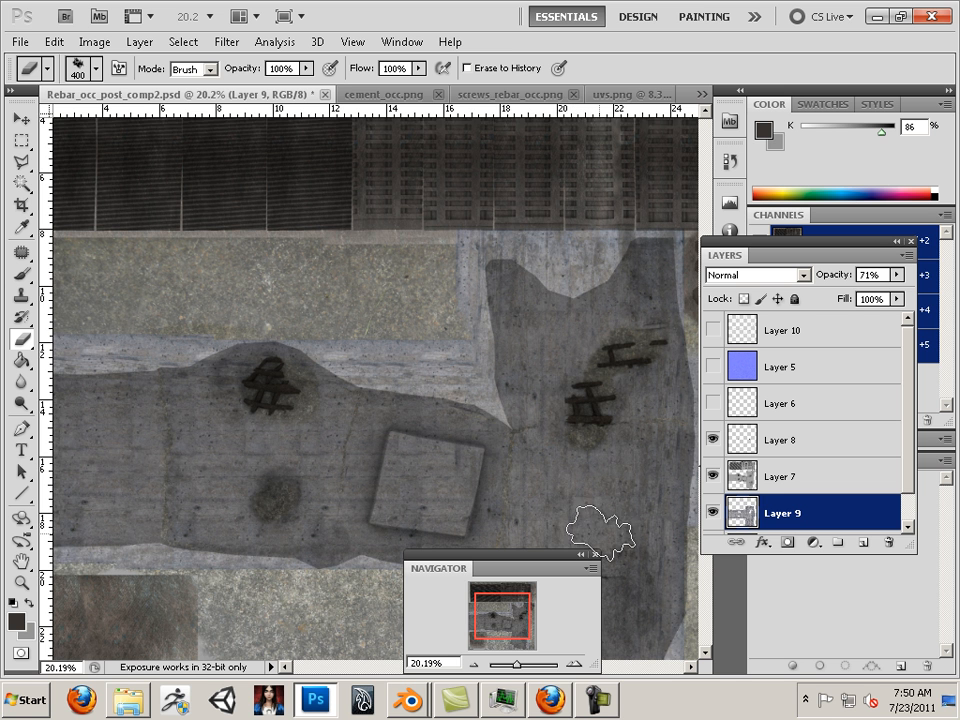
{"action": "mouse_move", "coordinate": [510, 622]}
{"action": "left_mouse_down"}
{"action": "mouse_move", "coordinate": [514, 643]}
{"action": "mouse_move", "coordinate": [493, 607]}
{"action": "mouse_move", "coordinate": [484, 613]}
{"action": "mouse_move", "coordinate": [510, 618]}
{"action": "left_mouse_up"}
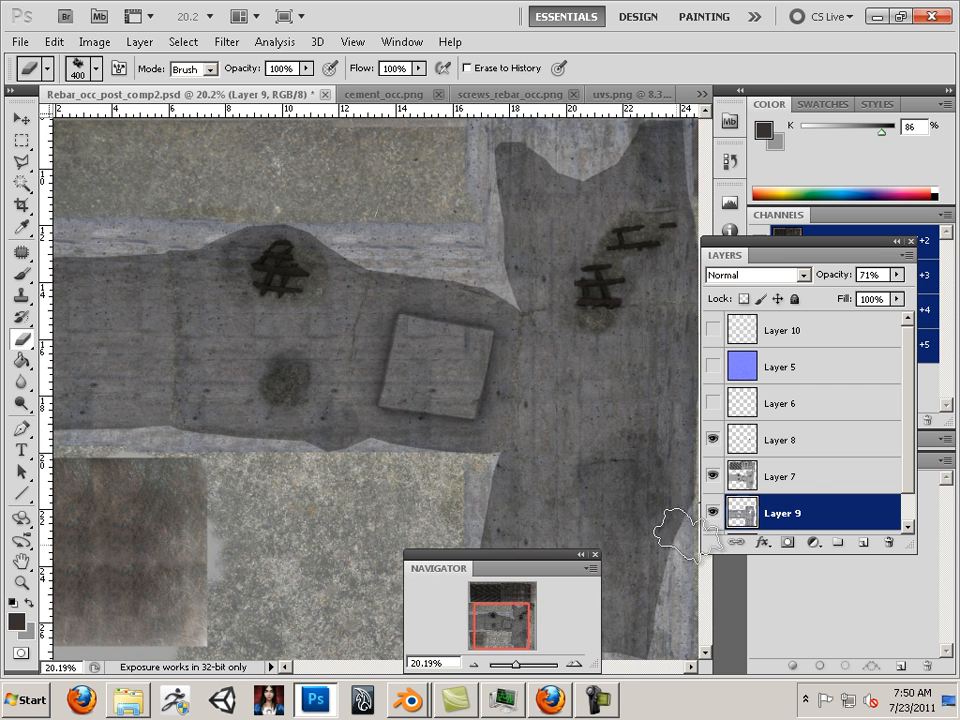
- Raise the opacity of Layer 7, the occlusion shading, to 100%
{"action": "left_click", "coordinate": [812, 480]}
{"action": "left_click", "coordinate": [897, 274]}
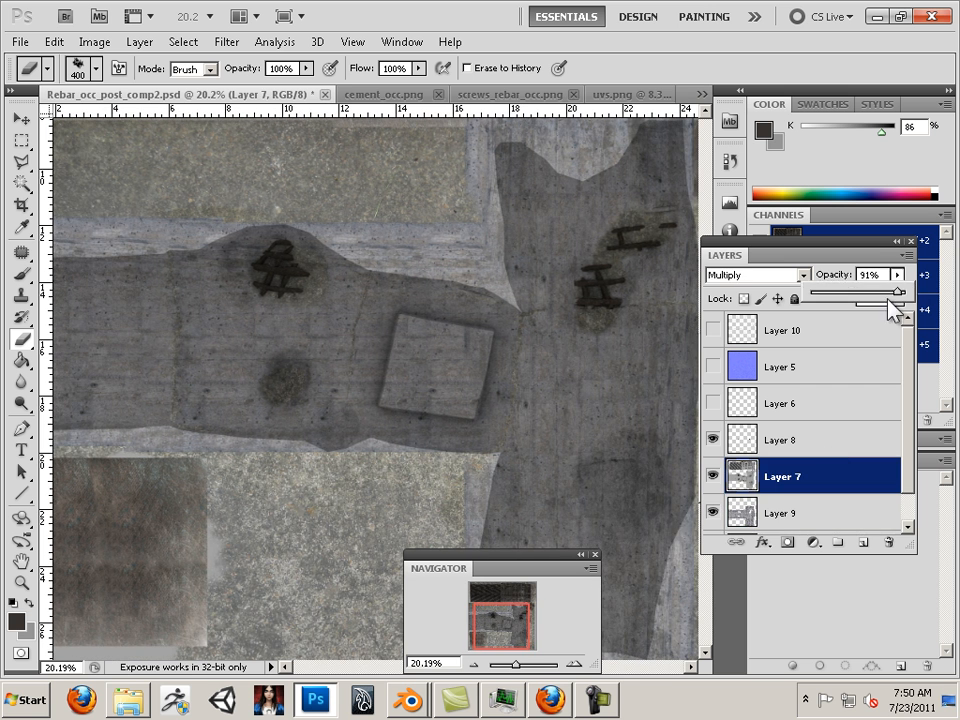
{"action": "left_click_drag", "start_coordinate": [896, 291], "coordinate": [907, 291]}
- Duplicate Layer 7 to strengthen the multiplied occlusion shading
{"action": "left_click", "coordinate": [826, 477]}
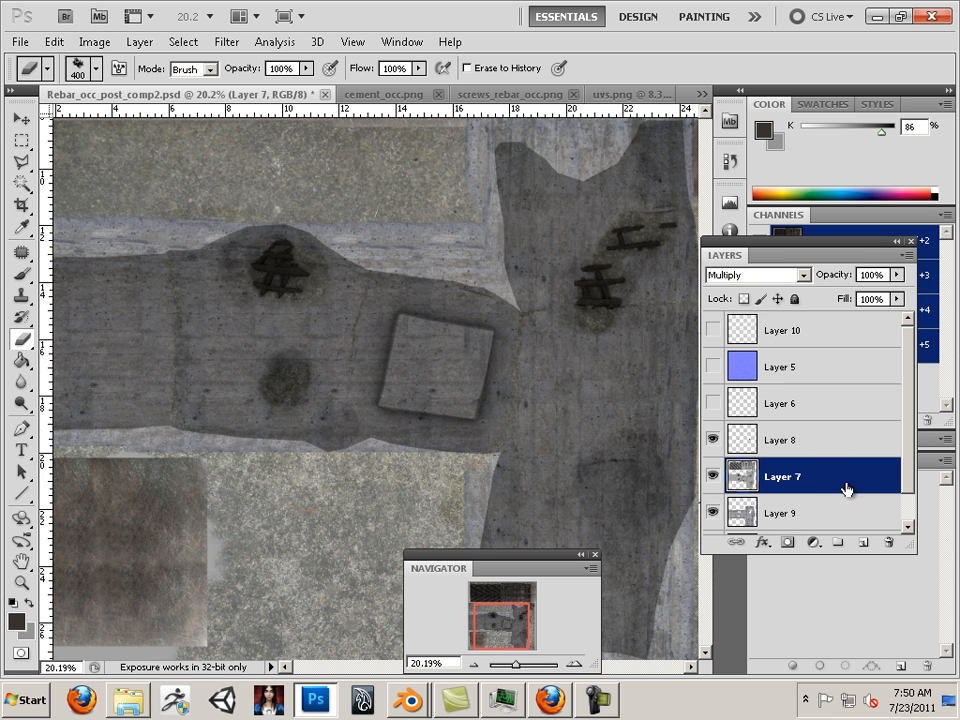
{"action": "left_click_drag", "start_coordinate": [845, 488], "coordinate": [865, 540]}
{"action": "key", "text": "bracketleft"}
{"action": "key", "text": "bracketleft"}
{"action": "key", "text": "bracketleft"}
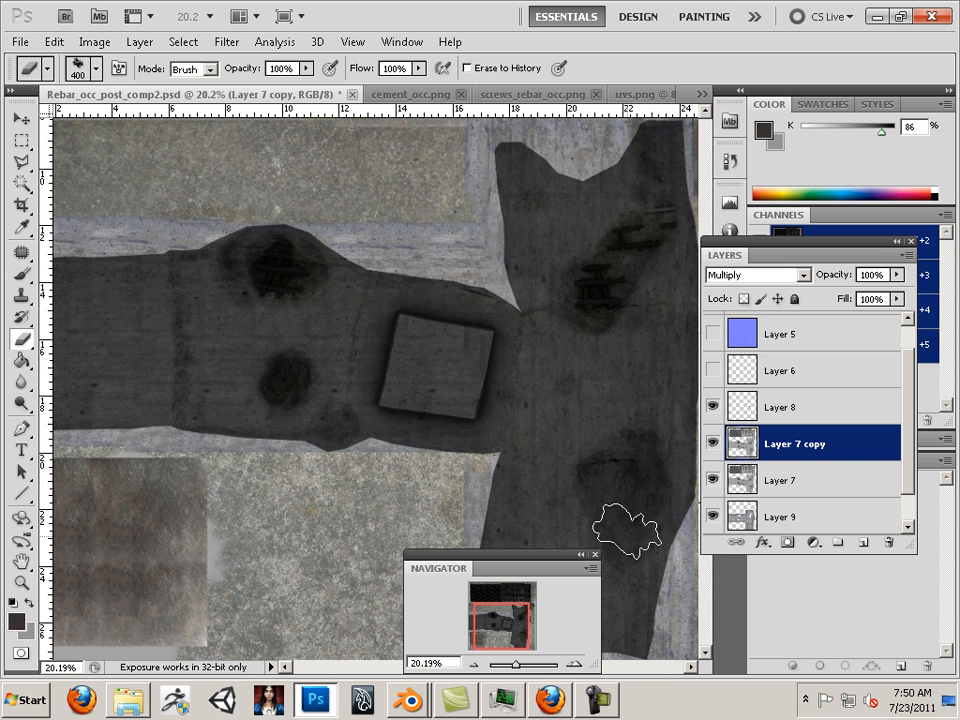
- Undo the trial erase on Layer 7 copy and erase Layer 9 around the crack on the column's lower part
{"action": "mouse_move", "coordinate": [624, 484]}
{"action": "left_mouse_down"}
{"action": "mouse_move", "coordinate": [636, 456]}
{"action": "mouse_move", "coordinate": [645, 489]}
{"action": "mouse_move", "coordinate": [643, 467]}
{"action": "mouse_move", "coordinate": [628, 492]}
{"action": "left_mouse_up"}
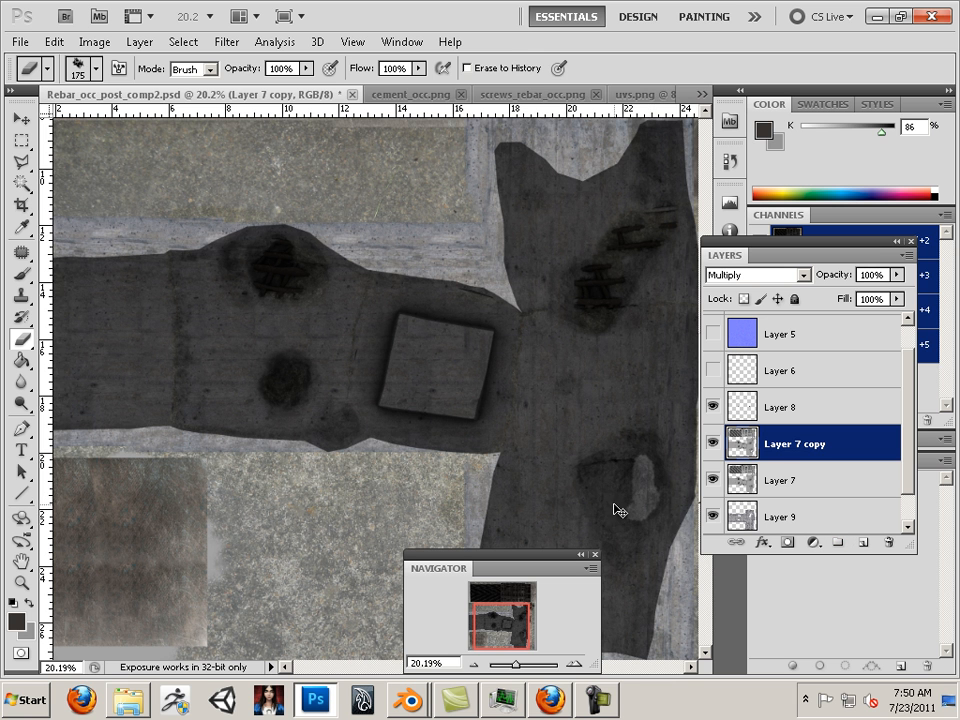
{"action": "key", "text": "ctrl+z"}
{"action": "left_click", "coordinate": [805, 520]}
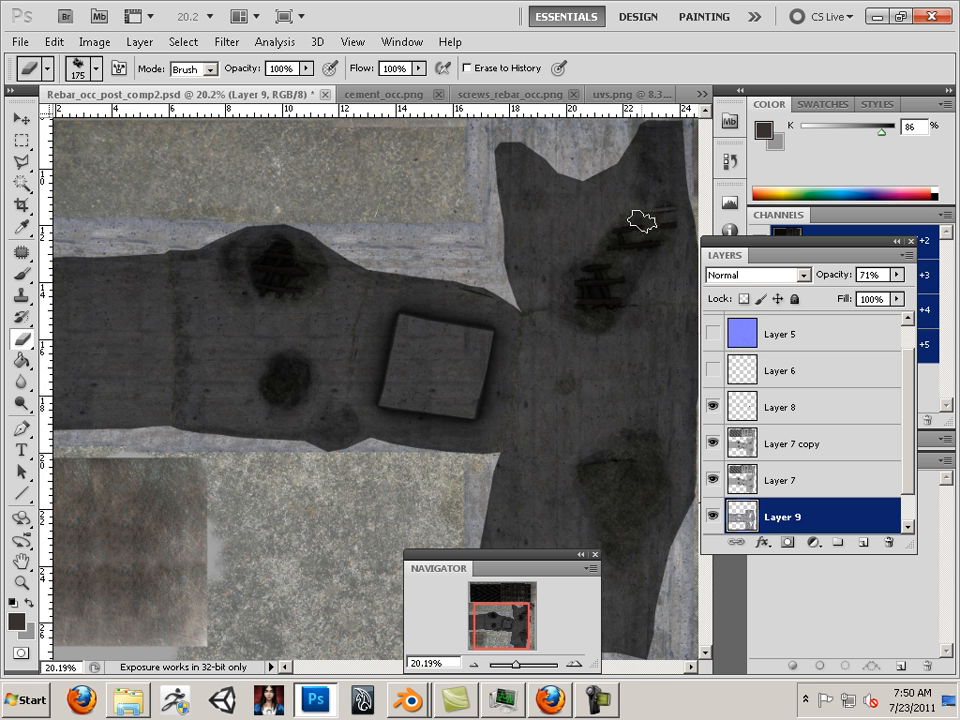
- Examine the darkened occlusion shading across the column, the slab and the round dark spot up close
{"action": "mouse_move", "coordinate": [273, 478]}
{"action": "left_mouse_down"}
{"action": "mouse_move", "coordinate": [463, 508]}
{"action": "mouse_move", "coordinate": [190, 478]}
{"action": "left_mouse_up"}
{"action": "left_click_drag", "start_coordinate": [504, 452], "coordinate": [360, 652]}
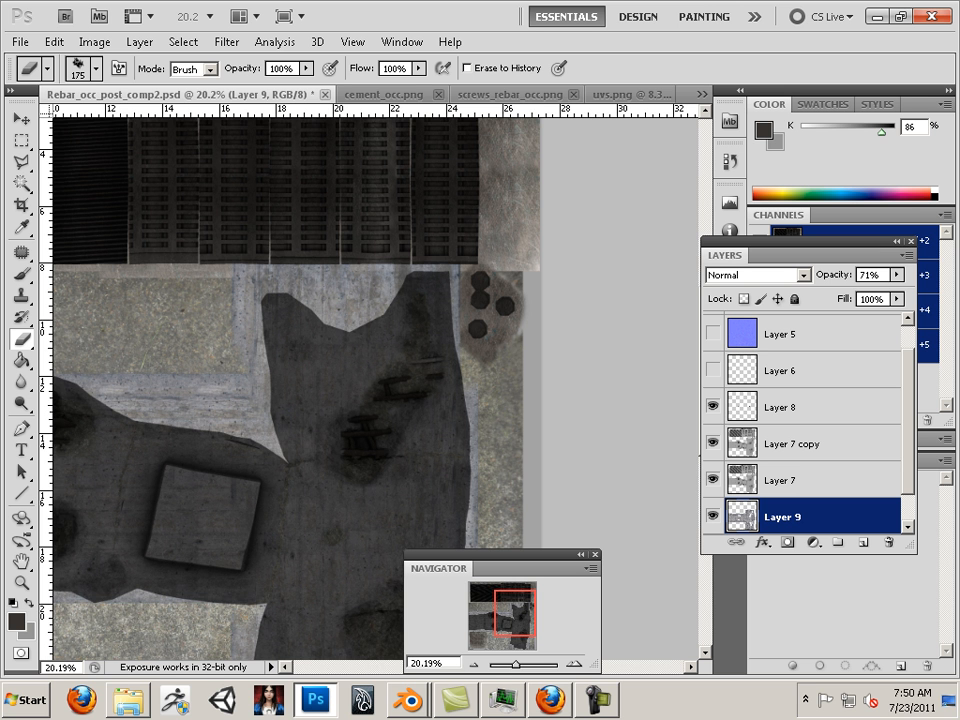
{"action": "left_click_drag", "start_coordinate": [279, 532], "coordinate": [450, 445]}
{"action": "left_click_drag", "start_coordinate": [261, 473], "coordinate": [569, 442]}
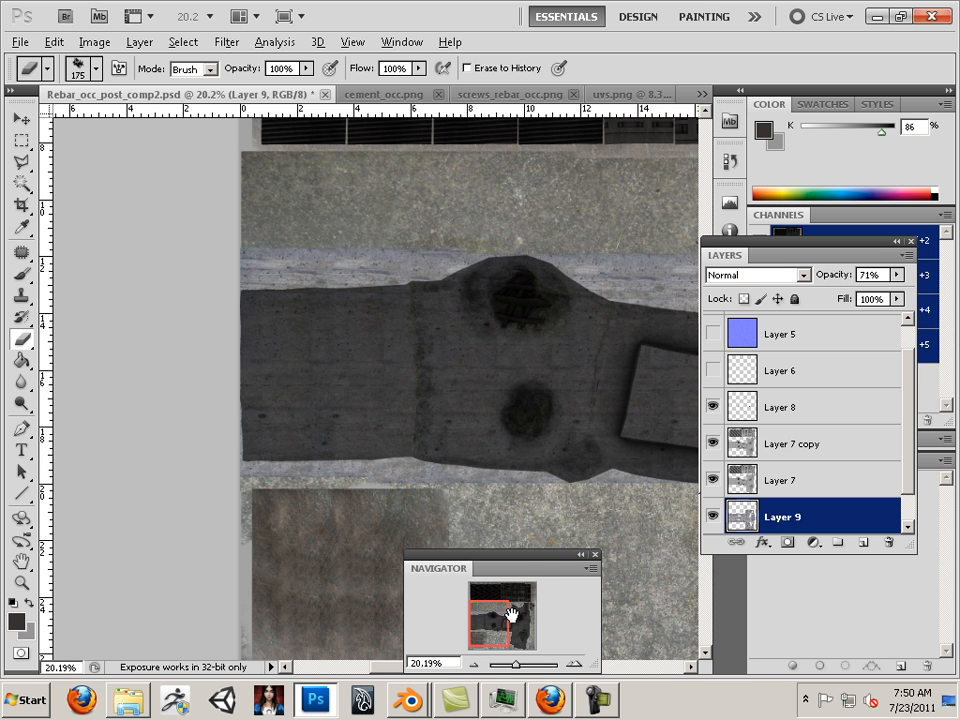
{"action": "scroll", "coordinate": [506, 467], "scroll_direction": "up", "scroll_amount": 2}
{"action": "scroll", "coordinate": [505, 468], "scroll_direction": "up", "scroll_amount": 5}
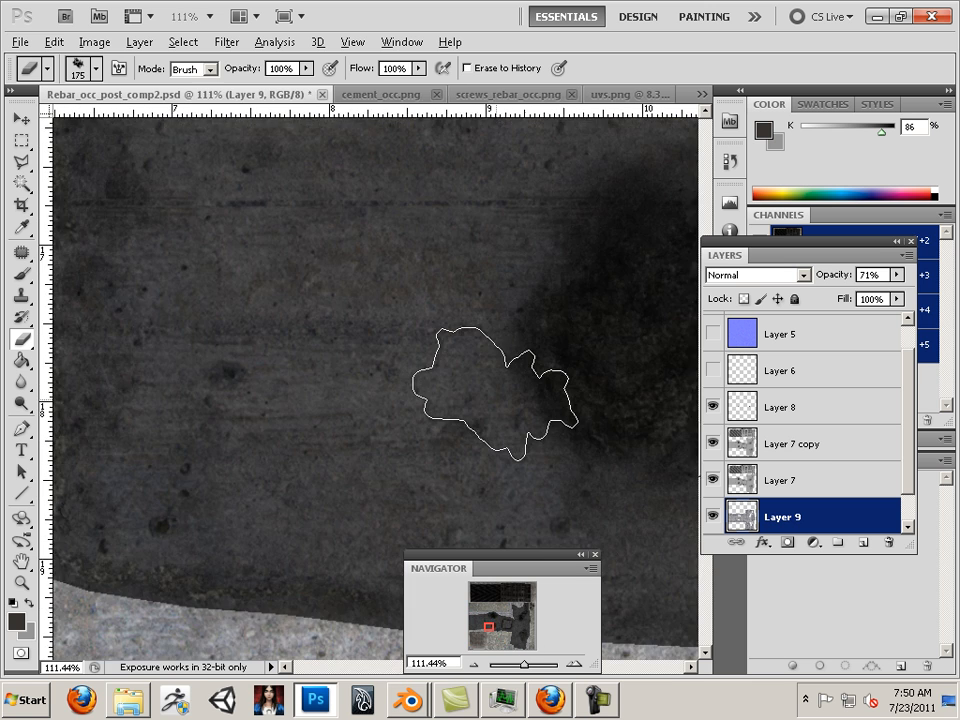
{"action": "scroll", "coordinate": [495, 395], "scroll_direction": "down", "scroll_amount": 7}
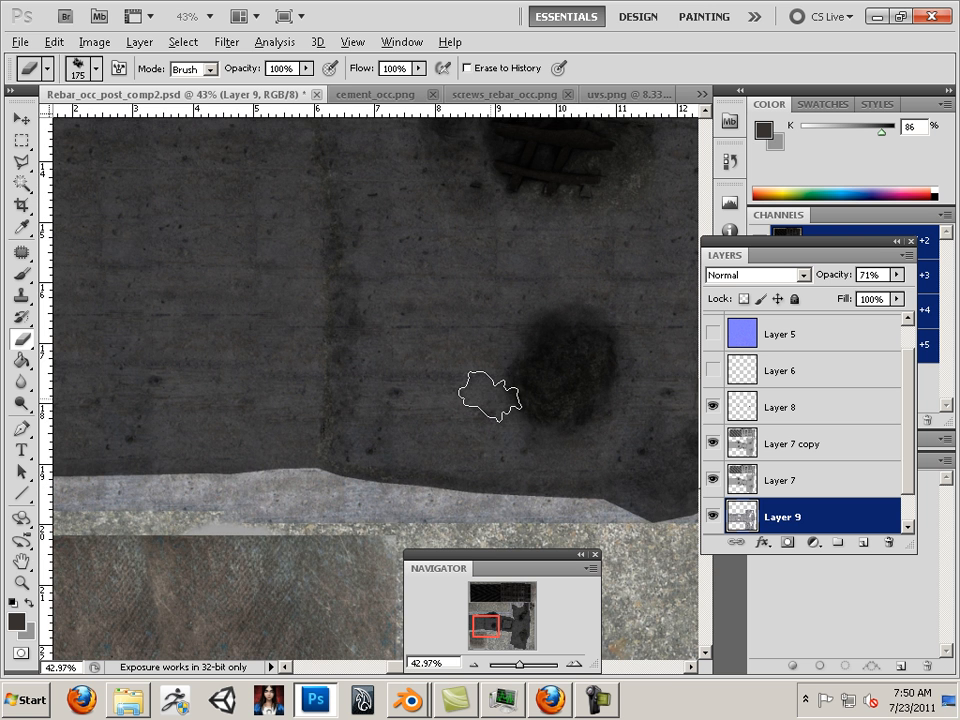
- Apply a Levels adjustment to Layer 7 copy, with midtones at 1.78 and the white input level at 180
{"action": "left_click", "coordinate": [843, 455]}
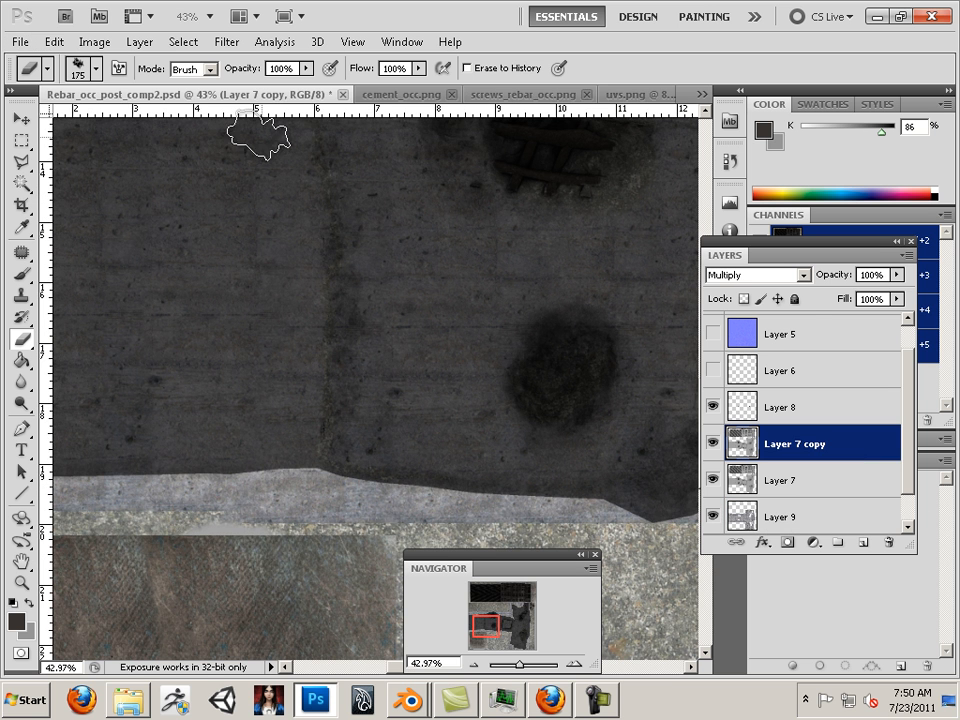
{"action": "left_click", "coordinate": [133, 44]}
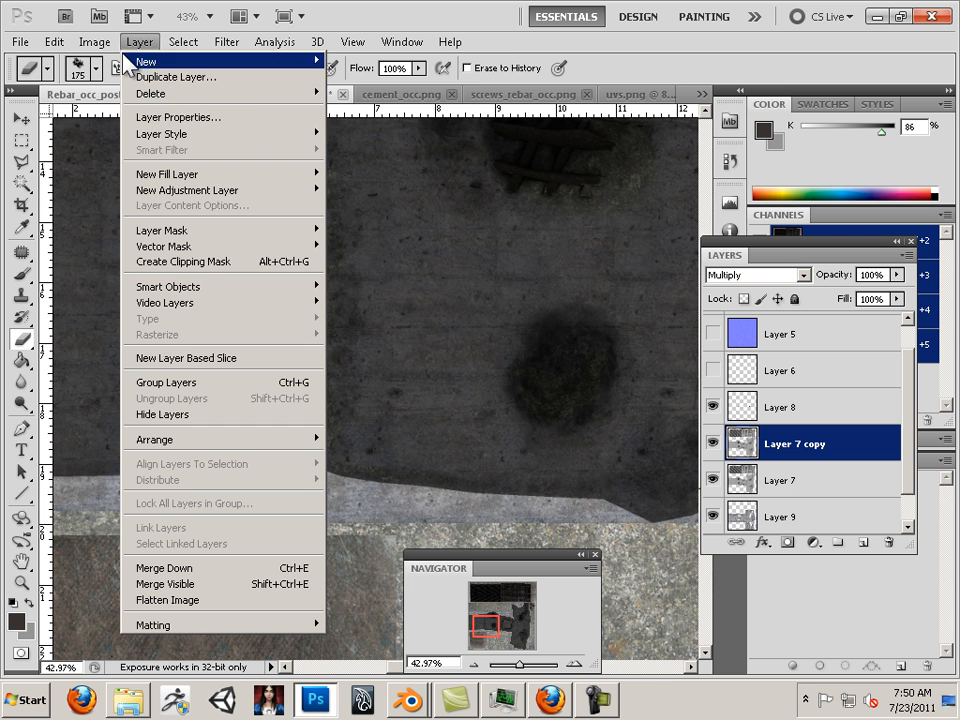
{"action": "mouse_move", "coordinate": [99, 47]}
{"action": "mouse_move", "coordinate": [110, 88]}
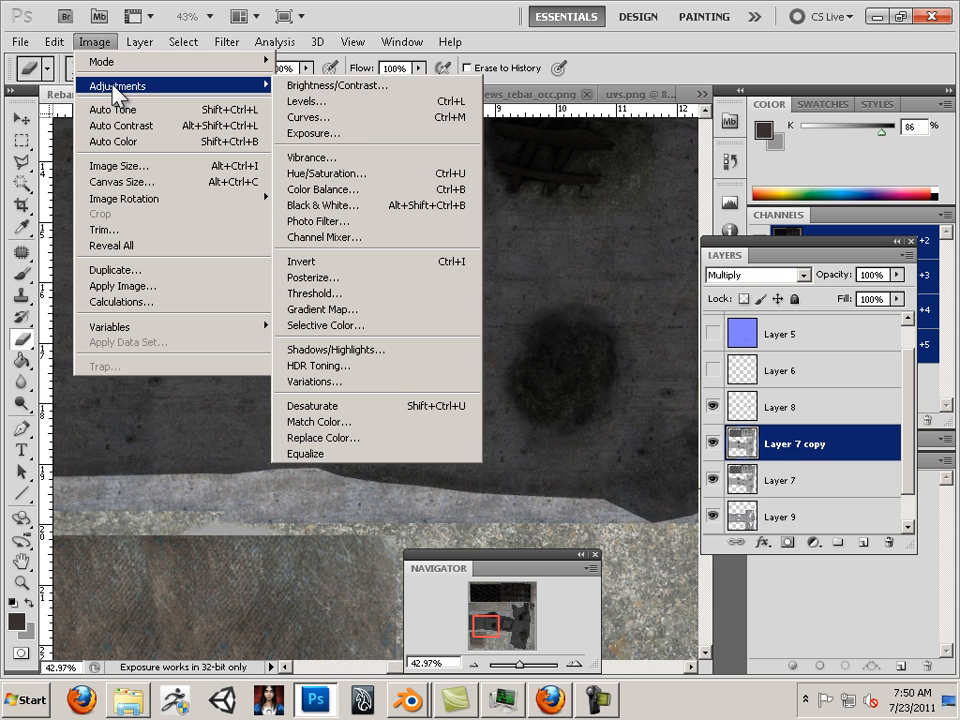
{"action": "left_click", "coordinate": [345, 102]}
{"action": "left_click_drag", "start_coordinate": [568, 152], "coordinate": [868, 161]}
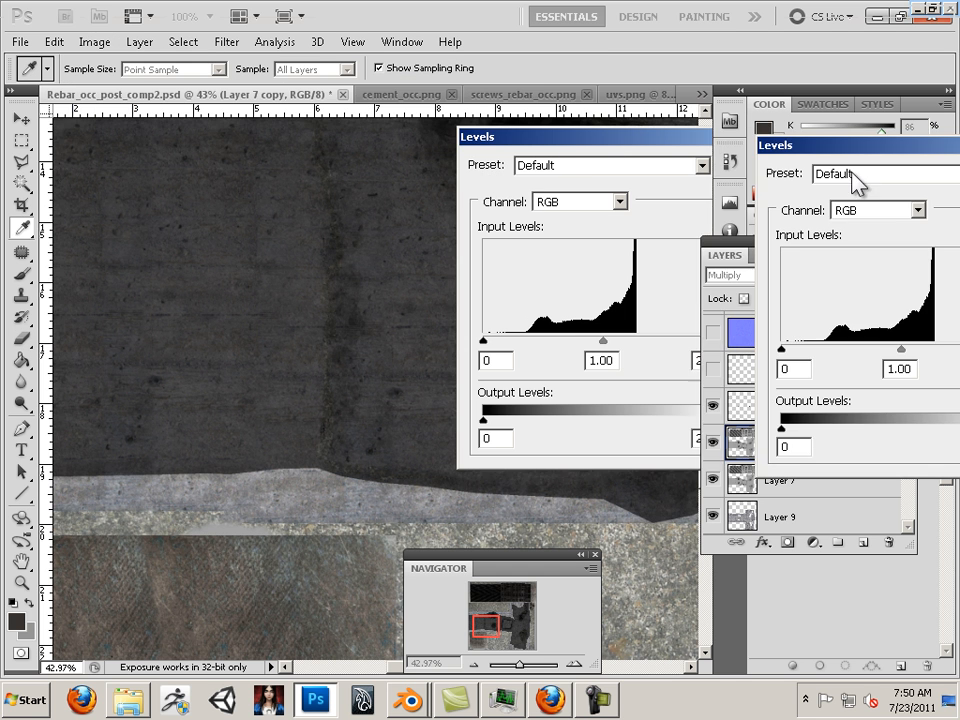
{"action": "key", "text": "Escape"}
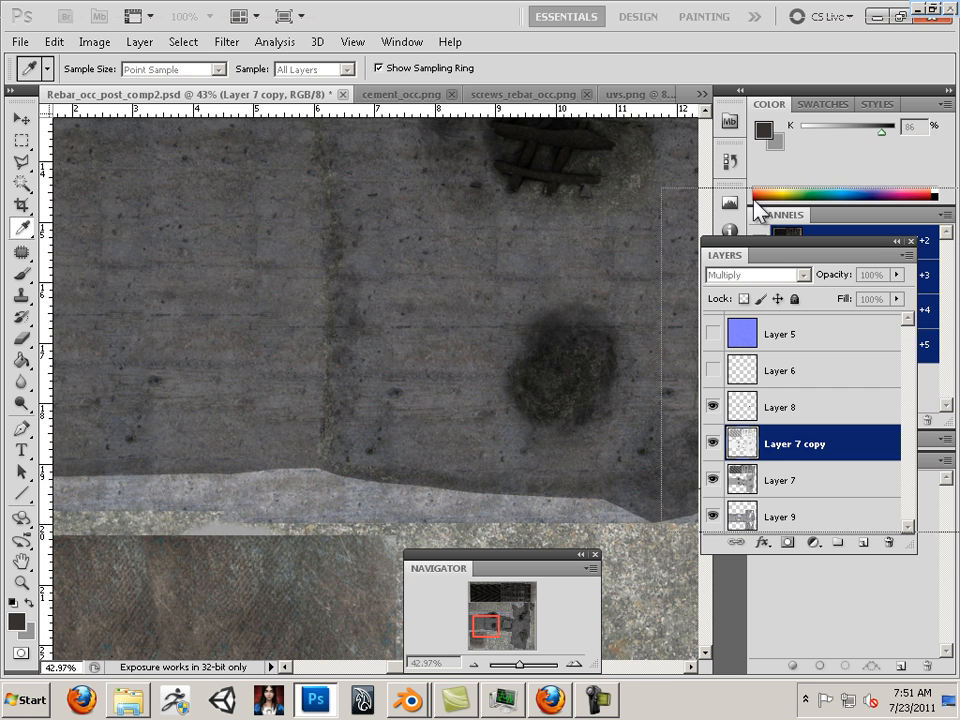
{"action": "key", "text": "ctrl+alt+l"}
{"action": "left_click_drag", "start_coordinate": [697, 170], "coordinate": [227, 206]}
{"action": "mouse_move", "coordinate": [145, 398]}
{"action": "left_mouse_down"}
{"action": "mouse_move", "coordinate": [165, 404]}
{"action": "mouse_move", "coordinate": [129, 392]}
{"action": "mouse_move", "coordinate": [145, 395]}
{"action": "left_mouse_up"}
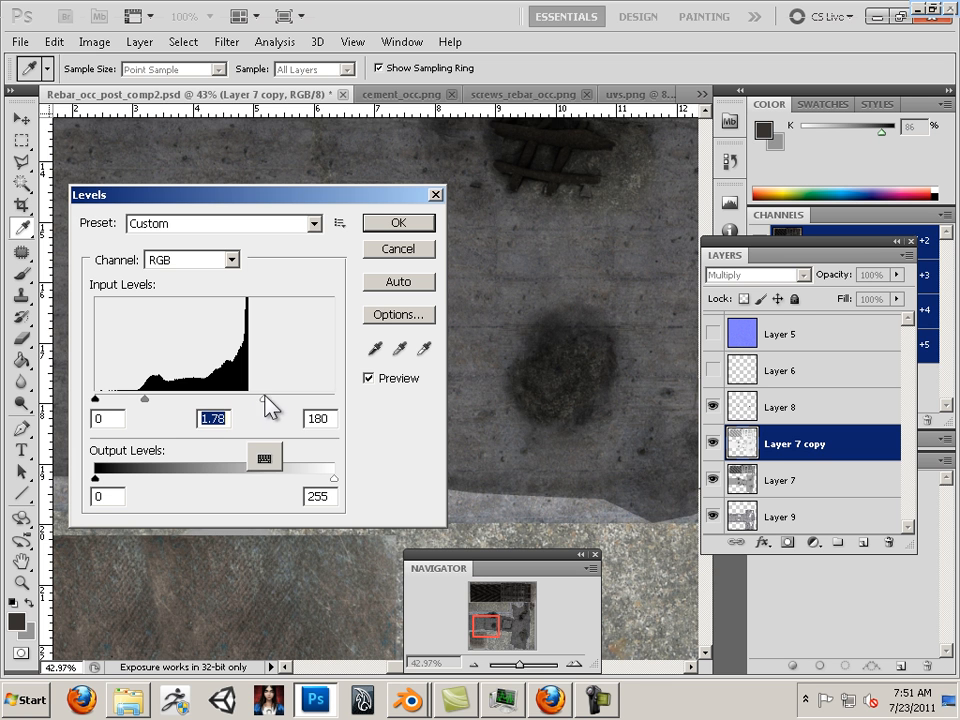
- Lower the Levels white input to 166, readjust the midtones, apply the adjustment and return to the Eraser
{"action": "left_click_drag", "start_coordinate": [265, 400], "coordinate": [248, 405]}
{"action": "key", "text": "Tab"}
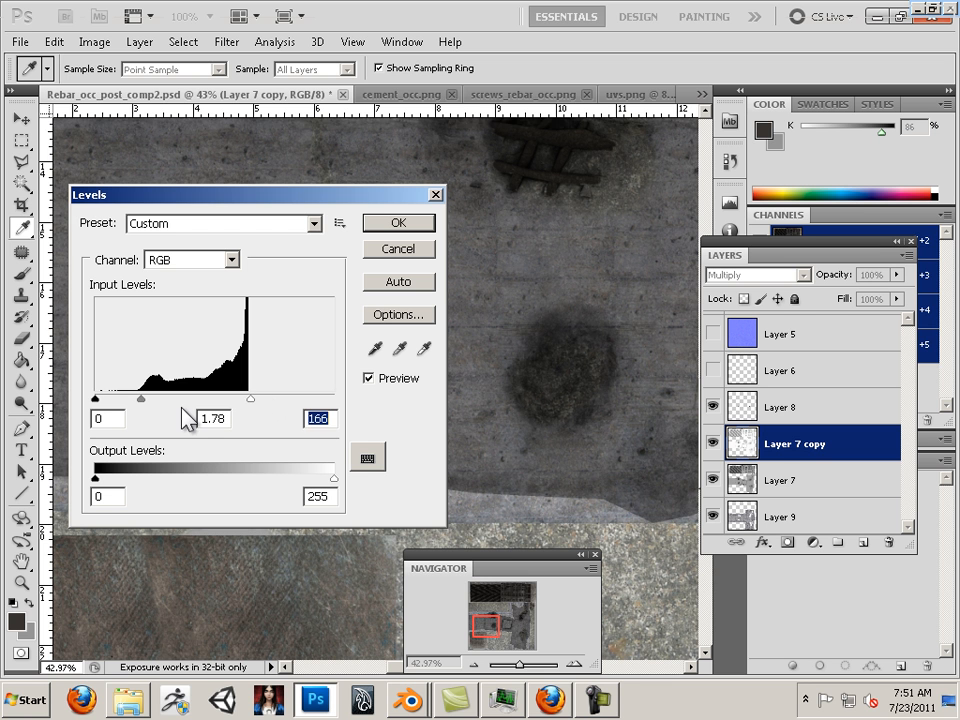
{"action": "mouse_move", "coordinate": [143, 399]}
{"action": "left_mouse_down"}
{"action": "mouse_move", "coordinate": [171, 402]}
{"action": "mouse_move", "coordinate": [144, 404]}
{"action": "left_mouse_up"}
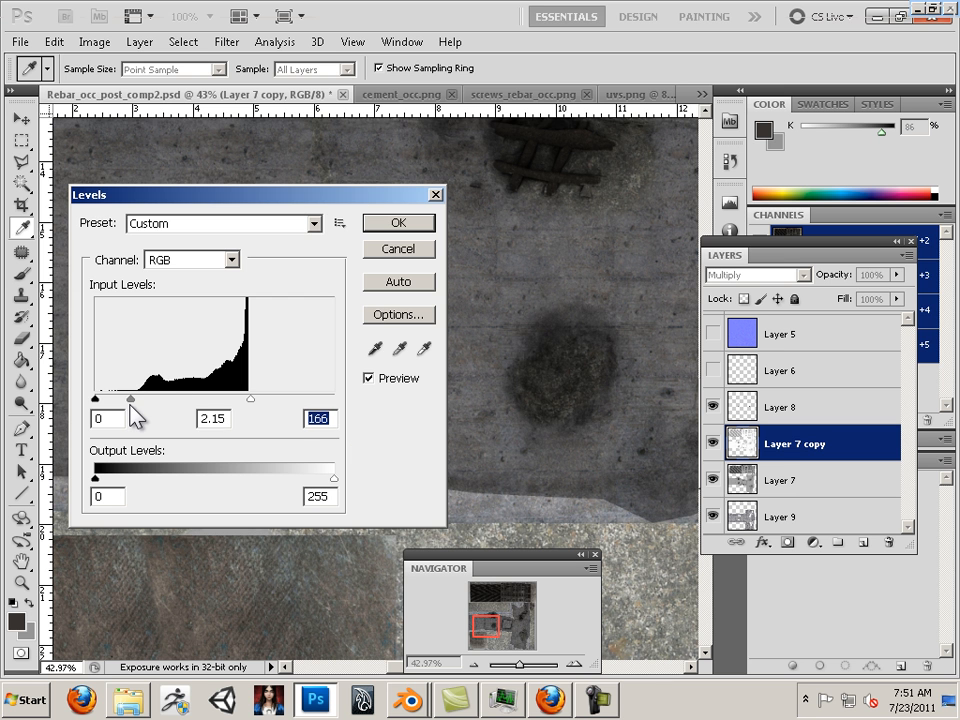
{"action": "key", "text": "shift+Tab"}
{"action": "left_click", "coordinate": [393, 226]}
{"action": "key", "text": "e"}
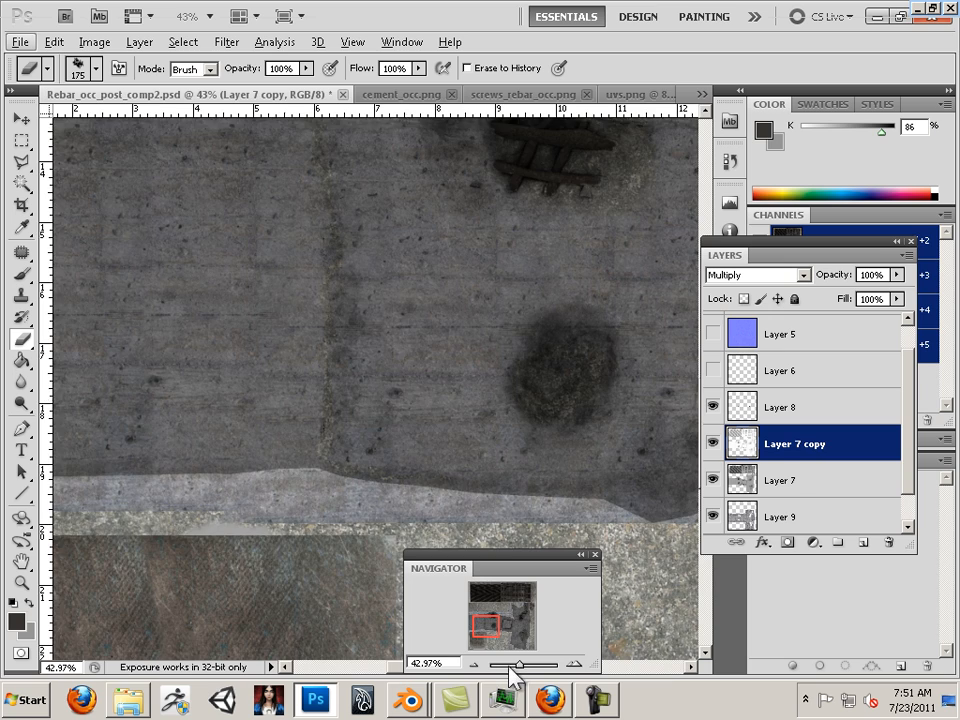
- Examine the lightened occlusion shading across the column, the slab and the brown rusty patch below it
{"action": "mouse_move", "coordinate": [516, 674]}
{"action": "left_mouse_down"}
{"action": "mouse_move", "coordinate": [497, 666]}
{"action": "mouse_move", "coordinate": [523, 670]}
{"action": "mouse_move", "coordinate": [518, 676]}
{"action": "mouse_move", "coordinate": [523, 668]}
{"action": "left_mouse_up"}
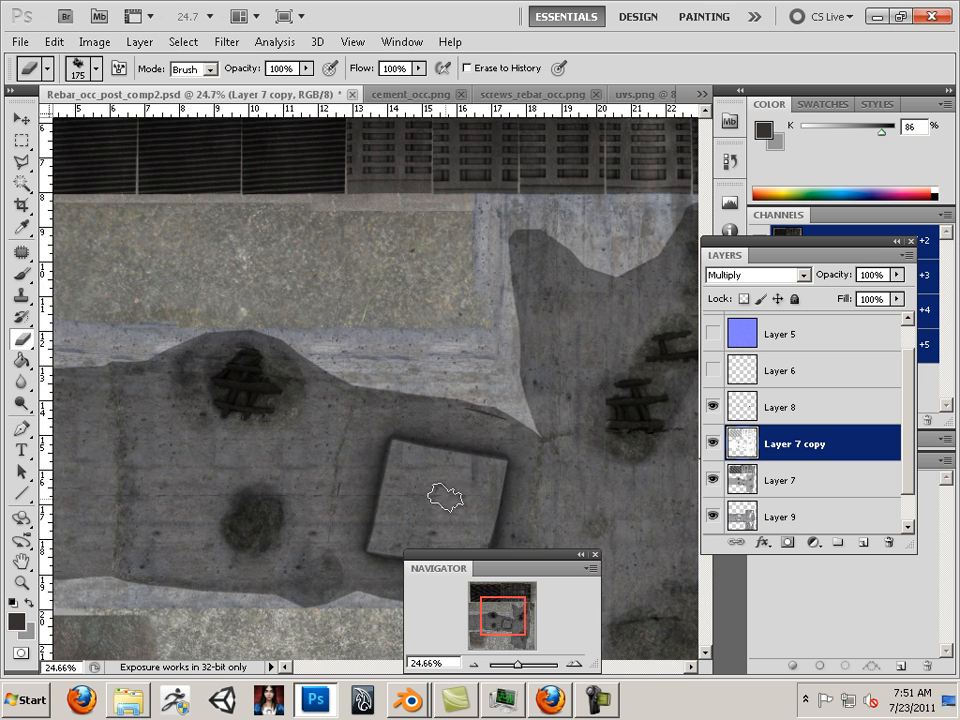
{"action": "left_click_drag", "start_coordinate": [426, 495], "coordinate": [388, 313]}
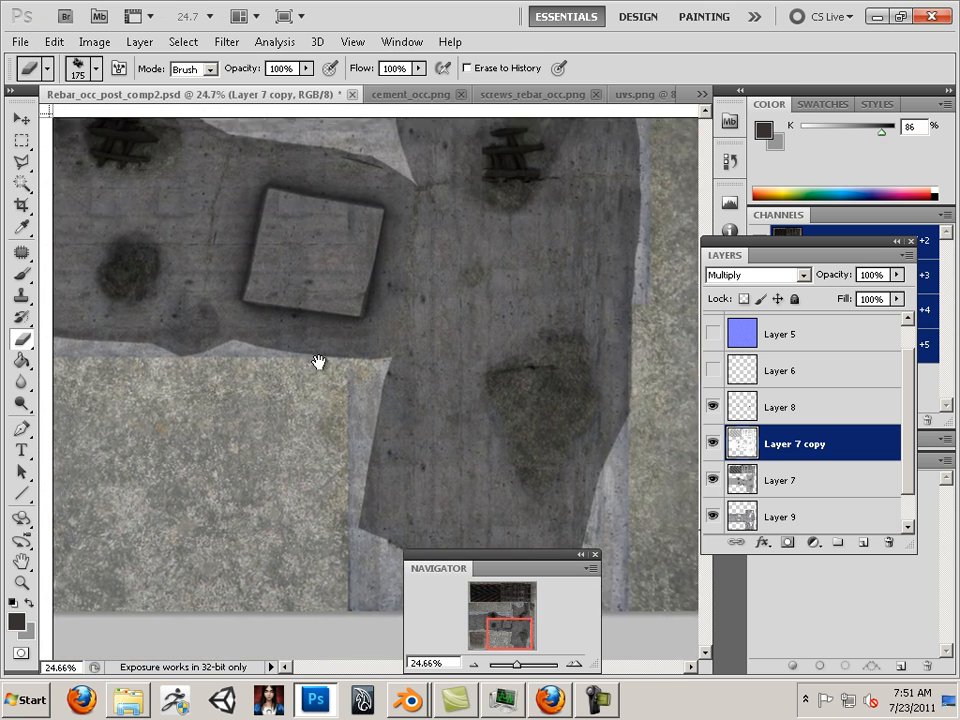
{"action": "left_click_drag", "start_coordinate": [319, 362], "coordinate": [371, 324]}
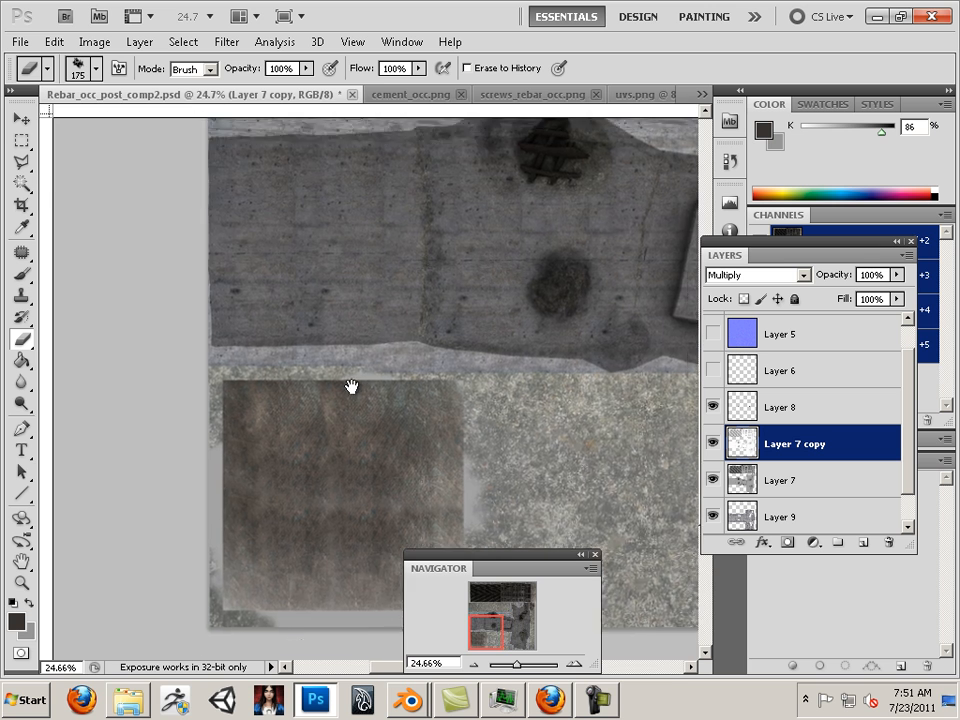
{"action": "left_click_drag", "start_coordinate": [348, 403], "coordinate": [268, 482]}
{"action": "left_click_drag", "start_coordinate": [378, 290], "coordinate": [294, 501]}
{"action": "left_click_drag", "start_coordinate": [315, 377], "coordinate": [279, 499]}
{"action": "left_click_drag", "start_coordinate": [205, 630], "coordinate": [319, 381]}
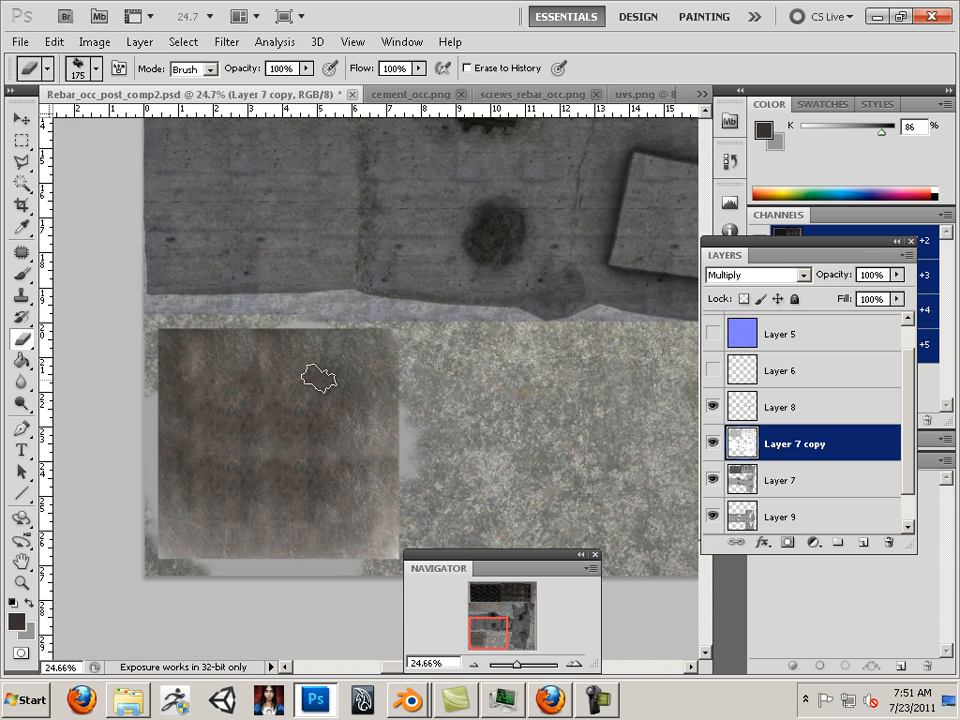
- Switch to Firefox, go back to the cement texture image results and select the word "cement" in the query
{"action": "left_click", "coordinate": [549, 700]}
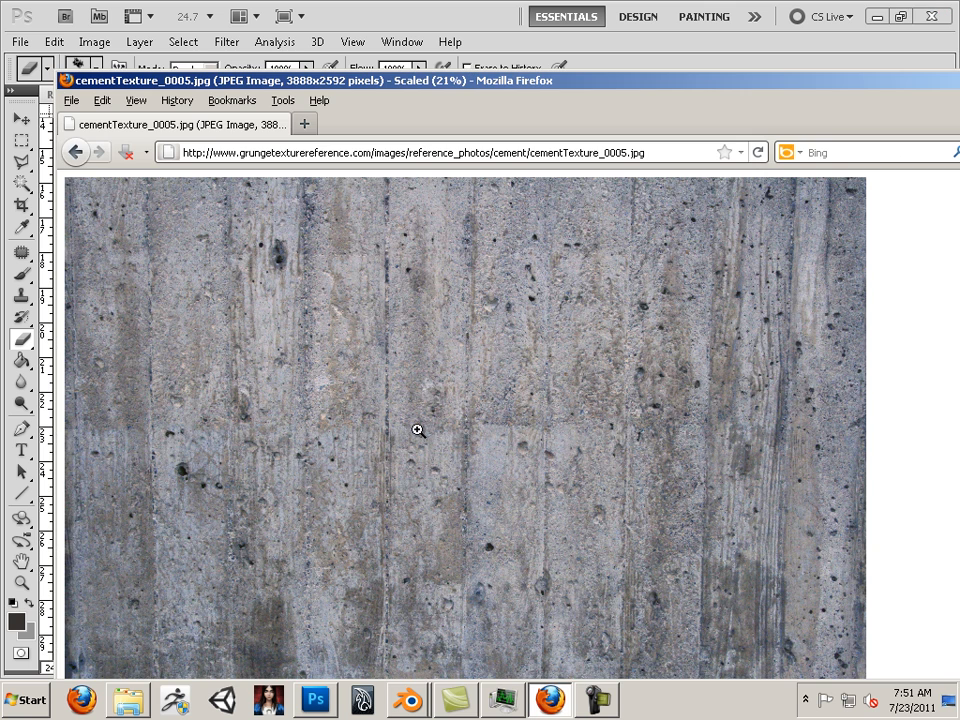
{"action": "left_click", "coordinate": [74, 152]}
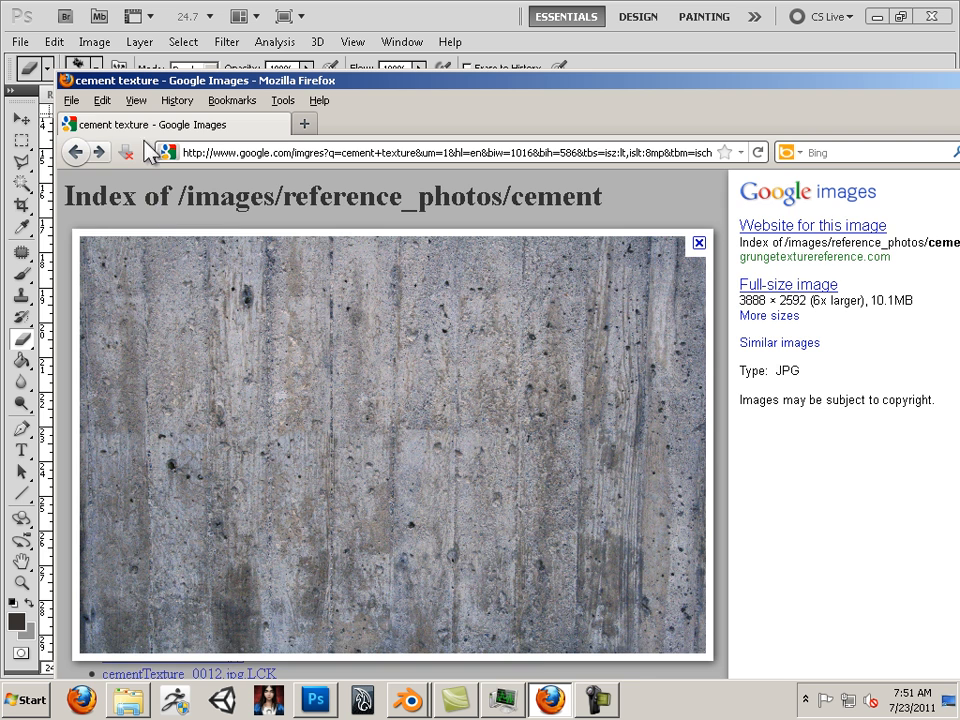
{"action": "left_click", "coordinate": [75, 152]}
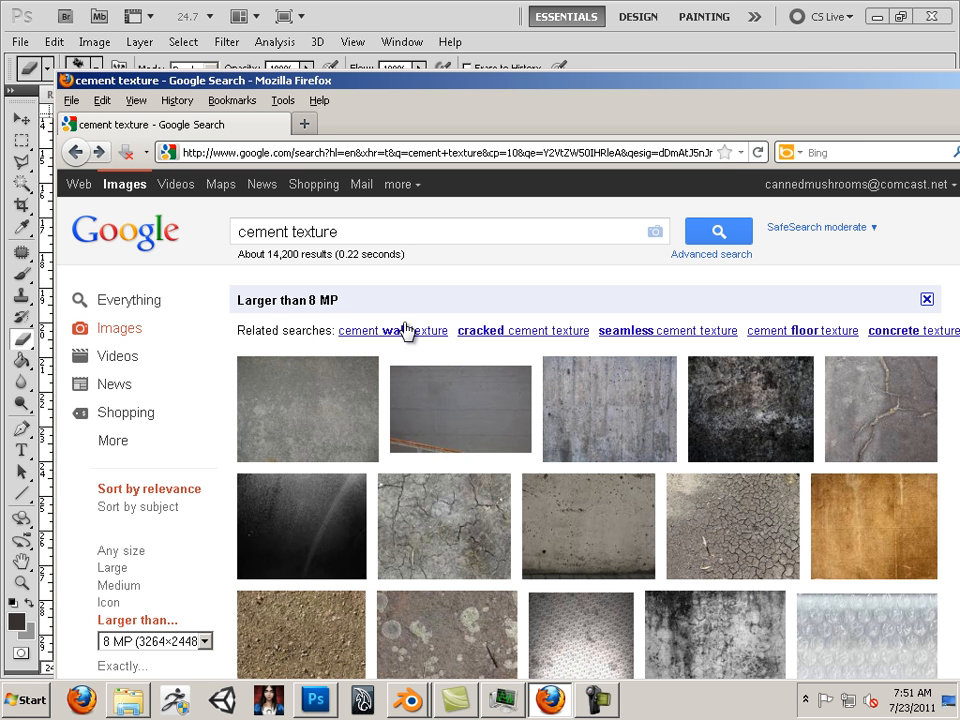
{"action": "left_click_drag", "start_coordinate": [289, 232], "coordinate": [185, 237]}
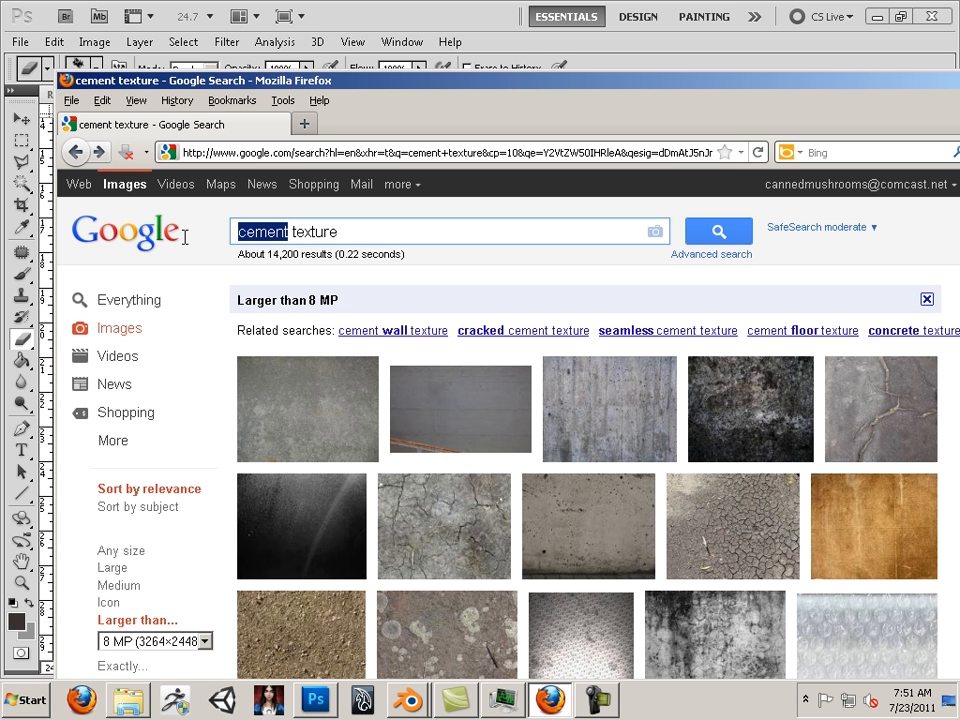
{"action": "type", "text": "steel"}
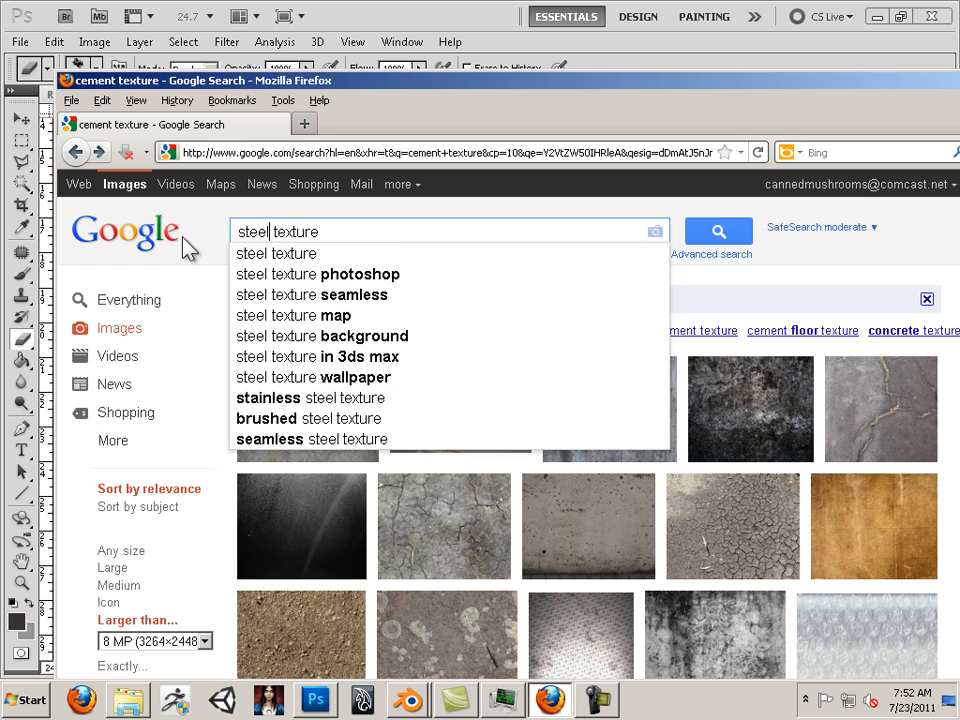
{"action": "key", "text": "BackSpace"}
{"action": "key", "text": "BackSpace"}
{"action": "key", "text": "BackSpace"}
{"action": "key", "text": "BackSpace"}
{"action": "key", "text": "BackSpace"}
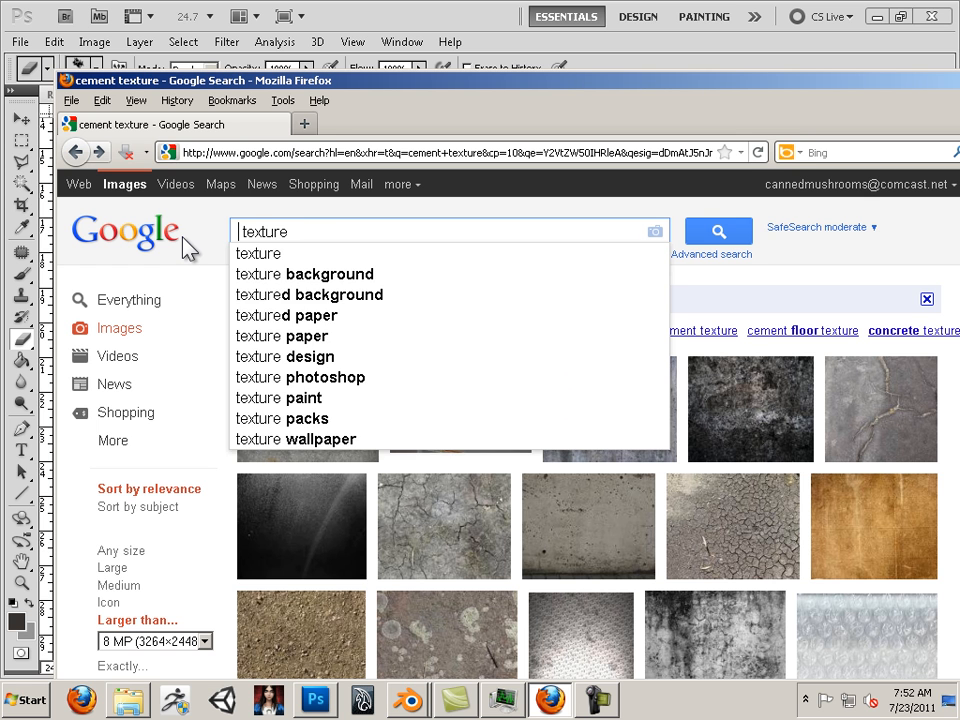
- Search Google Images for "rust texture" and browse the results for a suitable weathered surface
{"action": "type", "text": "rust"}
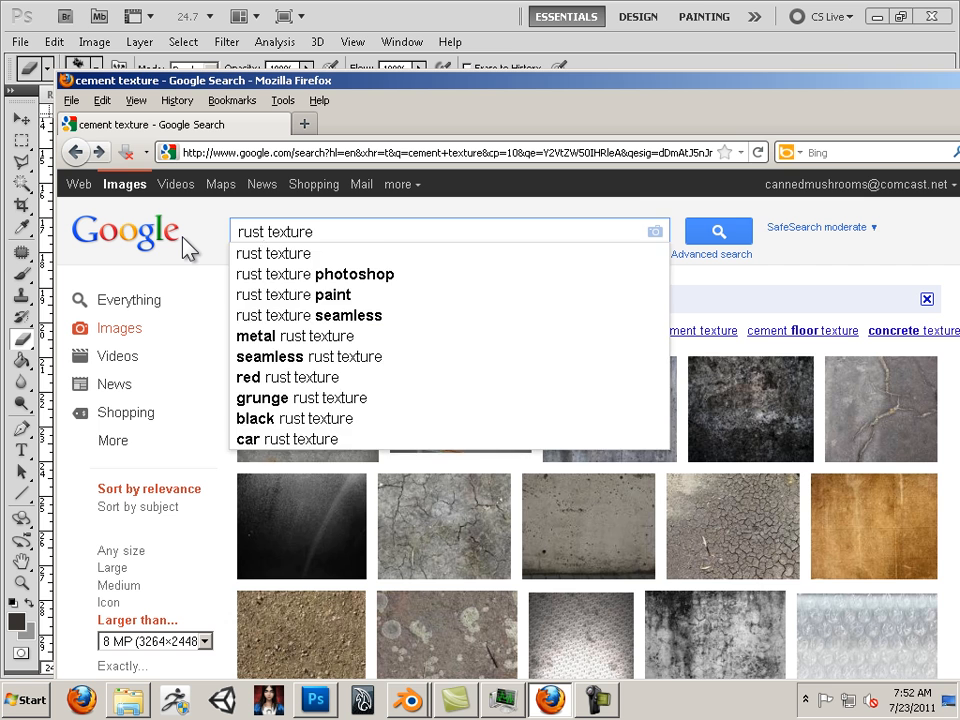
{"action": "key", "text": "Return"}
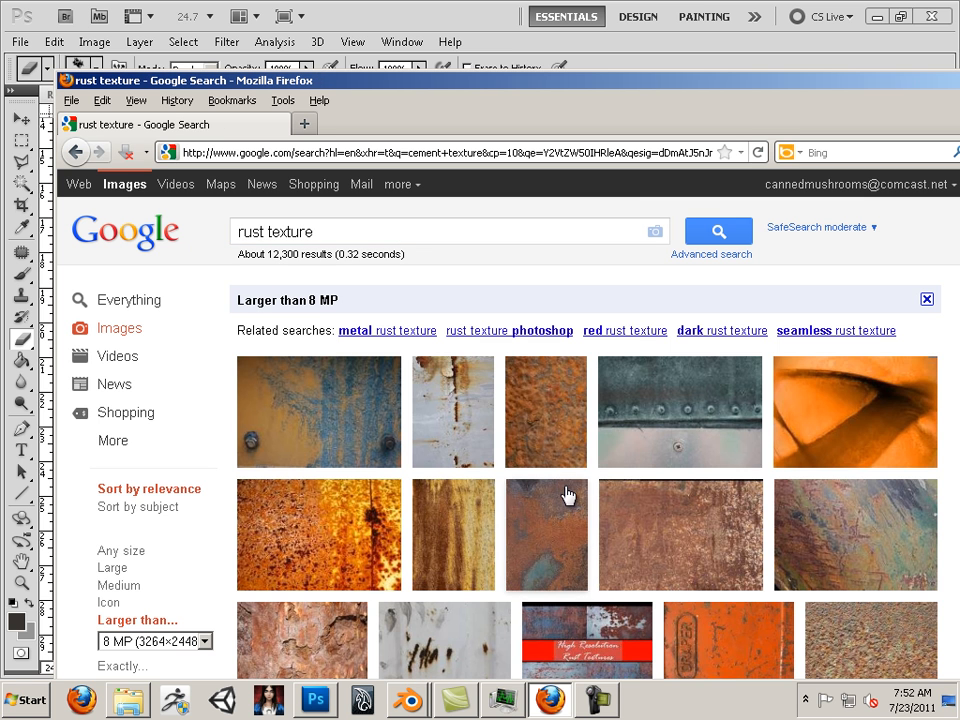
{"action": "mouse_move", "coordinate": [567, 516]}
{"action": "scroll", "coordinate": [567, 516], "scroll_direction": "down", "scroll_amount": 5}
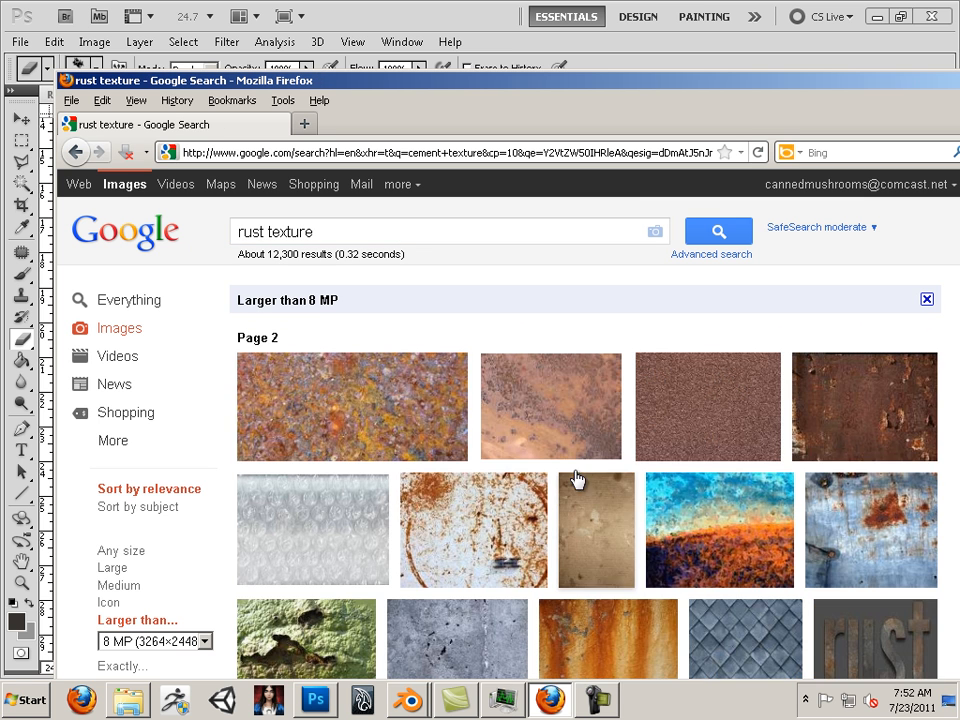
{"action": "mouse_move", "coordinate": [670, 435]}
{"action": "scroll", "coordinate": [563, 450], "scroll_direction": "down", "scroll_amount": 2}
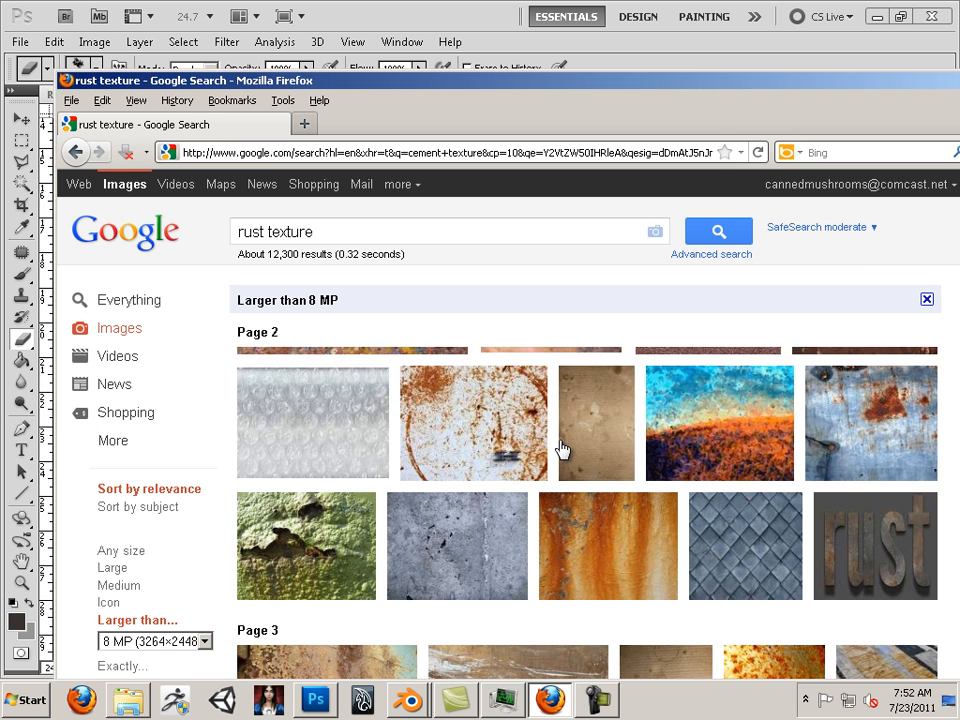
{"action": "scroll", "coordinate": [563, 450], "scroll_direction": "down", "scroll_amount": 2}
{"action": "scroll", "coordinate": [561, 451], "scroll_direction": "down", "scroll_amount": 1}
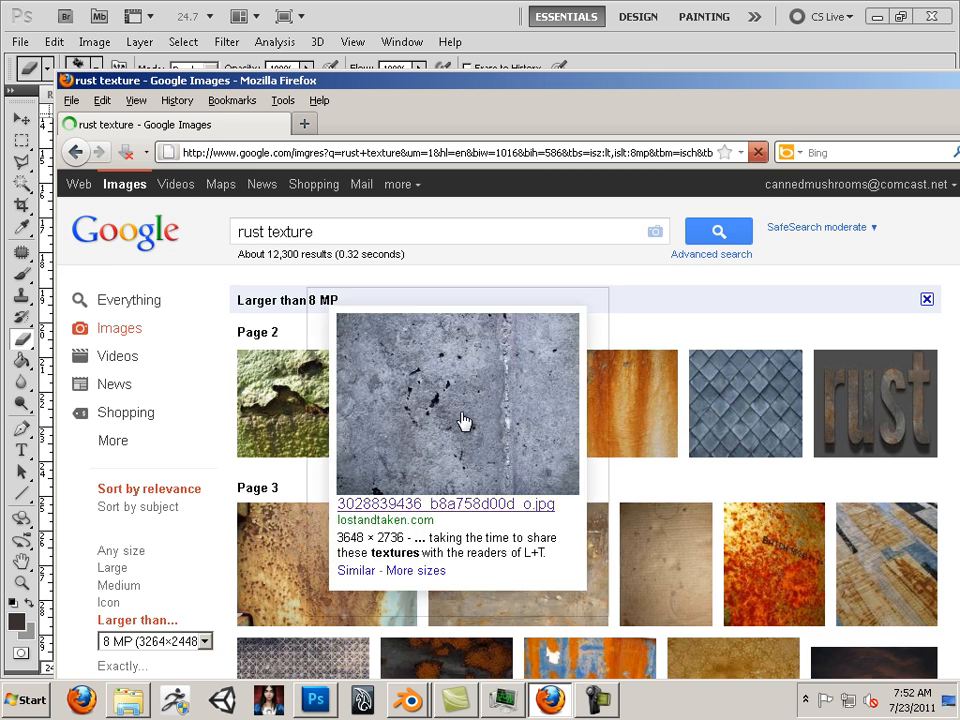
- Open the full-size version of the grey concrete photo with black holes and copy the image
{"action": "left_click", "coordinate": [461, 420]}
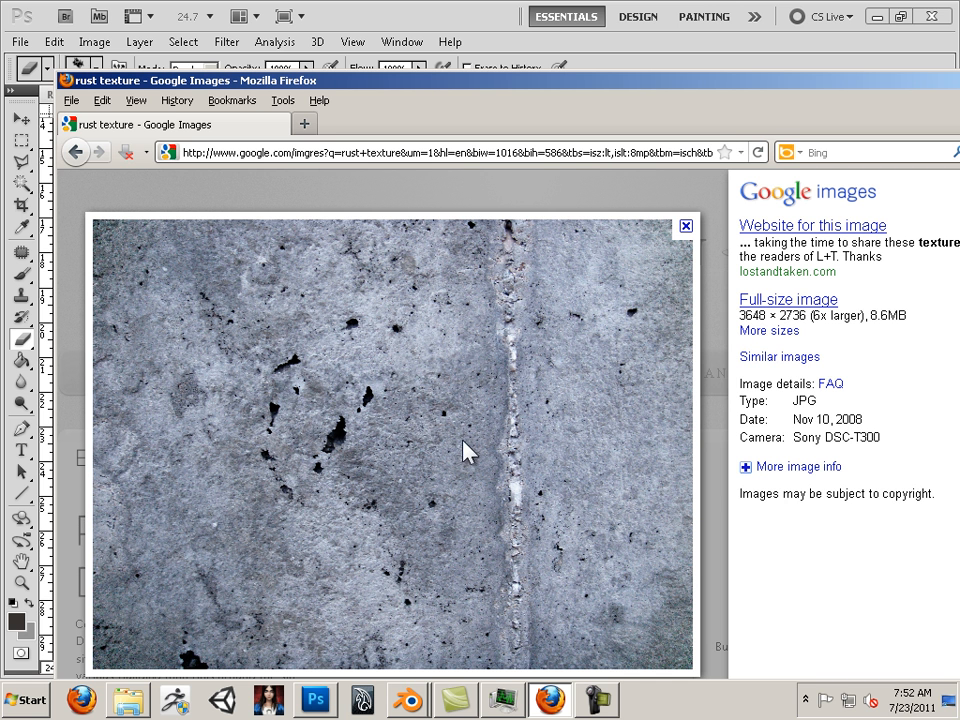
{"action": "left_click", "coordinate": [777, 303]}
{"action": "right_click", "coordinate": [438, 382]}
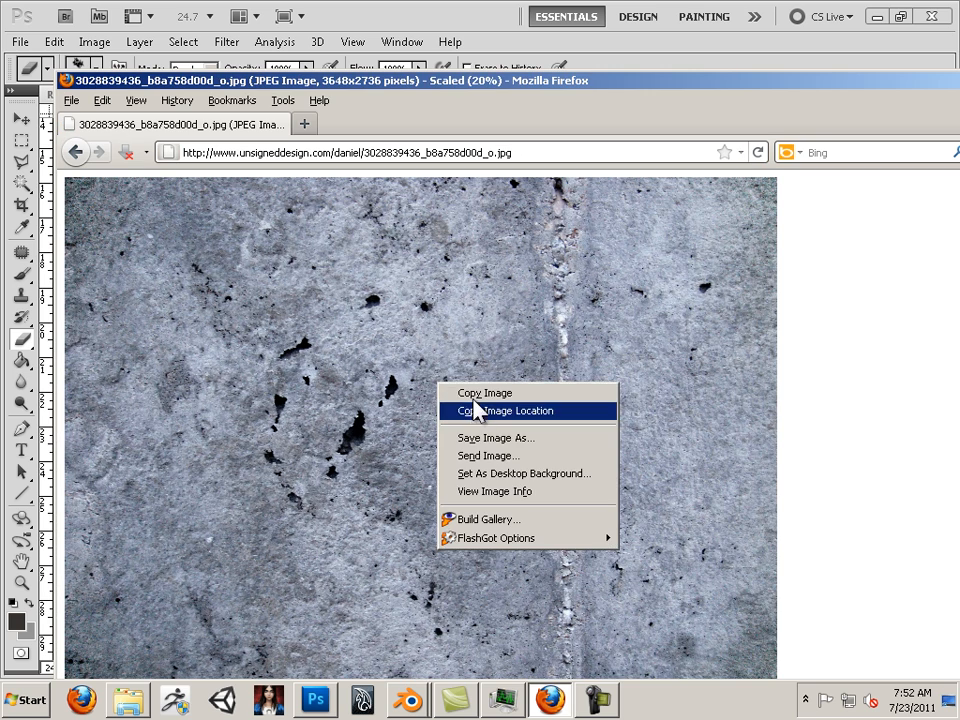
{"action": "left_click", "coordinate": [475, 406]}
- Switch back to Photoshop and paste the copied concrete photo as a new layer above Layer 7 copy
{"action": "left_click", "coordinate": [306, 708]}
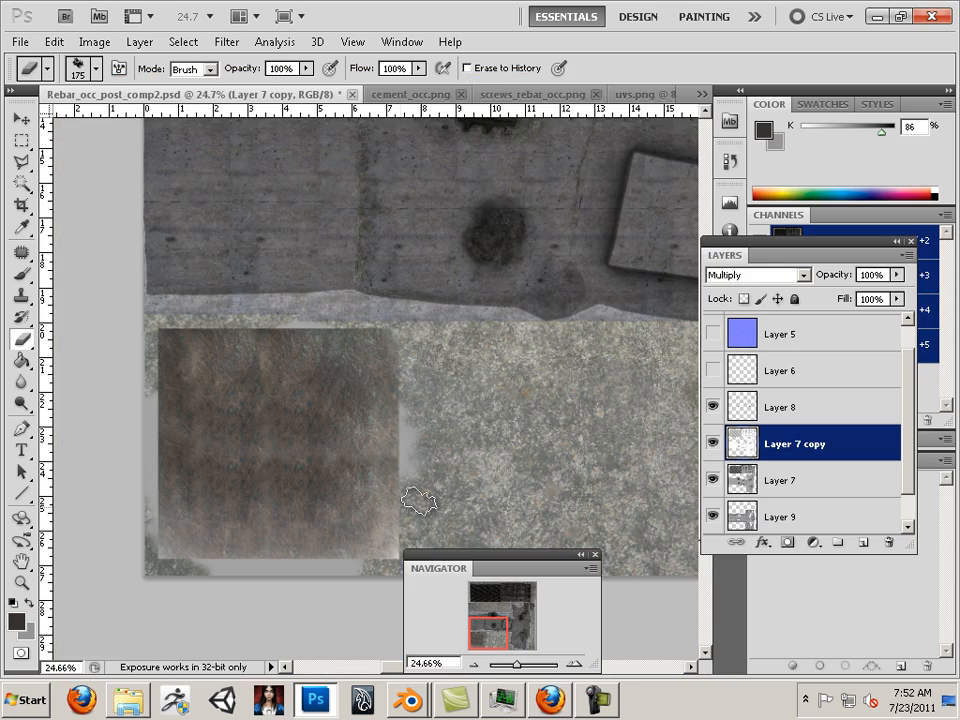
{"action": "left_click", "coordinate": [52, 42]}
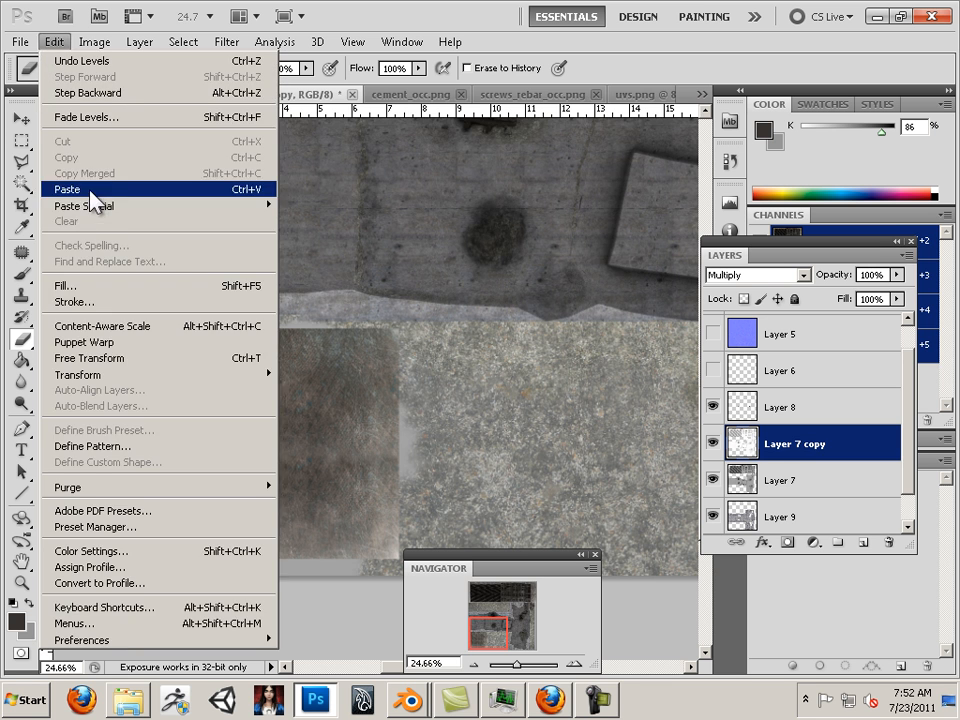
{"action": "left_click", "coordinate": [89, 189]}
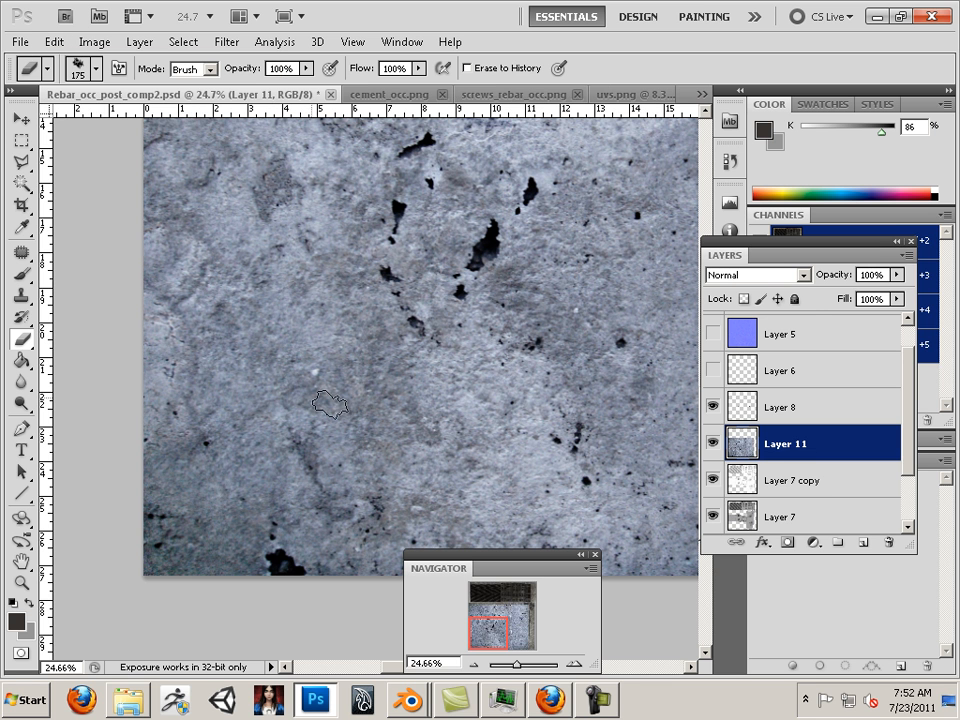
- Scale the pasted concrete photo on Layer 11 down to 31.70% in the texture map's lower-left corner and apply the transform
{"action": "left_click_drag", "start_coordinate": [516, 664], "coordinate": [512, 664]}
{"action": "left_click", "coordinate": [21, 119]}
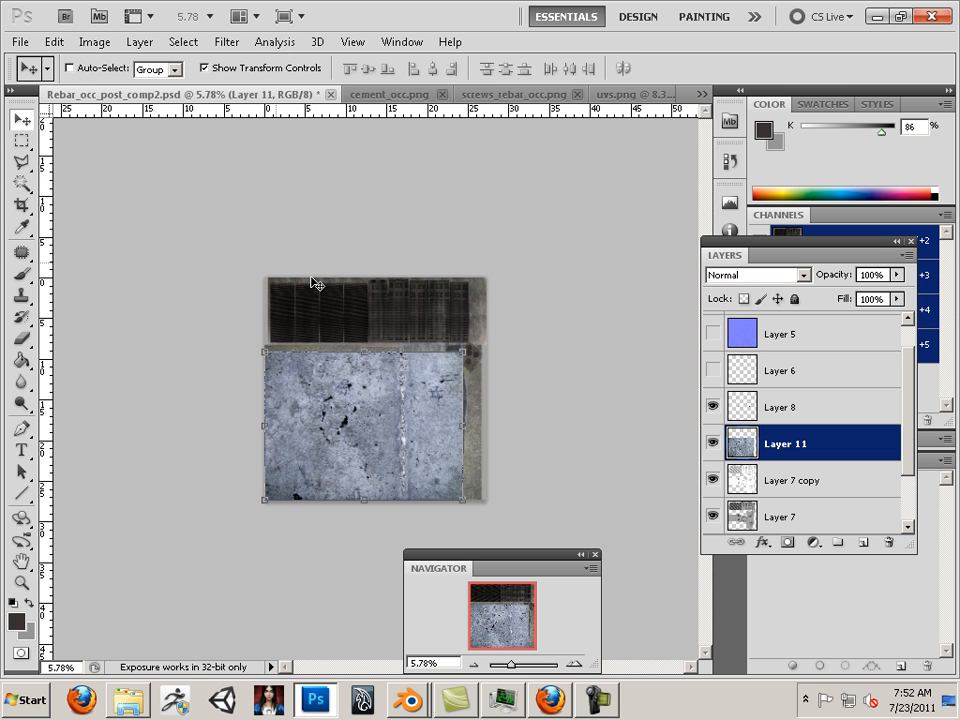
{"action": "left_click_drag", "start_coordinate": [466, 355], "coordinate": [327, 468]}
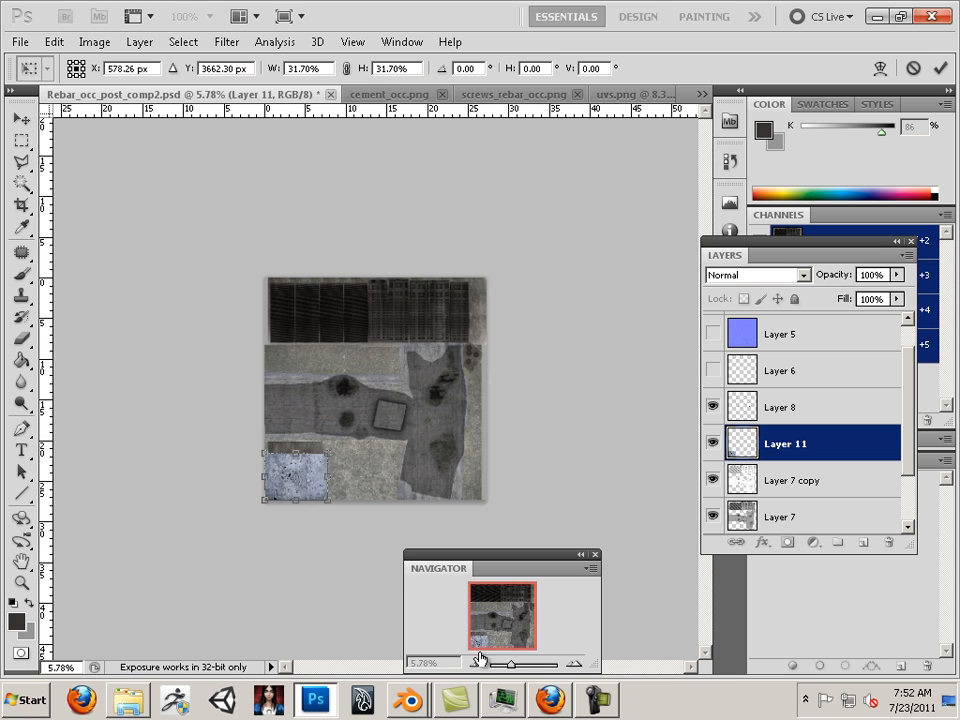
{"action": "left_click_drag", "start_coordinate": [512, 662], "coordinate": [518, 664]}
{"action": "left_click_drag", "start_coordinate": [500, 622], "coordinate": [486, 640]}
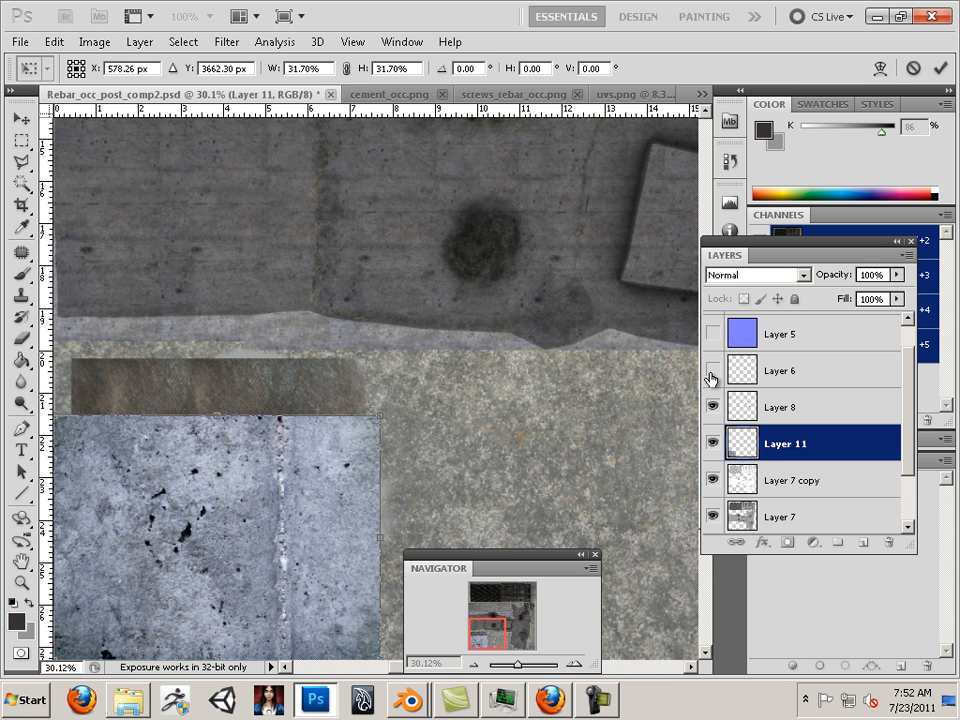
{"action": "left_click", "coordinate": [21, 119]}
{"action": "left_click", "coordinate": [424, 274]}
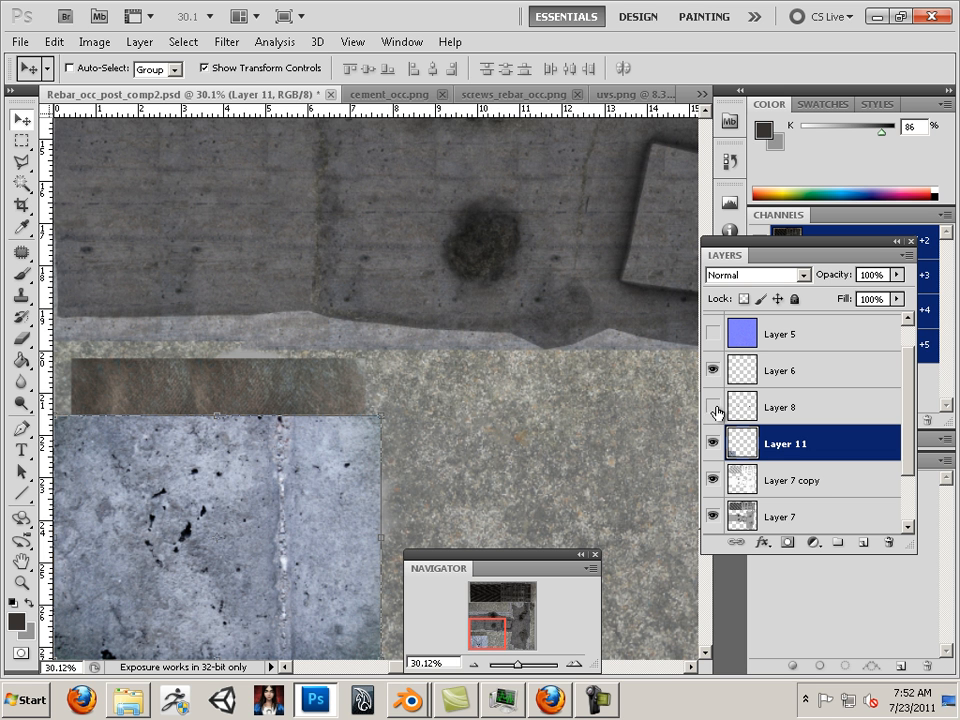
- Nudge the Layer 11 concrete photo inward, scale it to 66.99% over the brown patch, and clear the stray marquee selection on it
{"action": "left_click_drag", "start_coordinate": [499, 621], "coordinate": [407, 647]}
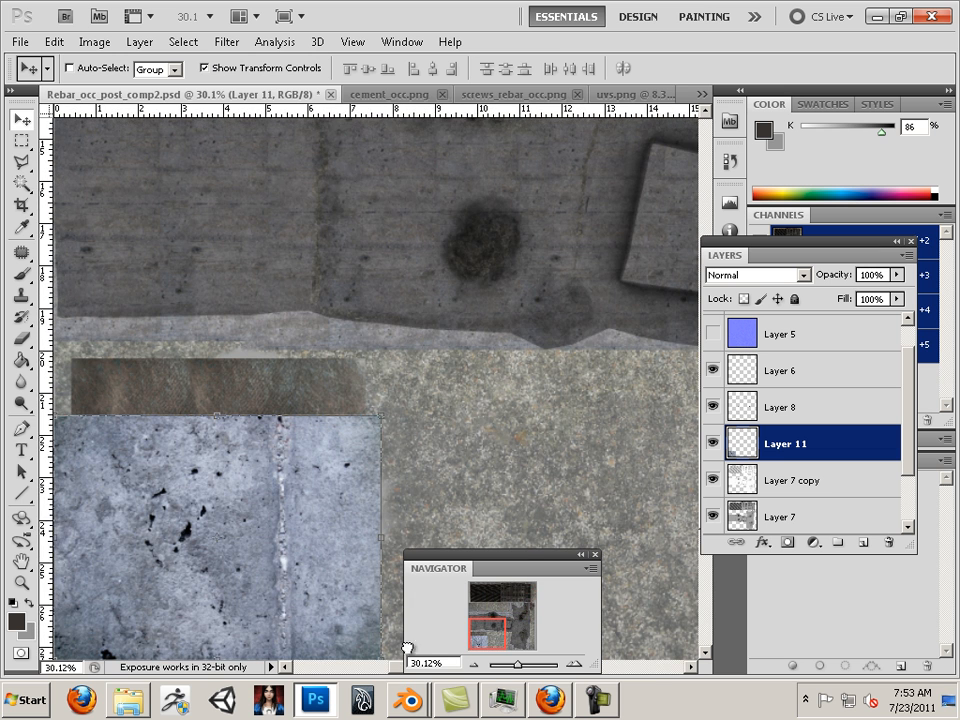
{"action": "left_click", "coordinate": [713, 483]}
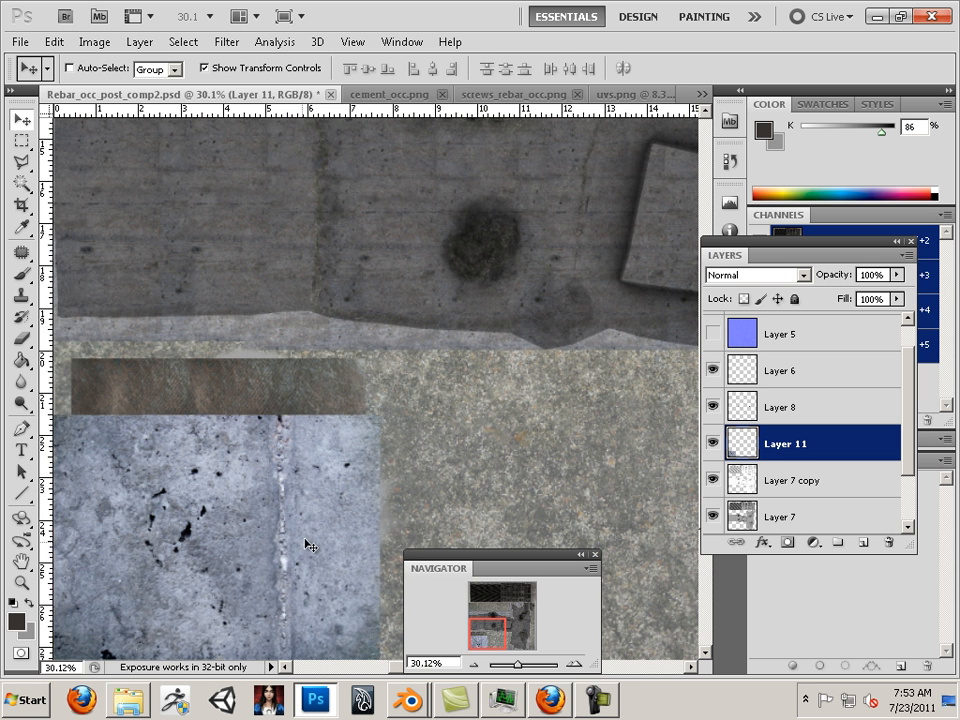
{"action": "mouse_move", "coordinate": [301, 545]}
{"action": "left_mouse_down"}
{"action": "mouse_move", "coordinate": [409, 490]}
{"action": "mouse_move", "coordinate": [313, 537]}
{"action": "left_mouse_up"}
{"action": "left_click_drag", "start_coordinate": [392, 399], "coordinate": [293, 488]}
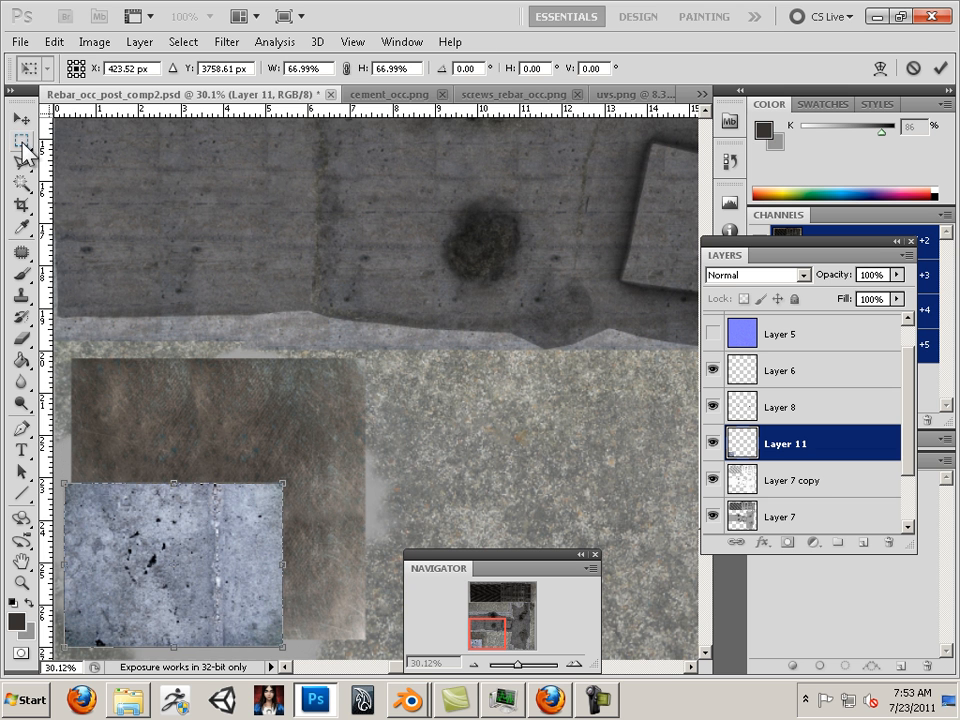
{"action": "left_click", "coordinate": [20, 140]}
{"action": "left_click", "coordinate": [422, 275]}
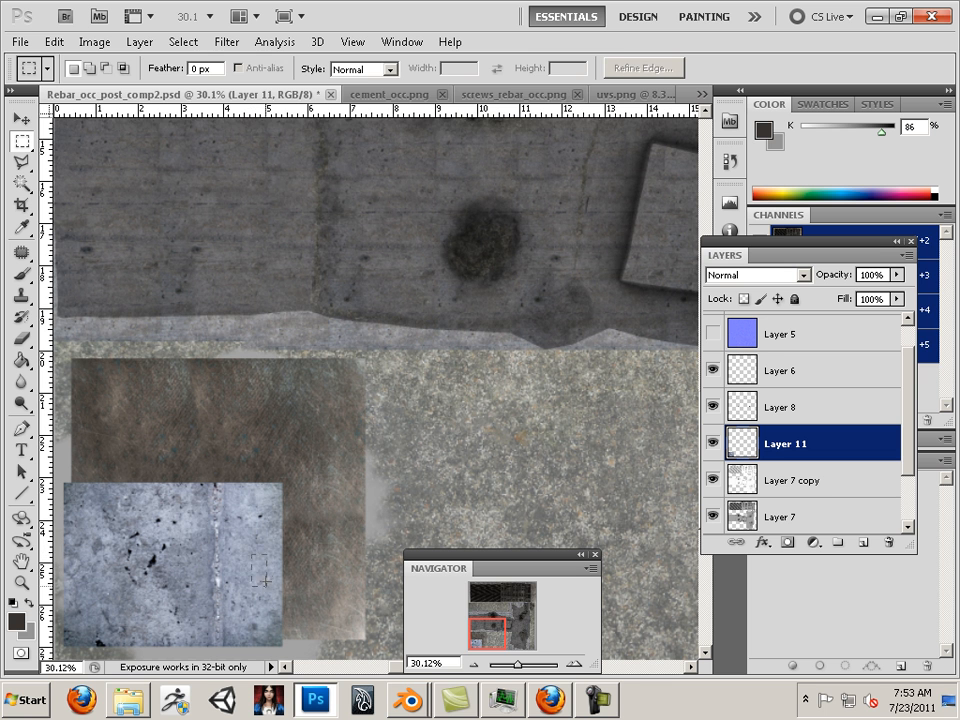
{"action": "key", "text": "v"}
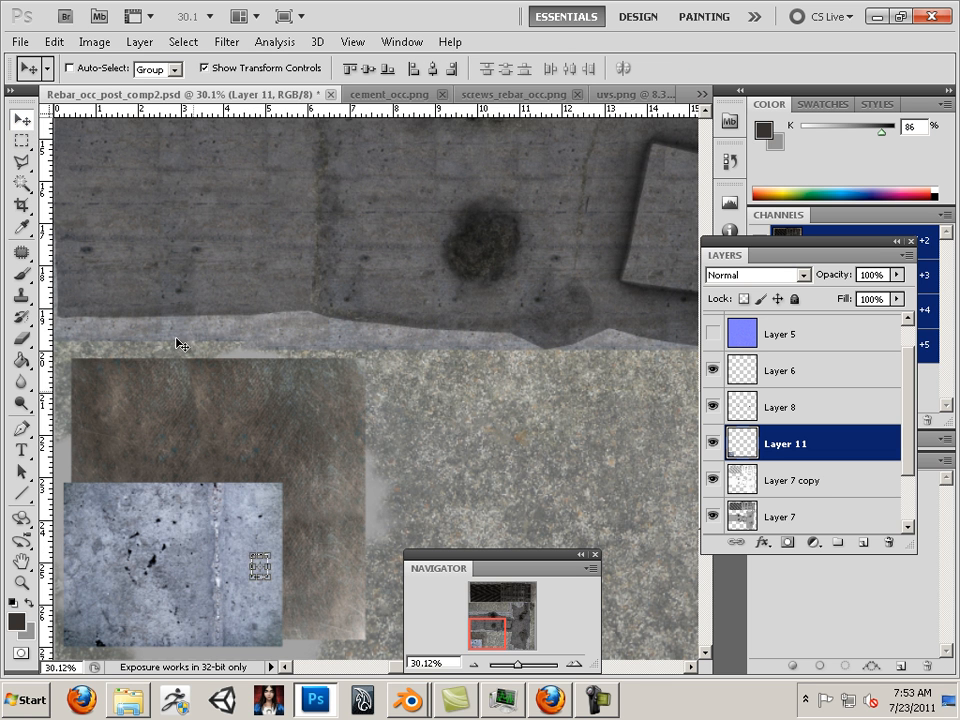
{"action": "left_click", "coordinate": [183, 42]}
{"action": "left_click", "coordinate": [190, 82]}
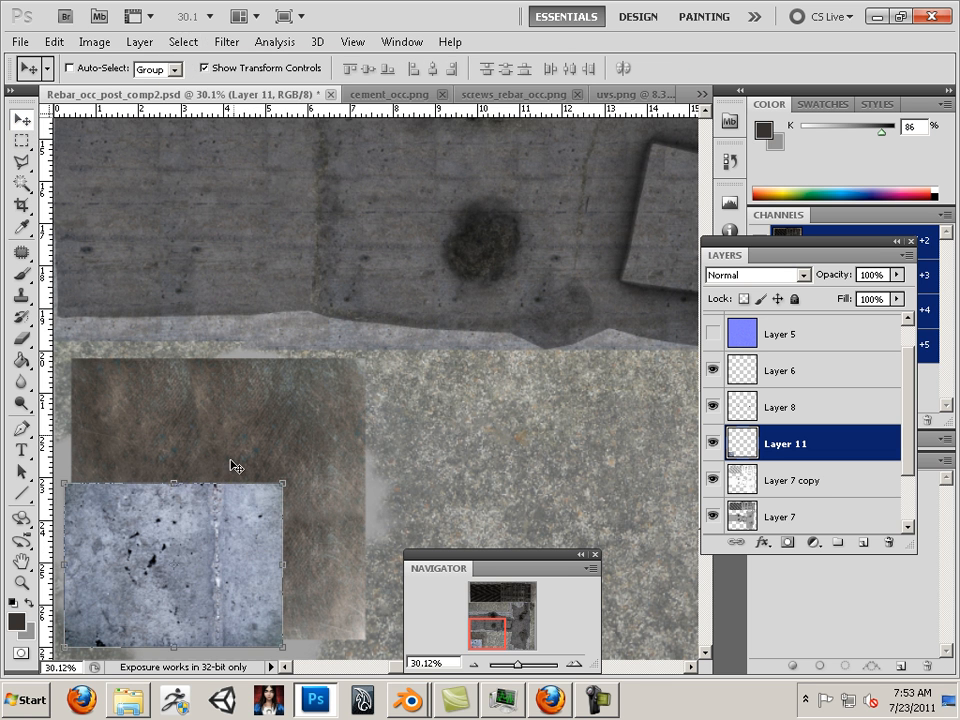
- Extend the concrete patch sideways with a duplicate, blending the vertical seam with the Eraser and merging the copy into Layer 11
{"action": "left_click_drag", "start_coordinate": [210, 545], "coordinate": [362, 561]}
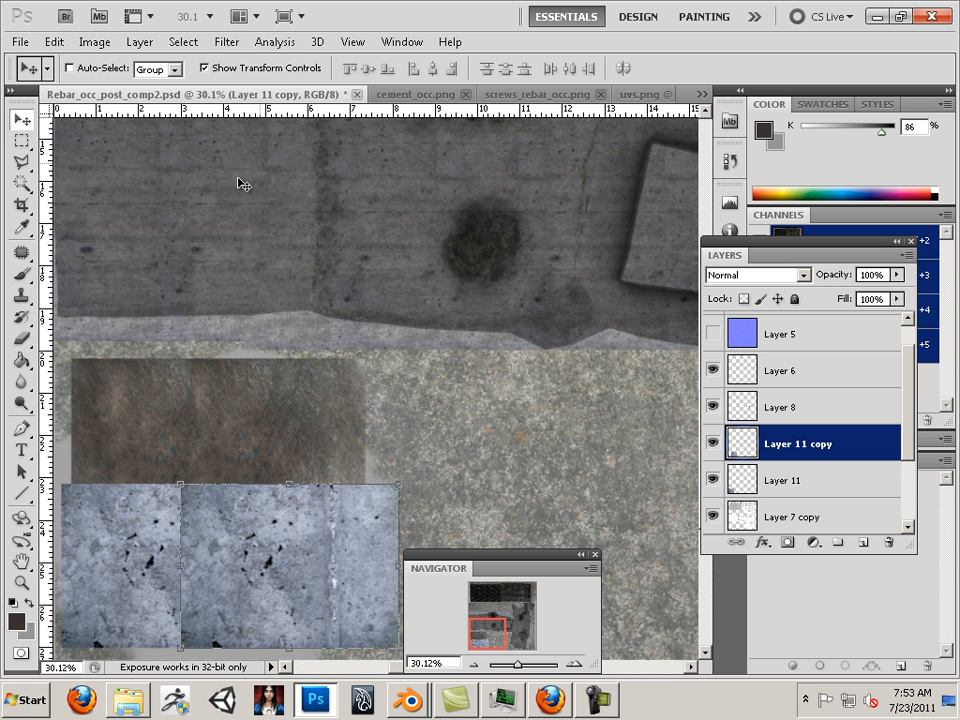
{"action": "left_click", "coordinate": [22, 337]}
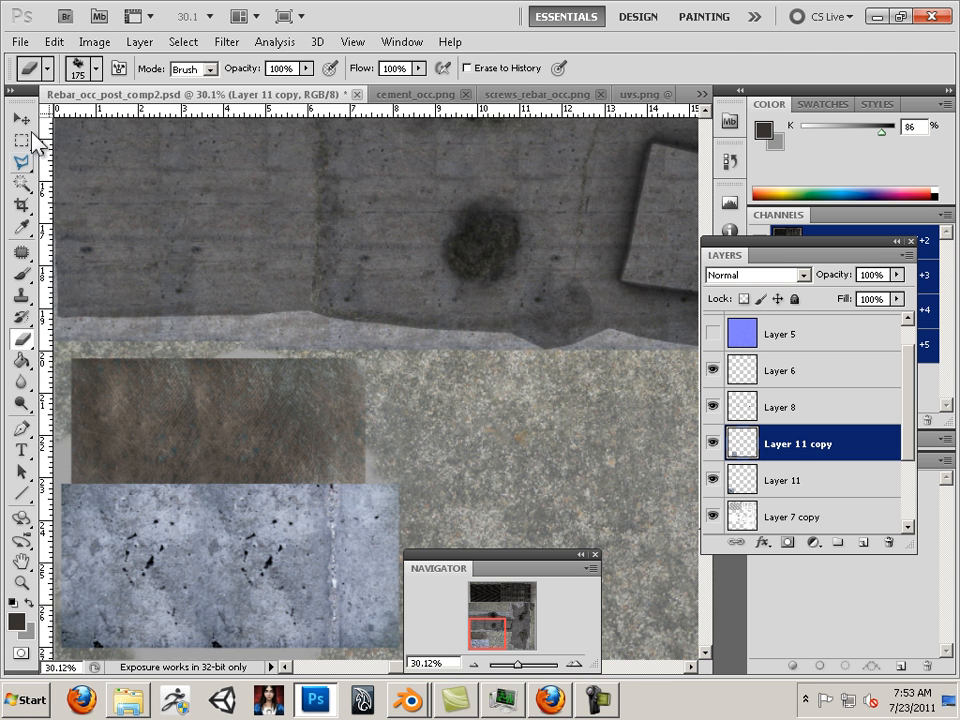
{"action": "left_click", "coordinate": [20, 140]}
{"action": "left_click", "coordinate": [21, 118]}
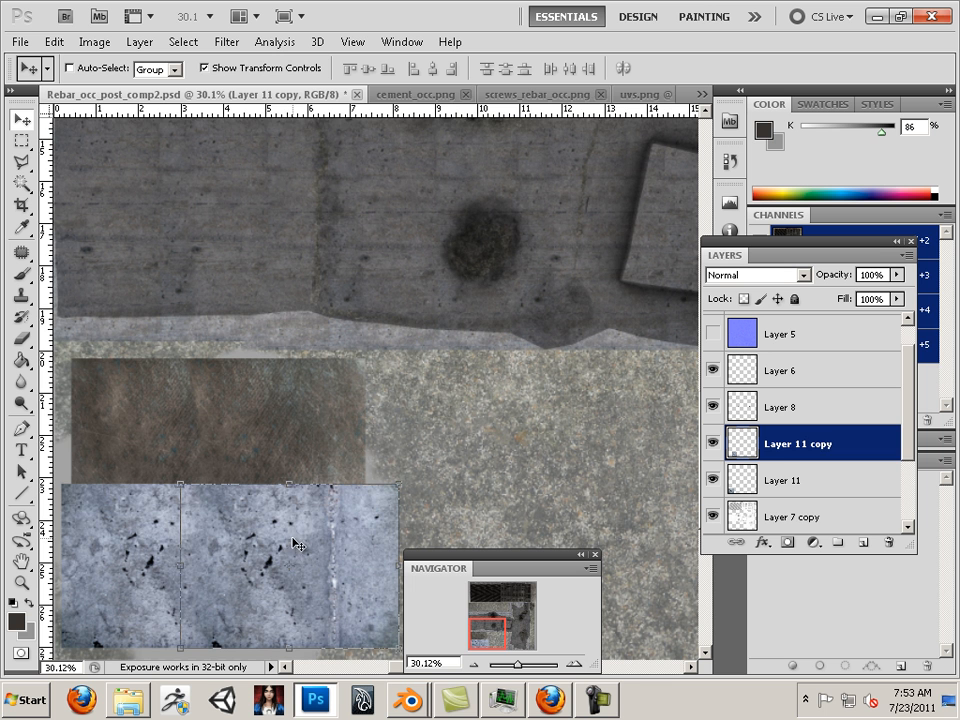
{"action": "key", "text": "ctrl+e"}
- Extend the concrete patch upward with a duplicate, erasing the horizontal seam and merging the copy into Layer 11
{"action": "left_click_drag", "start_coordinate": [265, 576], "coordinate": [265, 440]}
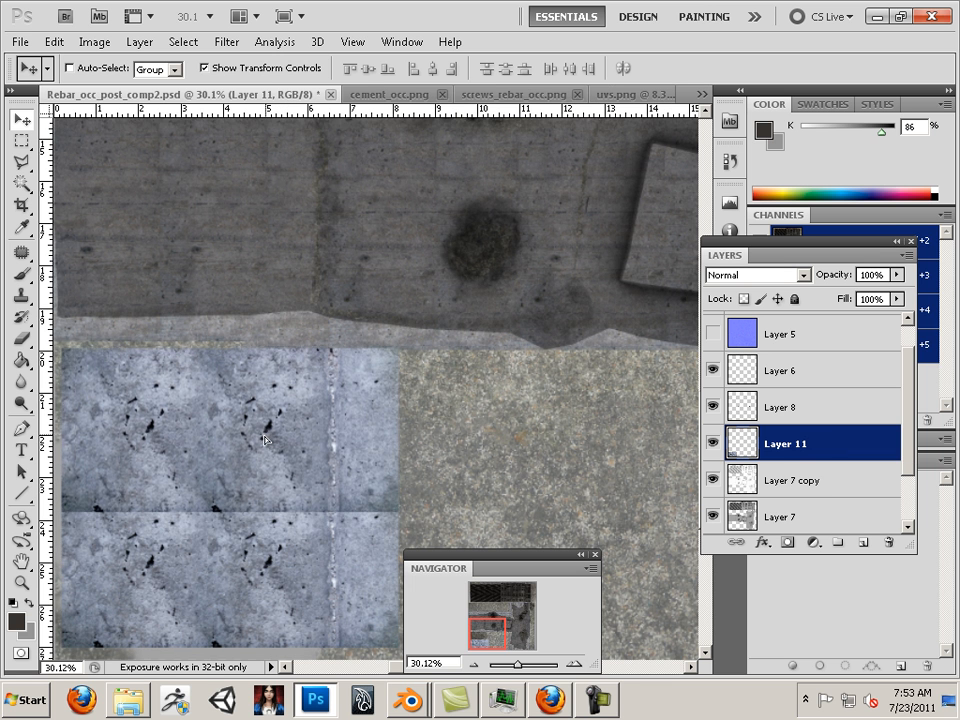
{"action": "key", "text": "ctrl+j"}
{"action": "key", "text": "e"}
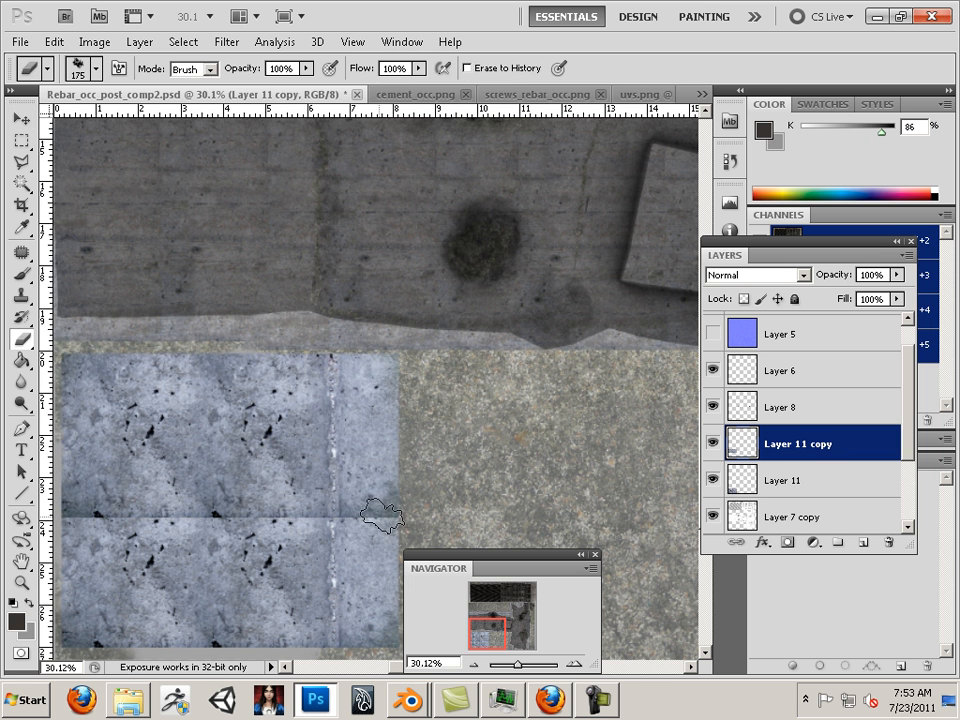
{"action": "mouse_move", "coordinate": [382, 514]}
{"action": "left_mouse_down"}
{"action": "mouse_move", "coordinate": [66, 511]}
{"action": "mouse_move", "coordinate": [3, 534]}
{"action": "mouse_move", "coordinate": [60, 530]}
{"action": "left_mouse_up"}
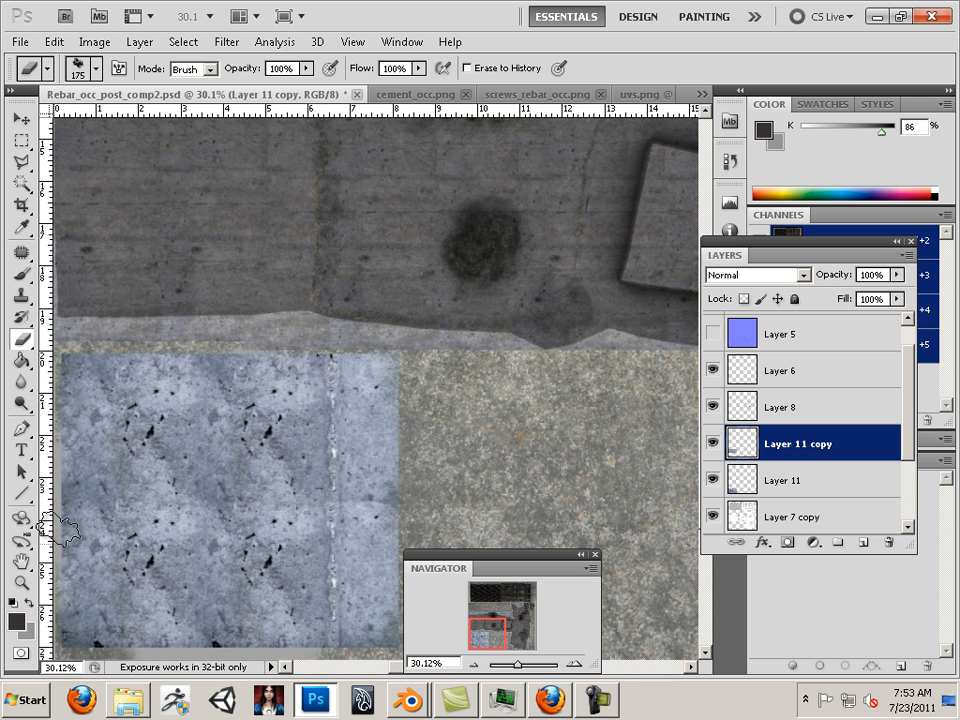
{"action": "left_click", "coordinate": [20, 118]}
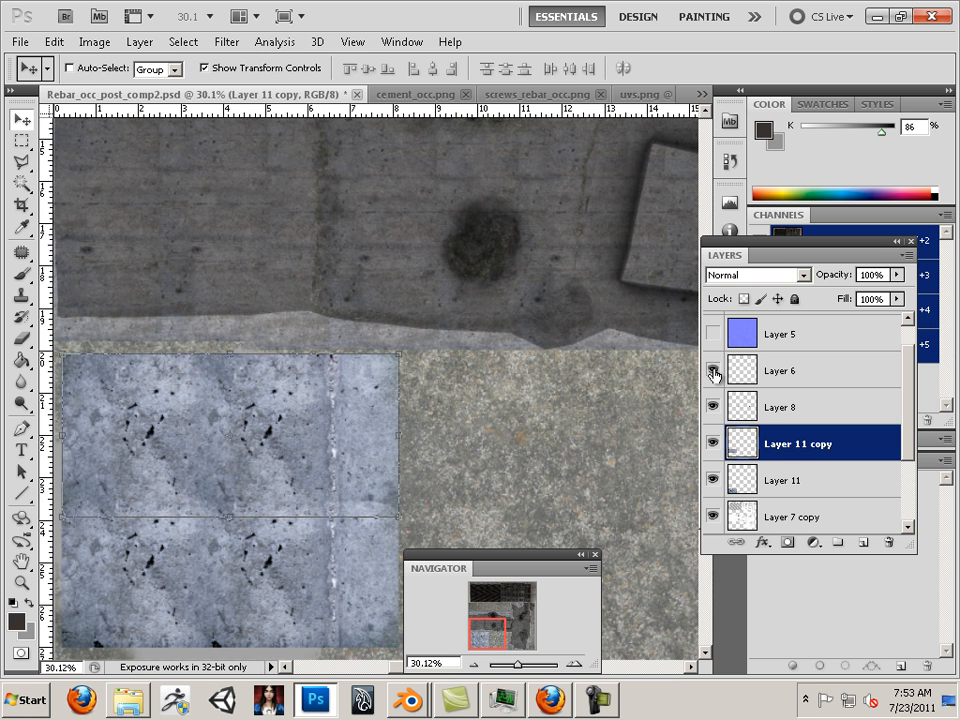
{"action": "key", "text": "ctrl+e"}
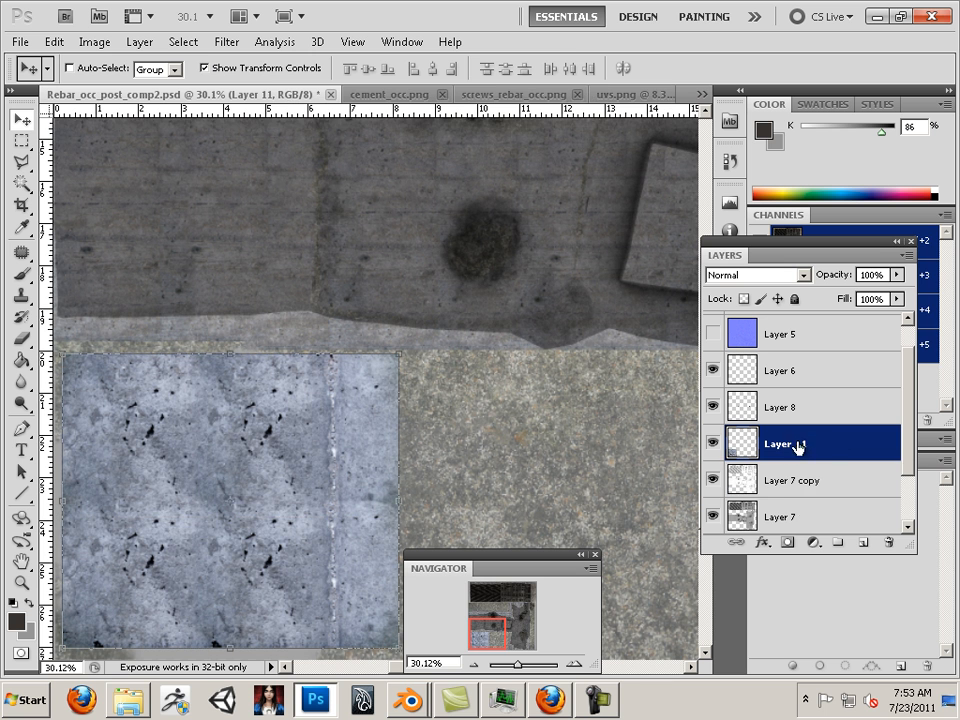
- Reorder Layer 11 so it sits beneath Layer 7 and directly above Layer 9
{"action": "left_click_drag", "start_coordinate": [808, 445], "coordinate": [819, 526]}
{"action": "left_click_drag", "start_coordinate": [915, 439], "coordinate": [917, 480]}
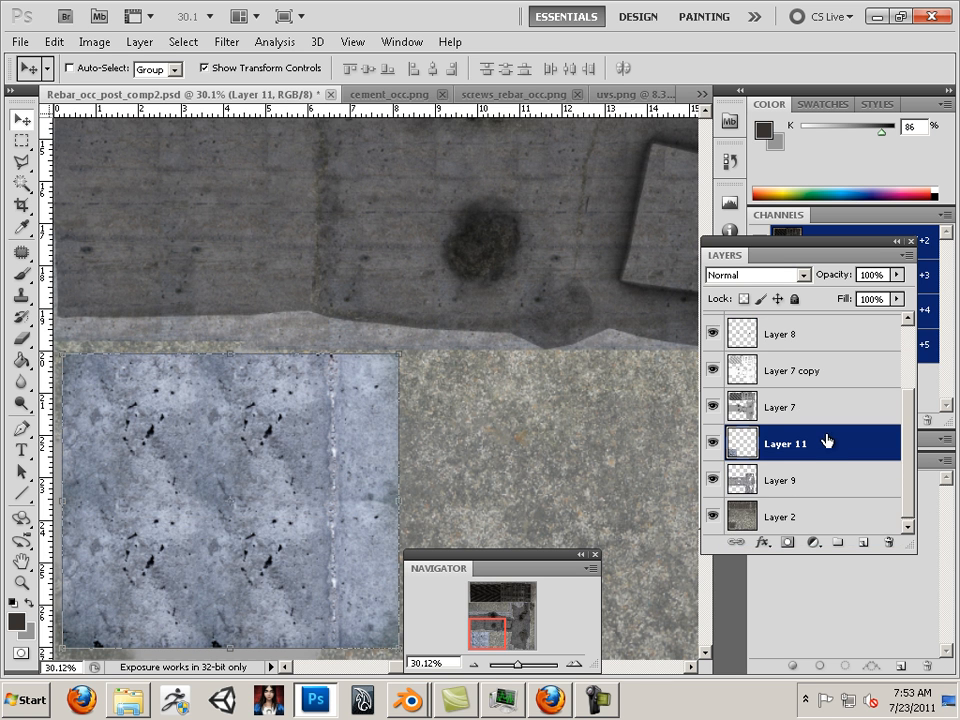
{"action": "left_click_drag", "start_coordinate": [767, 440], "coordinate": [813, 490]}
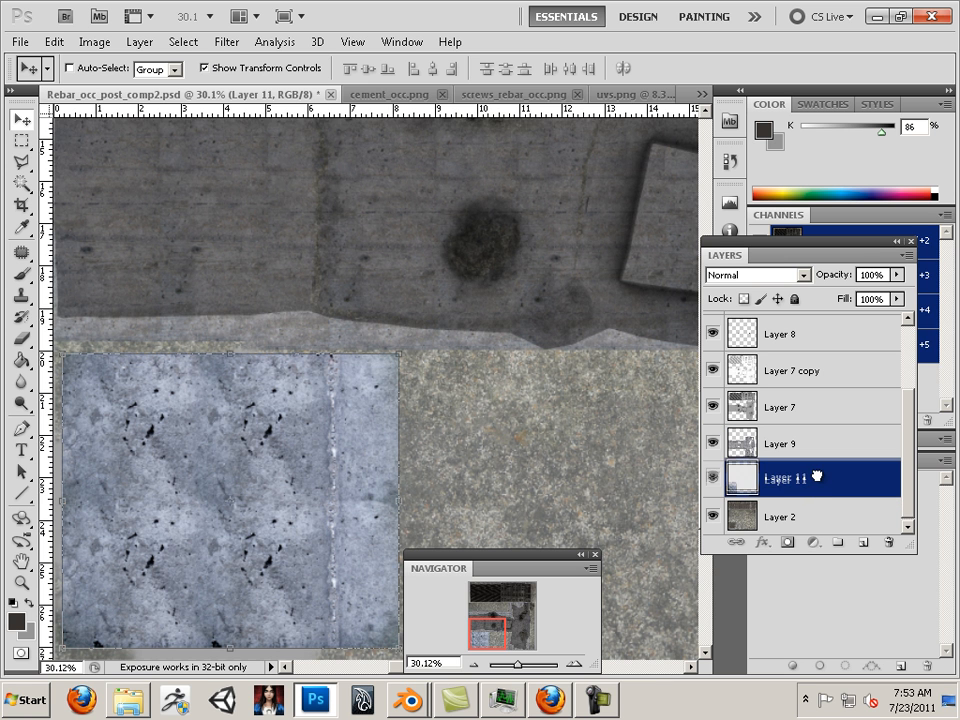
{"action": "left_click", "coordinate": [814, 444]}
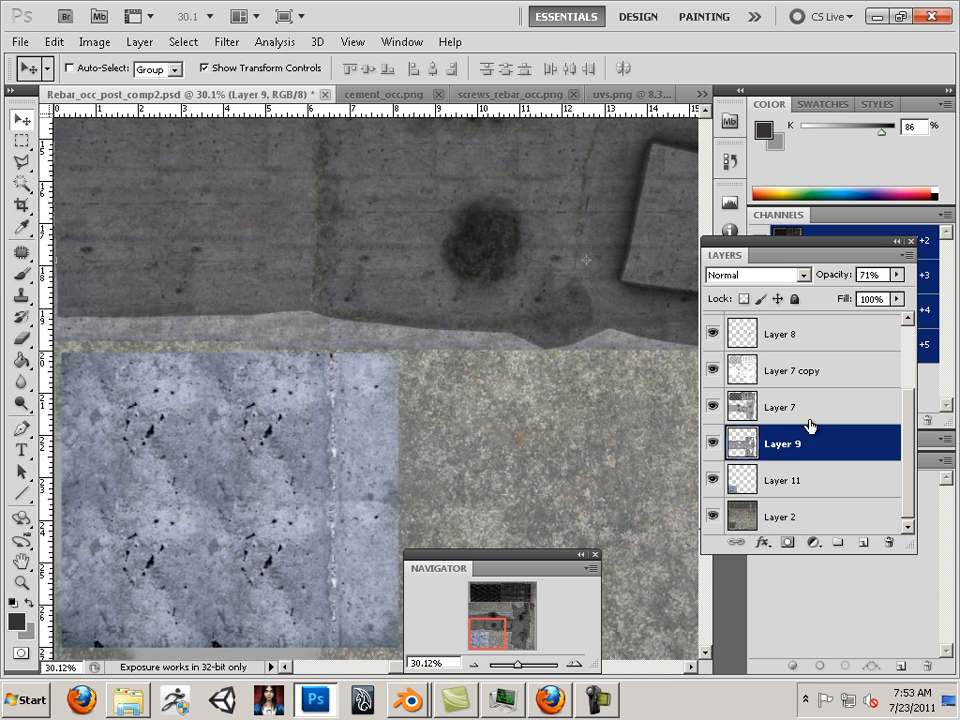
{"action": "left_click", "coordinate": [811, 418]}
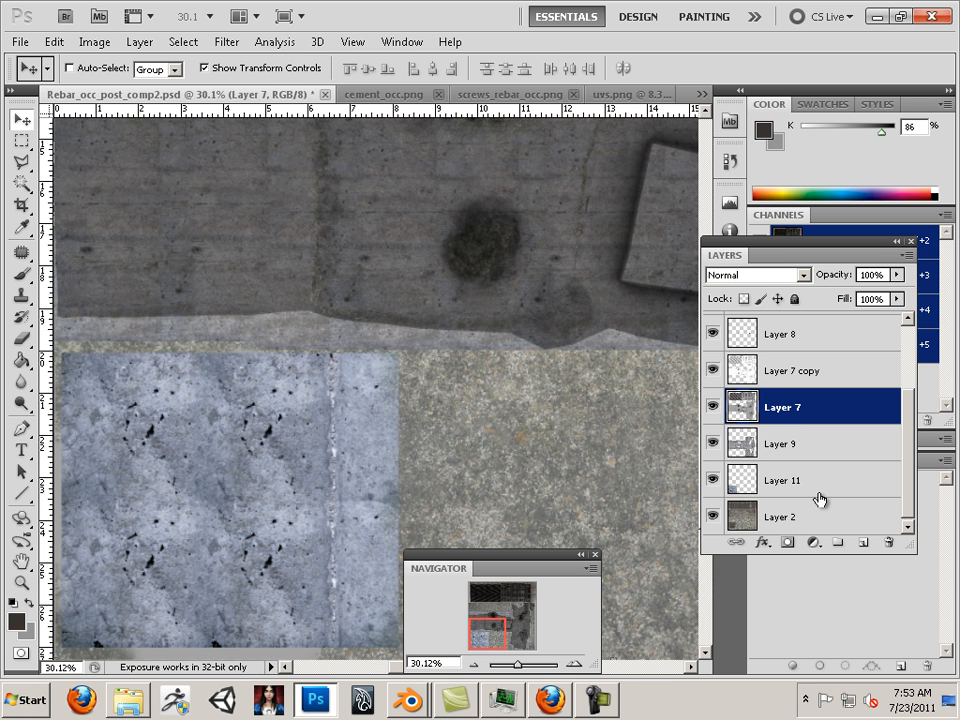
{"action": "left_click_drag", "start_coordinate": [818, 499], "coordinate": [820, 445]}
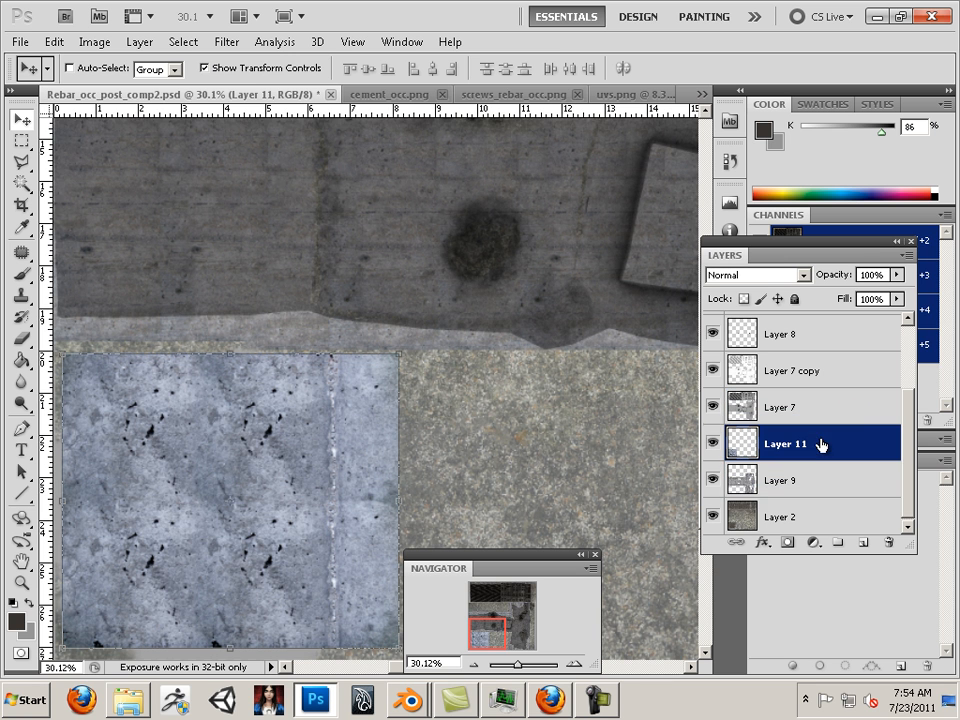
- Hide Layer 6 and Layer 8, and check the concrete patch against the whole texture map
{"action": "mouse_move", "coordinate": [908, 444]}
{"action": "left_mouse_down"}
{"action": "mouse_move", "coordinate": [896, 392]}
{"action": "mouse_move", "coordinate": [905, 382]}
{"action": "mouse_move", "coordinate": [902, 422]}
{"action": "left_mouse_up"}
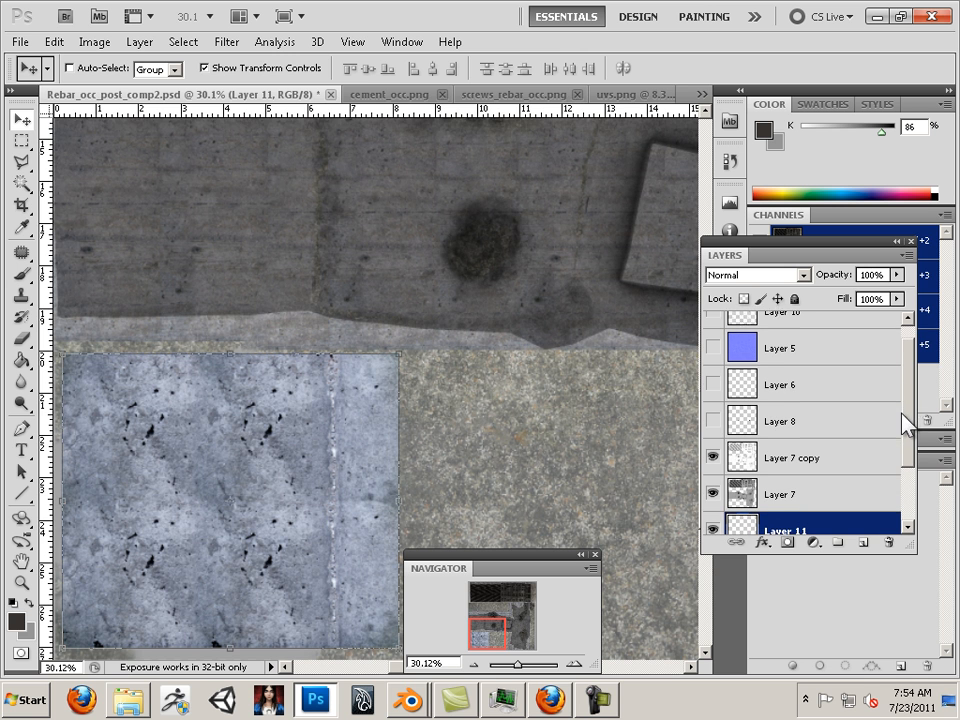
{"action": "left_click_drag", "start_coordinate": [518, 664], "coordinate": [517, 666]}
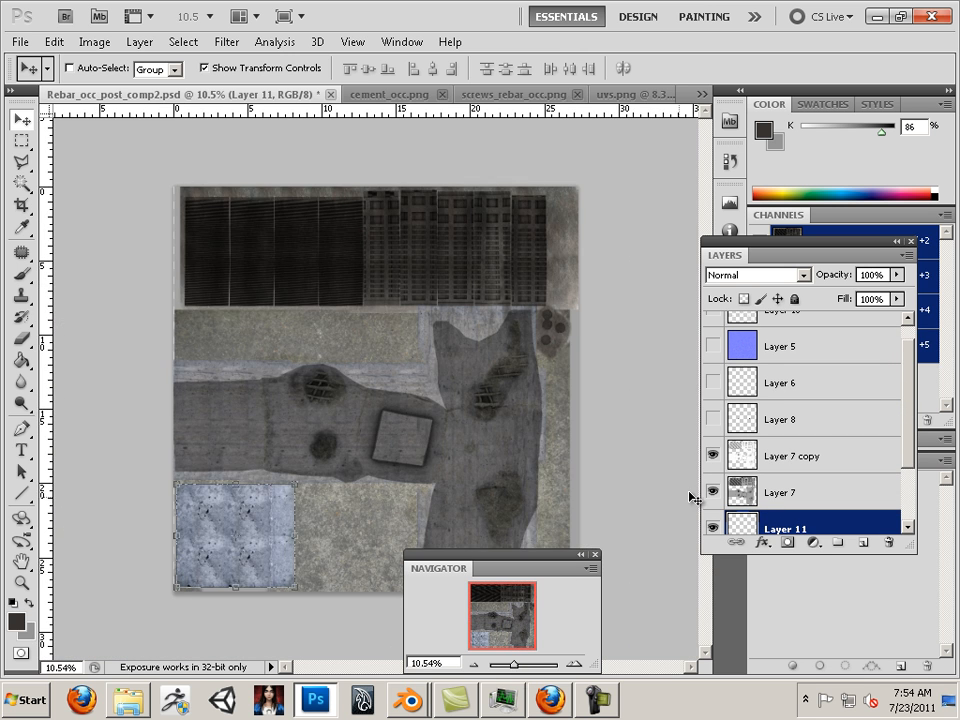
{"action": "left_click", "coordinate": [713, 456]}
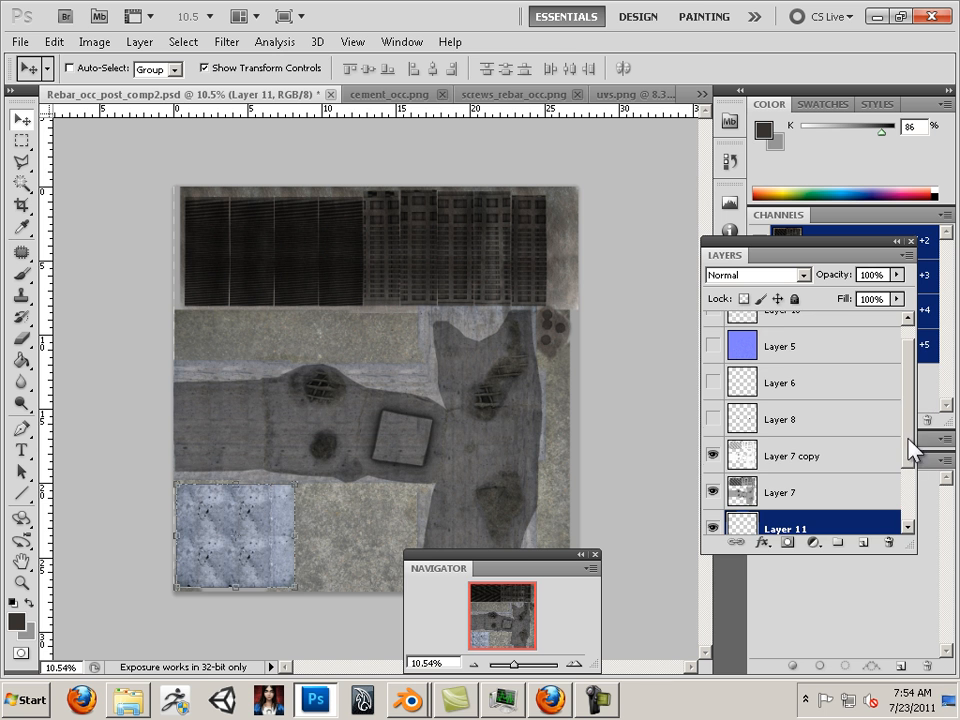
- Darken the concrete patch on Layer 11 by lowering the exposure with an Exposure adjustment
{"action": "left_click_drag", "start_coordinate": [910, 450], "coordinate": [909, 480]}
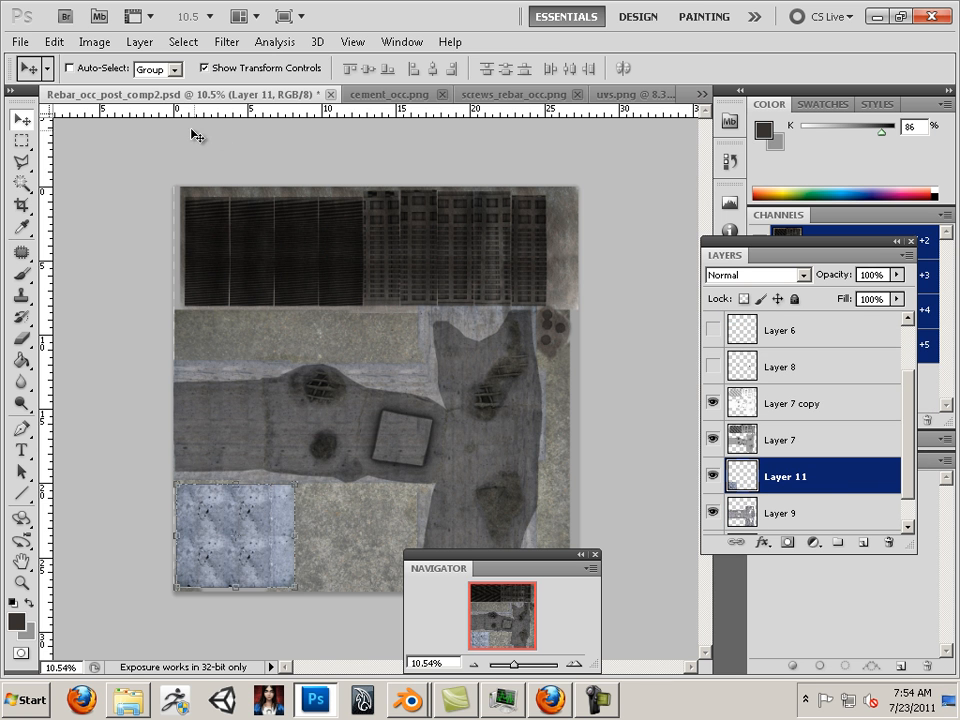
{"action": "left_click", "coordinate": [87, 45]}
{"action": "mouse_move", "coordinate": [100, 87]}
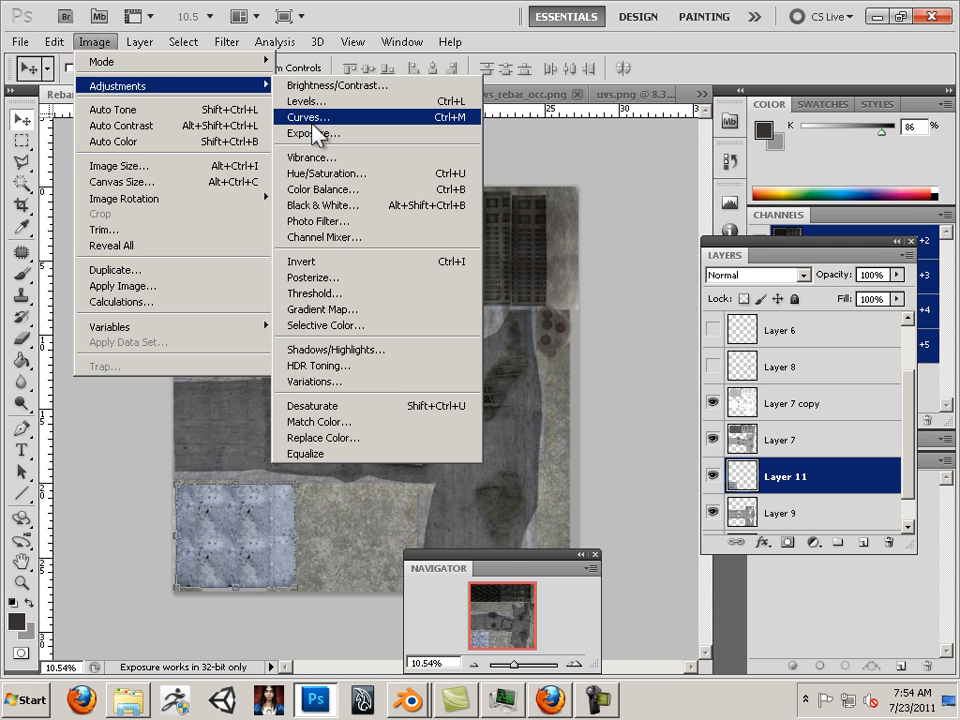
{"action": "left_click", "coordinate": [317, 137]}
{"action": "left_click_drag", "start_coordinate": [421, 380], "coordinate": [551, 231]}
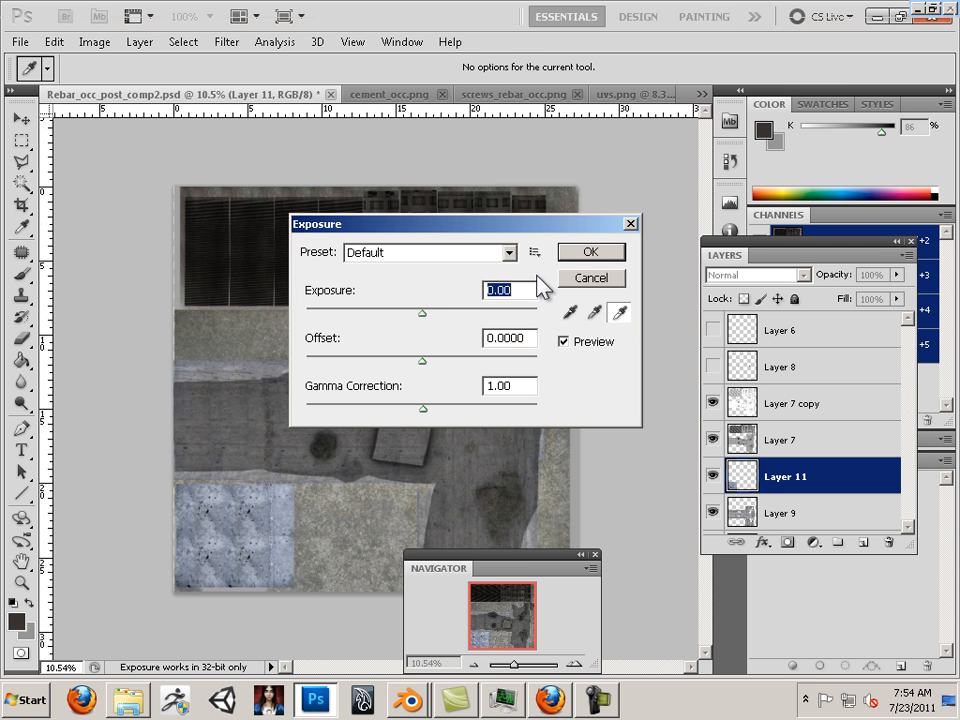
{"action": "left_click_drag", "start_coordinate": [422, 313], "coordinate": [392, 326]}
{"action": "left_click", "coordinate": [590, 252]}
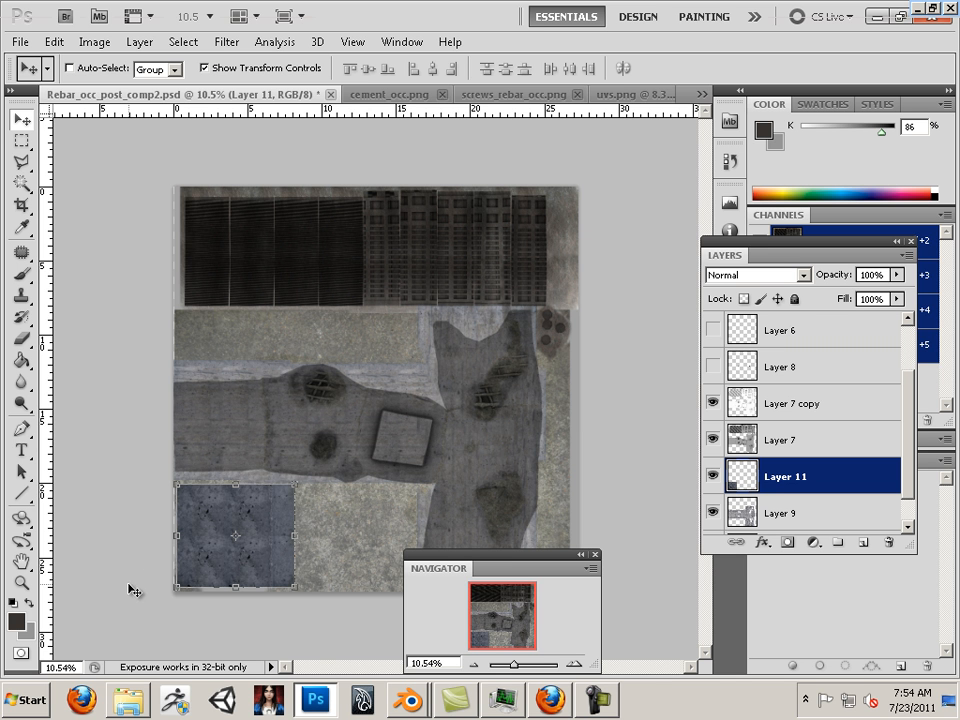
- Switch to Firefox and return from the full-size concrete photo to the image results for "rust texture"
{"action": "left_click", "coordinate": [550, 700]}
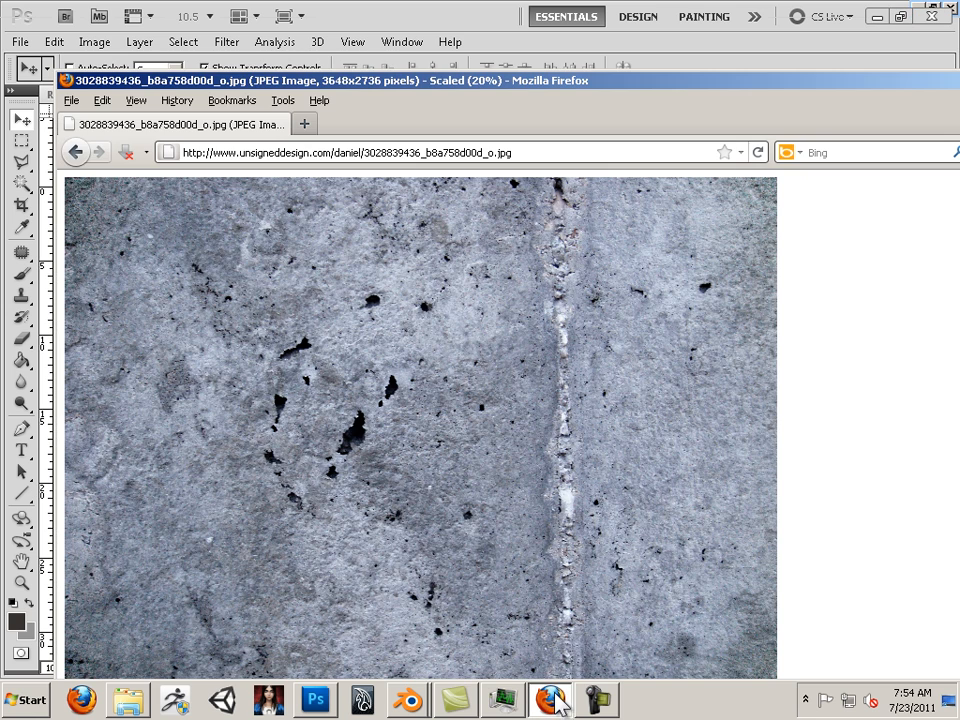
{"action": "left_click", "coordinate": [76, 152]}
{"action": "left_click", "coordinate": [76, 152]}
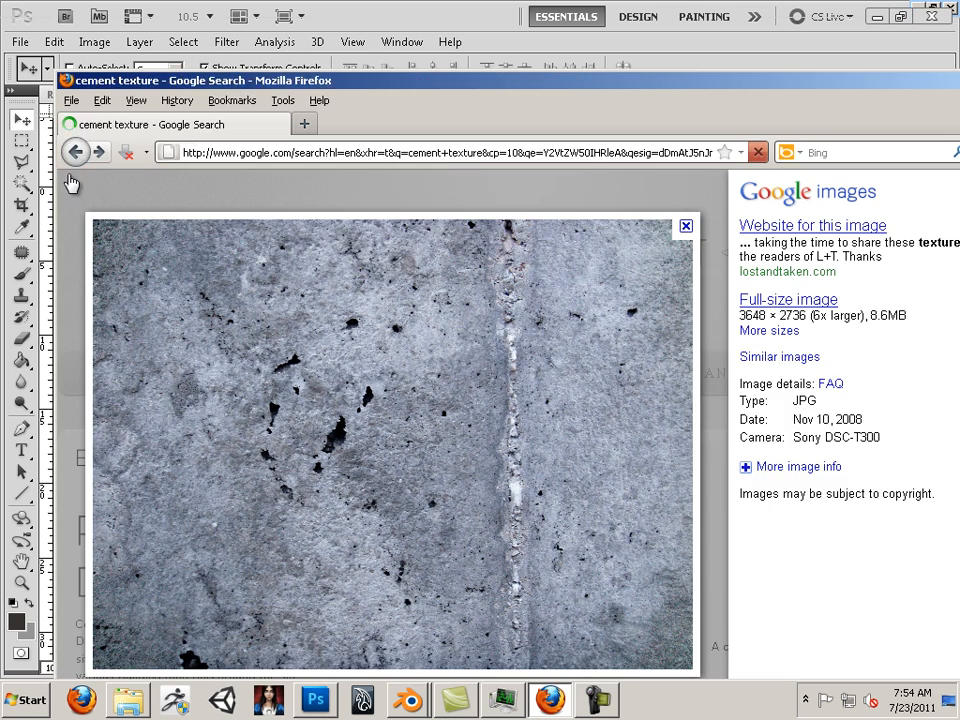
- Browse the rust texture results larger than 8 MP for a photo suited to weathering the model
{"action": "scroll", "coordinate": [826, 428], "scroll_direction": "down", "scroll_amount": 6}
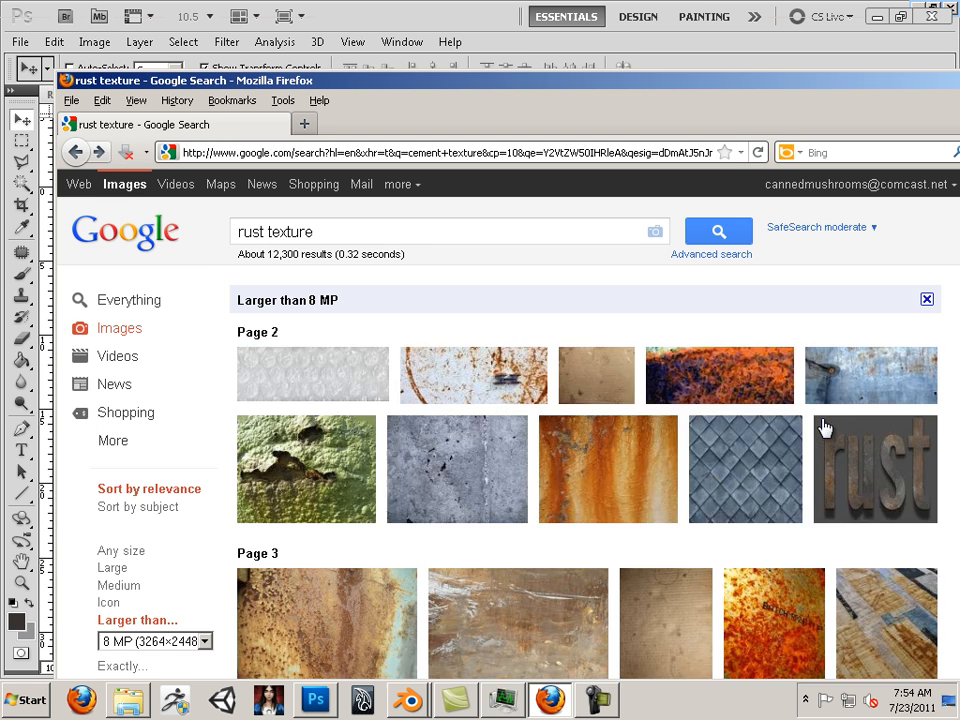
{"action": "scroll", "coordinate": [604, 437], "scroll_direction": "down", "scroll_amount": 2}
{"action": "scroll", "coordinate": [596, 450], "scroll_direction": "up", "scroll_amount": 1}
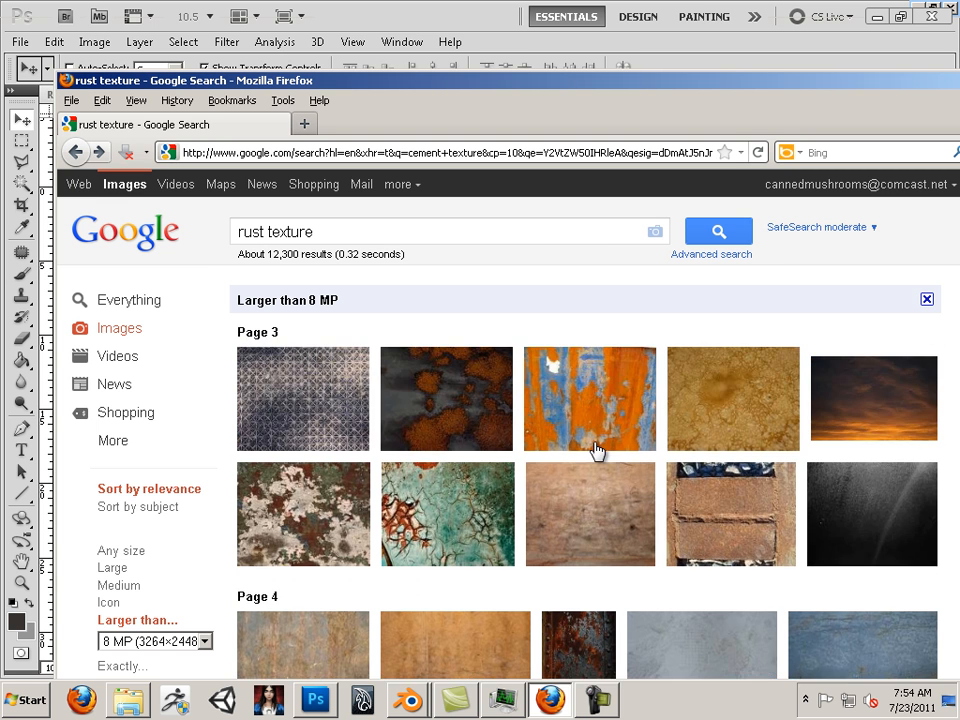
{"action": "scroll", "coordinate": [594, 456], "scroll_direction": "down", "scroll_amount": 3}
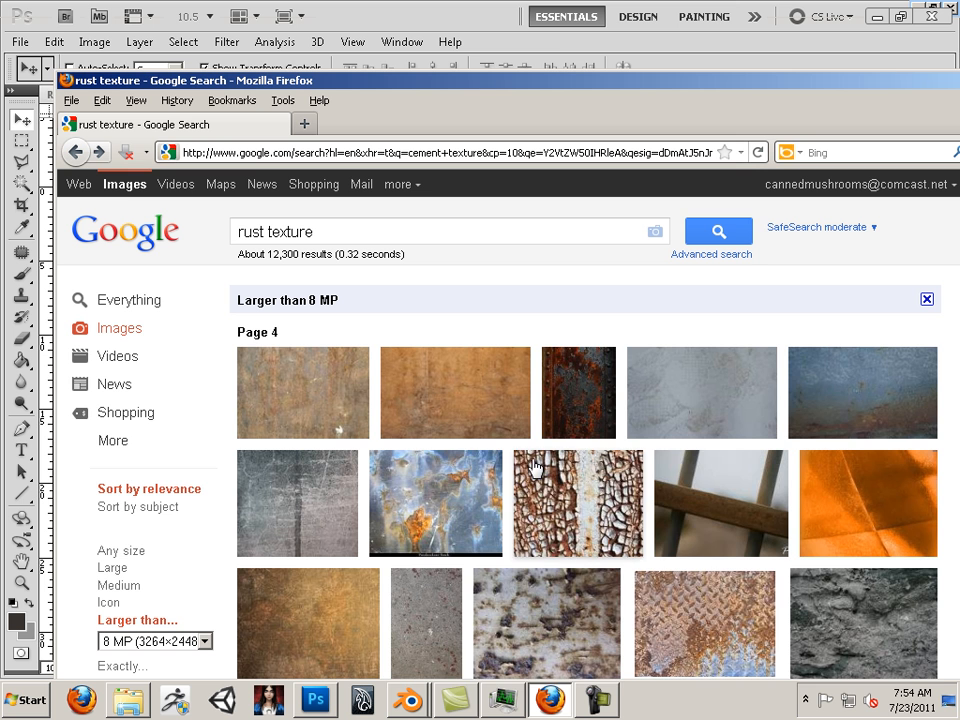
{"action": "scroll", "coordinate": [790, 530], "scroll_direction": "down", "scroll_amount": 2}
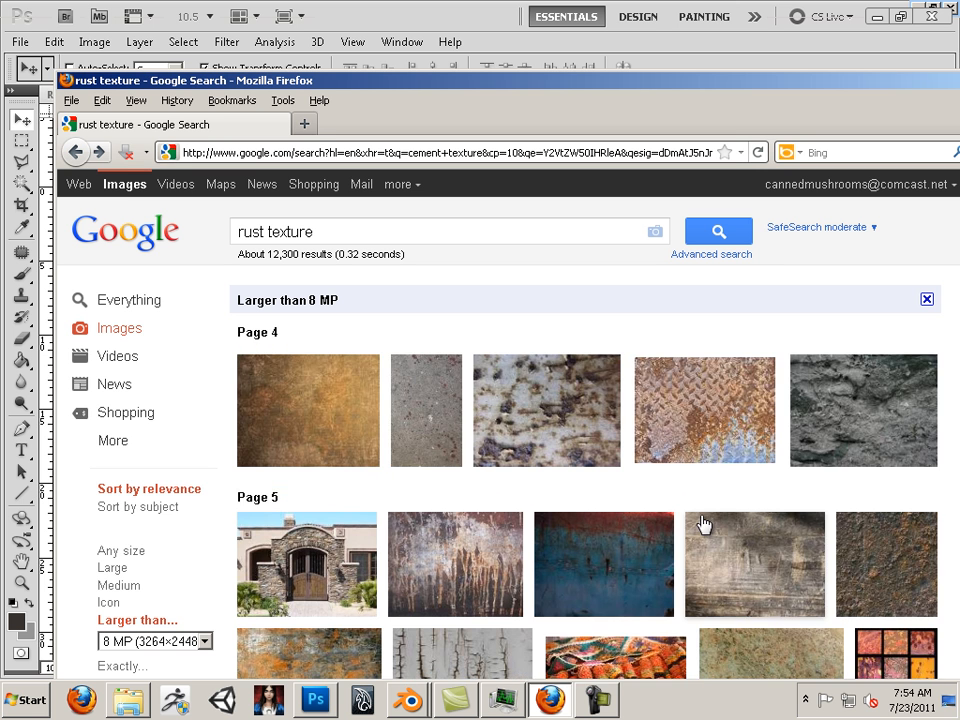
{"action": "scroll", "coordinate": [703, 522], "scroll_direction": "down", "scroll_amount": 2}
{"action": "scroll", "coordinate": [703, 522], "scroll_direction": "down", "scroll_amount": 1}
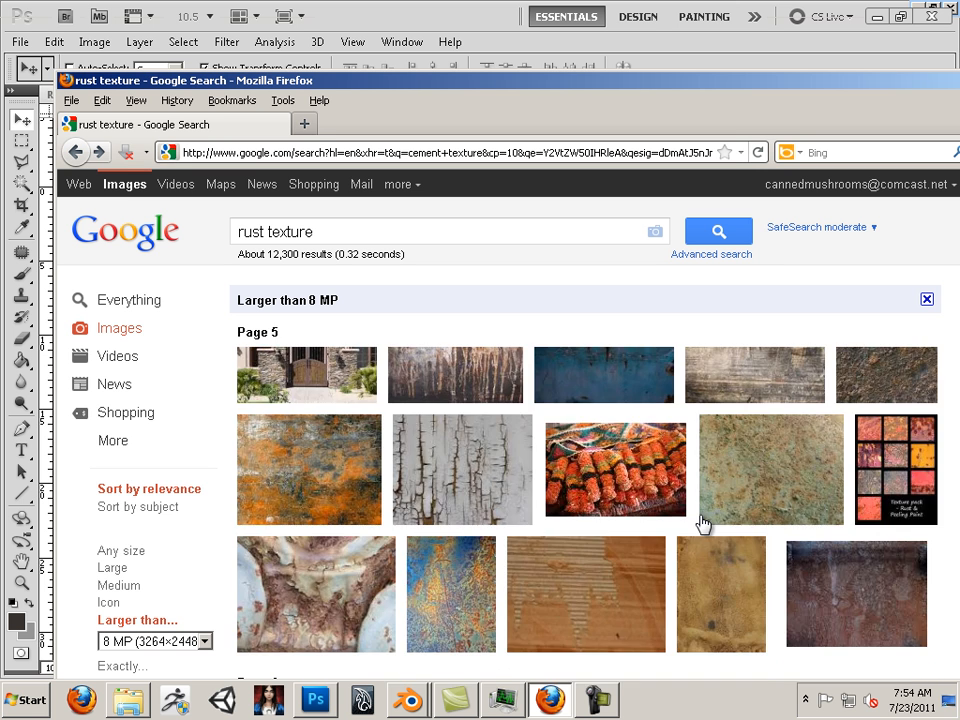
{"action": "scroll", "coordinate": [703, 522], "scroll_direction": "up", "scroll_amount": 6}
{"action": "scroll", "coordinate": [703, 522], "scroll_direction": "up", "scroll_amount": 6}
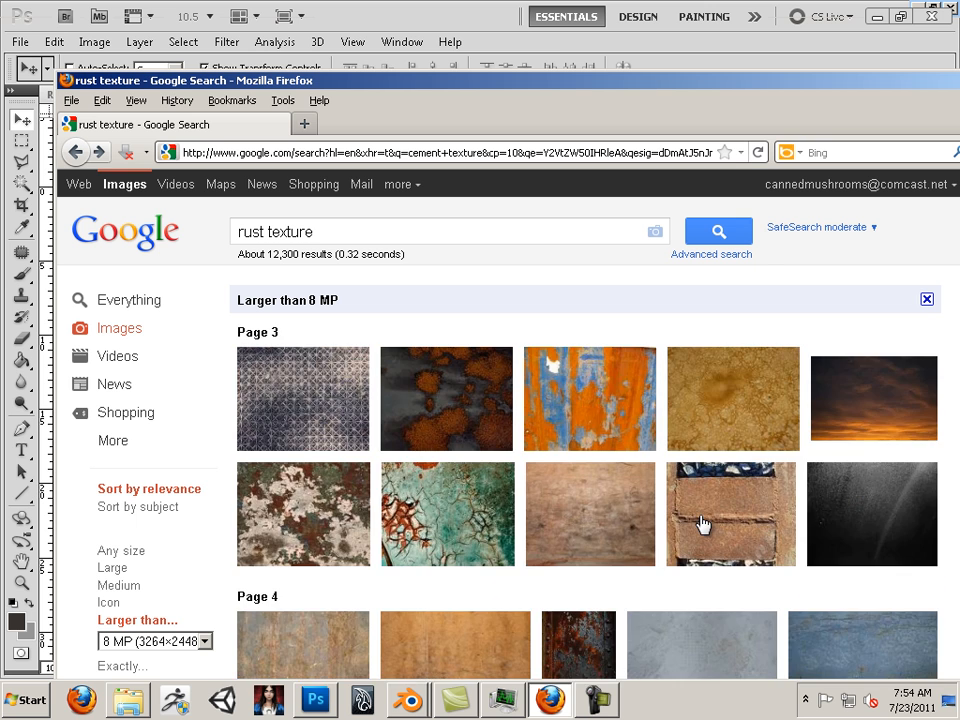
{"action": "scroll", "coordinate": [703, 523], "scroll_direction": "down", "scroll_amount": 5}
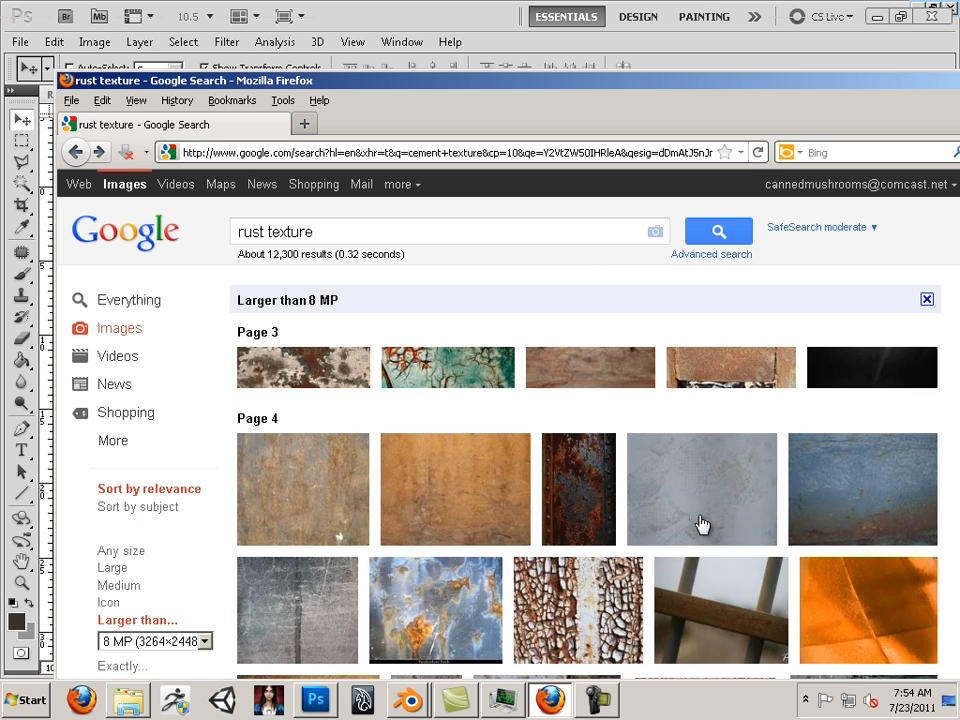
{"action": "scroll", "coordinate": [703, 522], "scroll_direction": "up", "scroll_amount": 6}
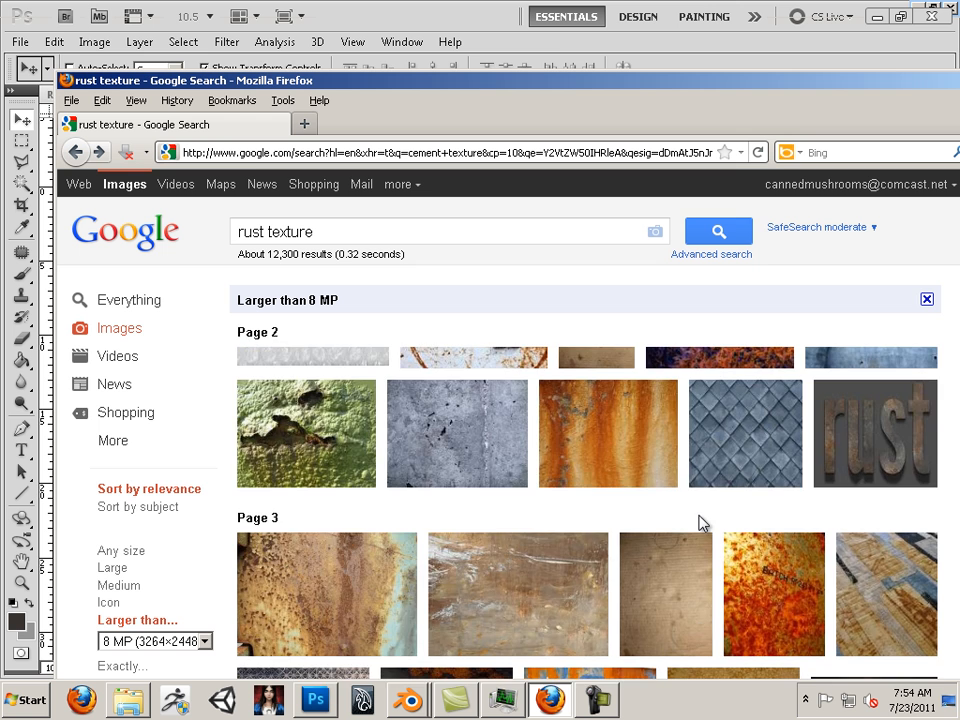
{"action": "scroll", "coordinate": [703, 522], "scroll_direction": "up", "scroll_amount": 2}
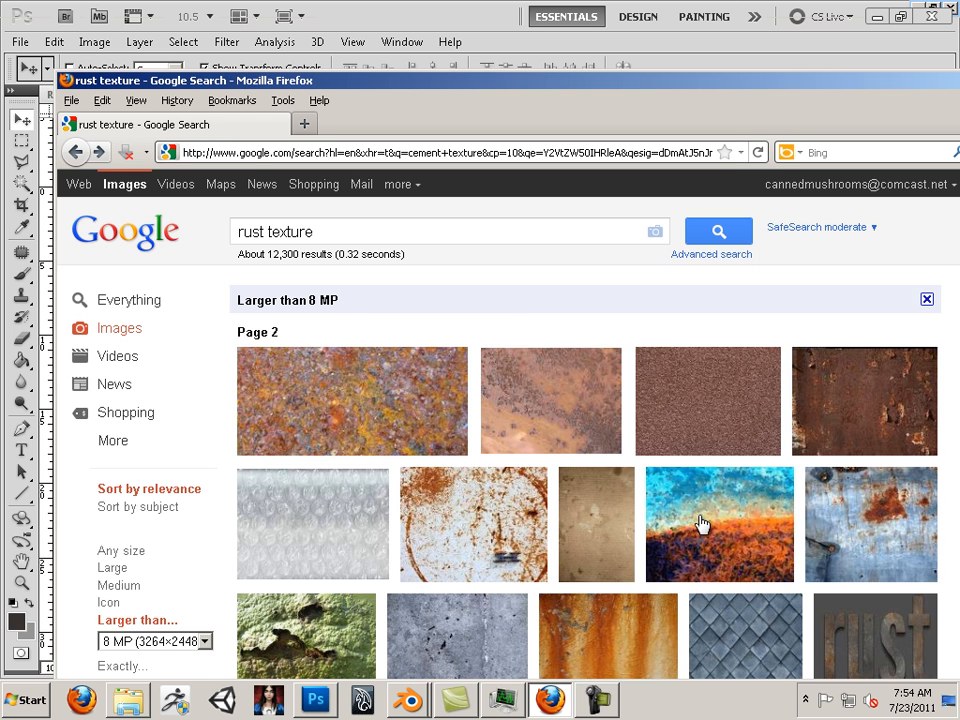
{"action": "scroll", "coordinate": [703, 522], "scroll_direction": "up", "scroll_amount": 1}
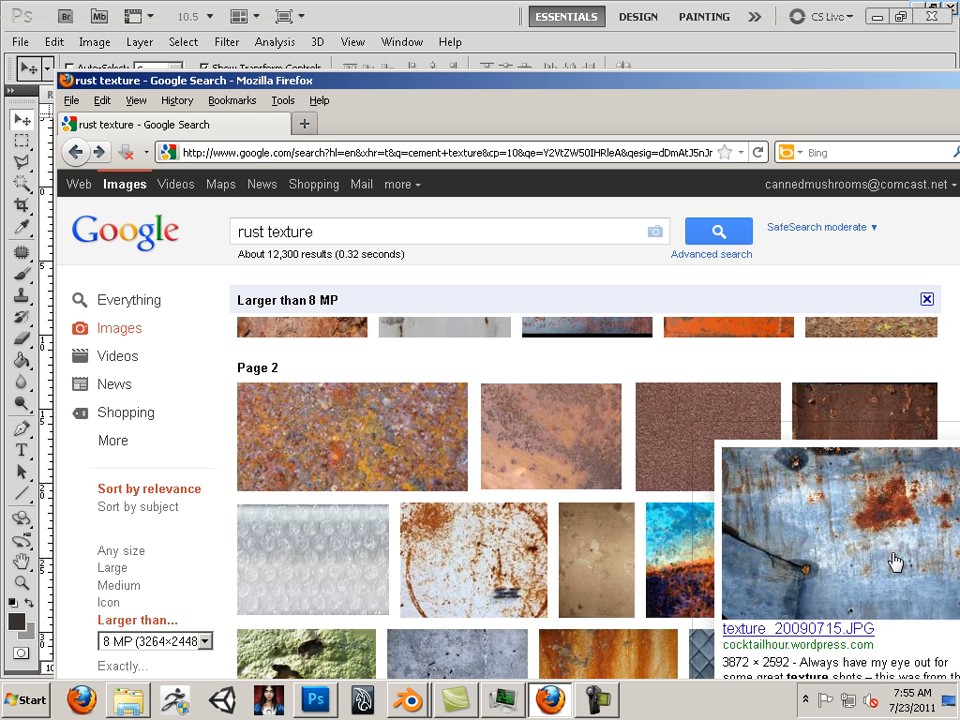
- Preview the rust-stained blue metal photo and the multicoloured rust photo on page 2, returning to the results after each
{"action": "left_click", "coordinate": [895, 563]}
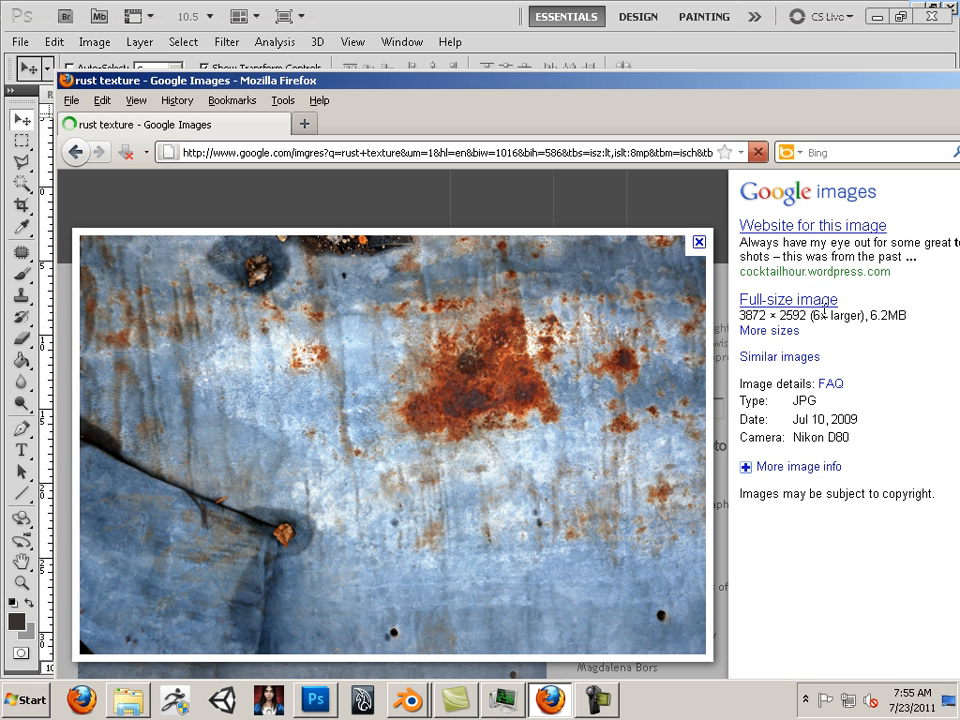
{"action": "left_click", "coordinate": [75, 153]}
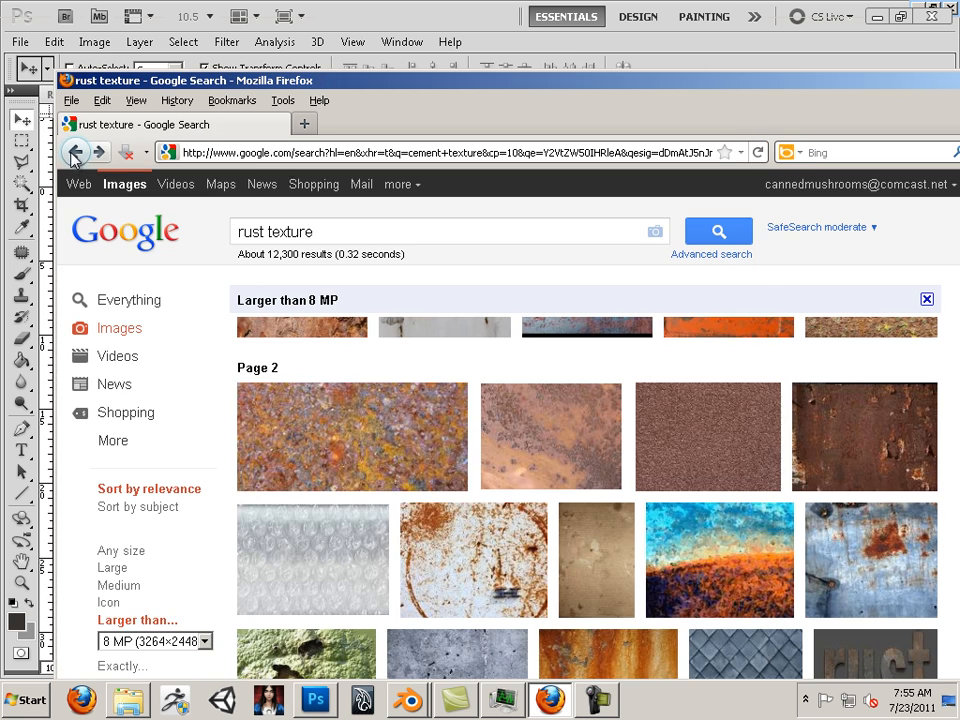
{"action": "left_click", "coordinate": [362, 452]}
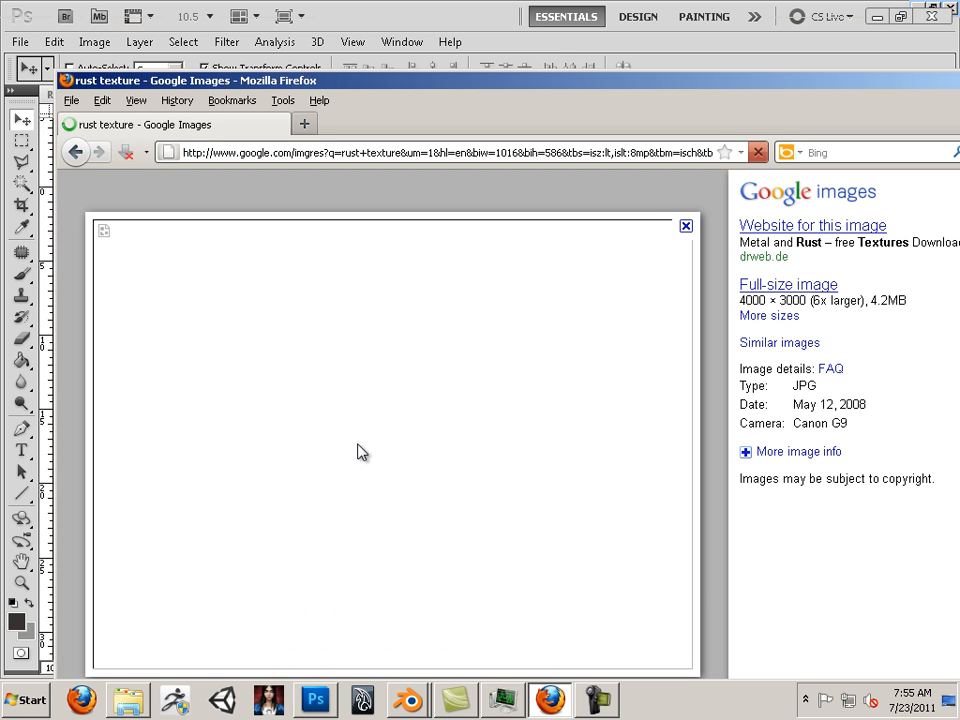
{"action": "left_click", "coordinate": [76, 153]}
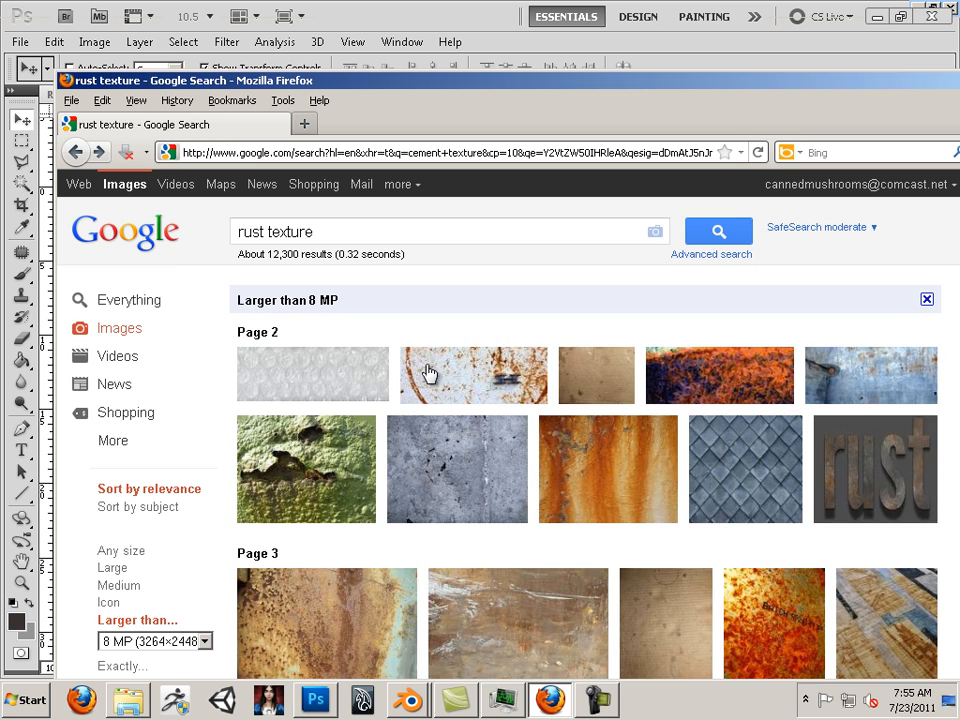
- Open the full-size Rust+Peeling Paint Texture 05 image from the page 4 results and copy it
{"action": "scroll", "coordinate": [427, 373], "scroll_direction": "down", "scroll_amount": 10}
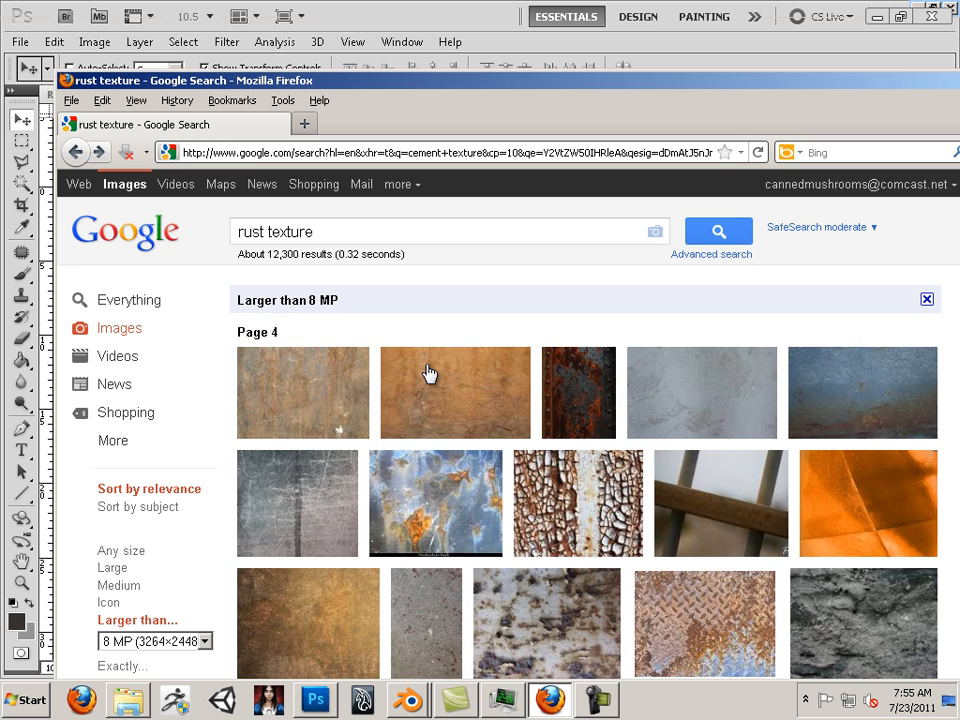
{"action": "left_click", "coordinate": [461, 488]}
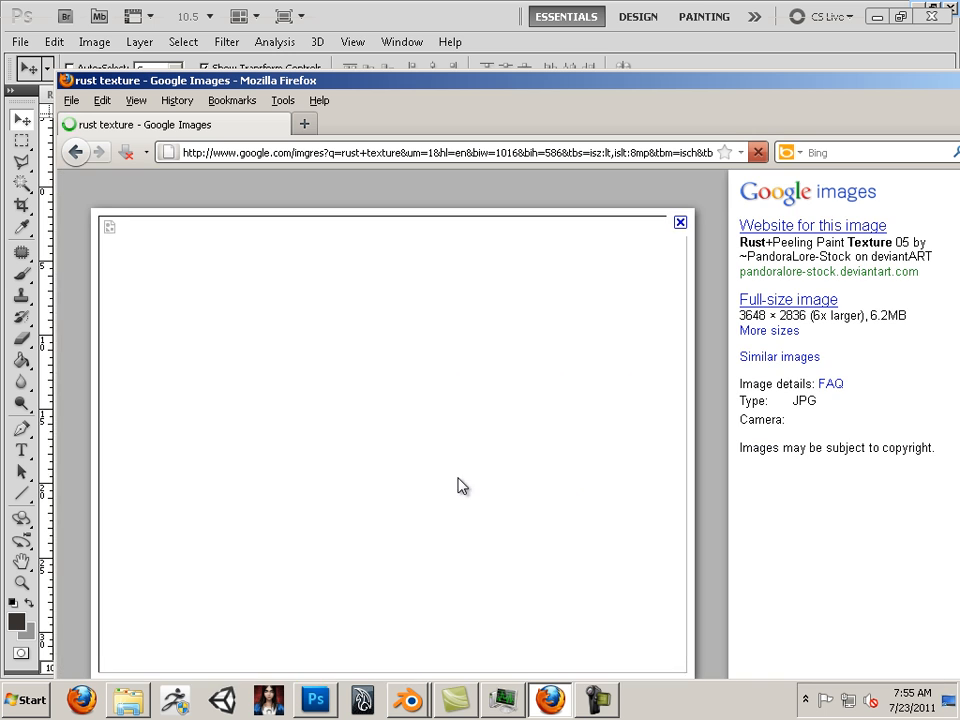
{"action": "left_click", "coordinate": [773, 302]}
{"action": "left_click", "coordinate": [546, 352]}
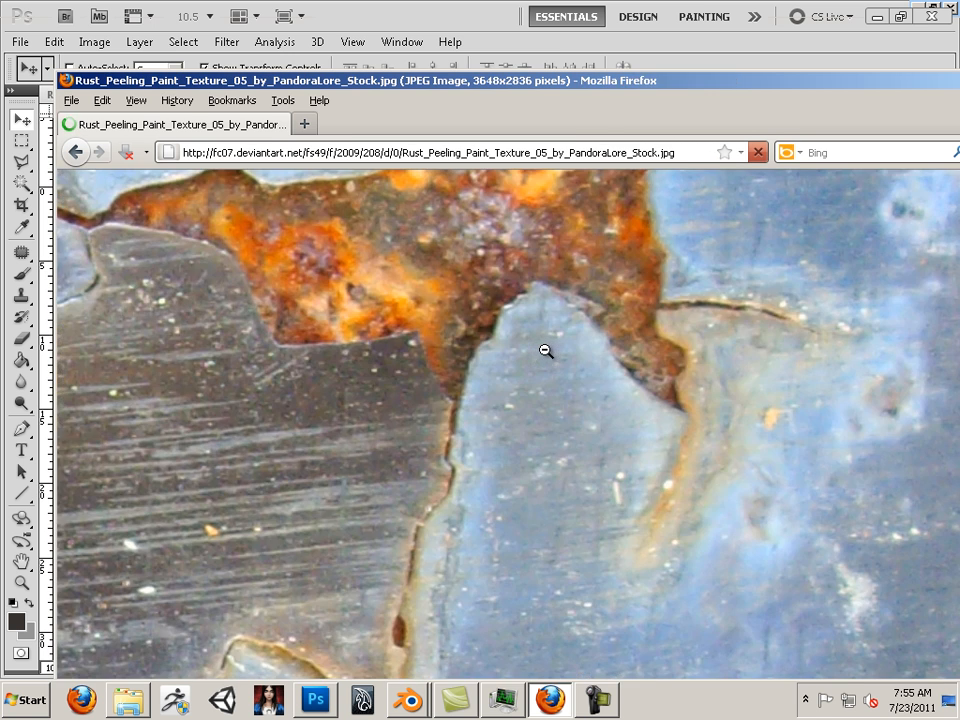
{"action": "right_click", "coordinate": [544, 351]}
{"action": "left_click", "coordinate": [576, 381]}
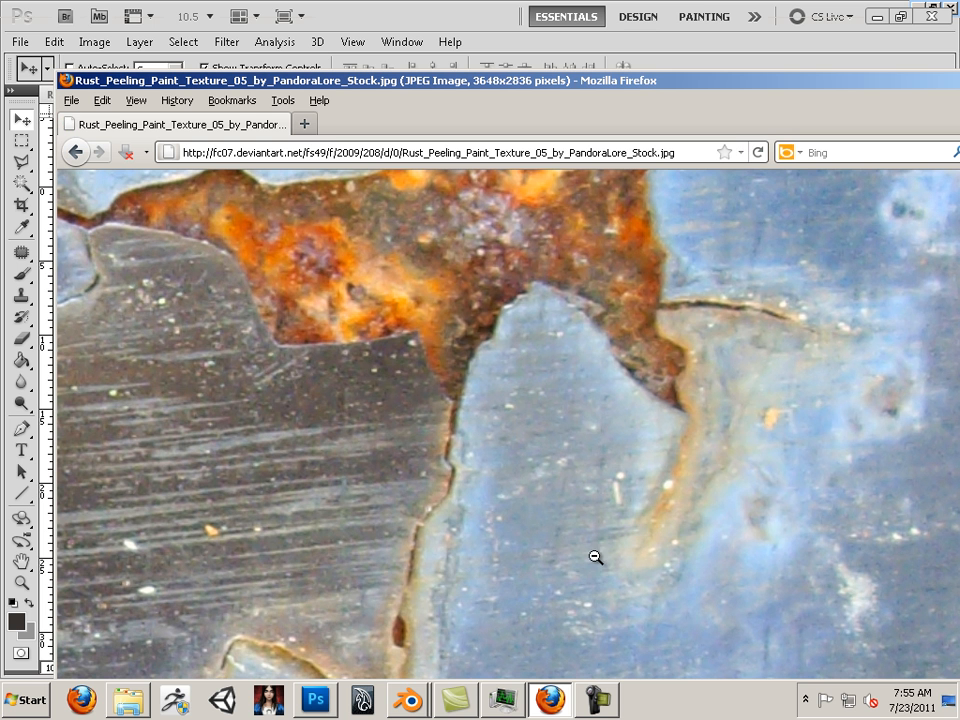
- Switch to Photoshop, paste the rust photo above Layer 11, and scale it to 134.76% width and 190.60% height to cover the texture map
{"action": "left_click", "coordinate": [328, 706]}
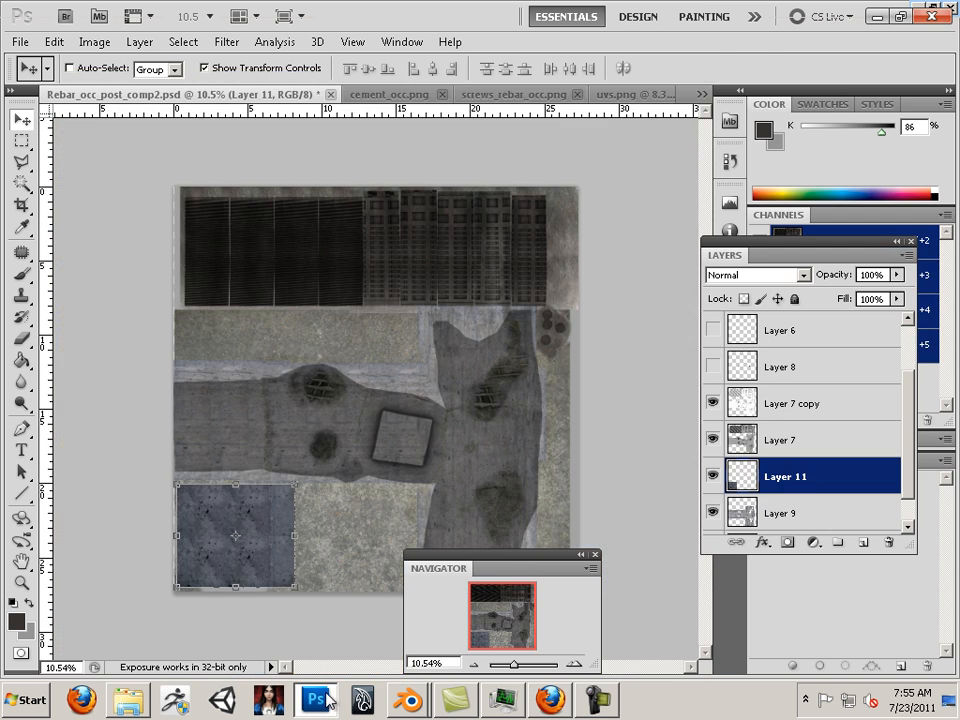
{"action": "left_click", "coordinate": [47, 41]}
{"action": "left_click", "coordinate": [94, 188]}
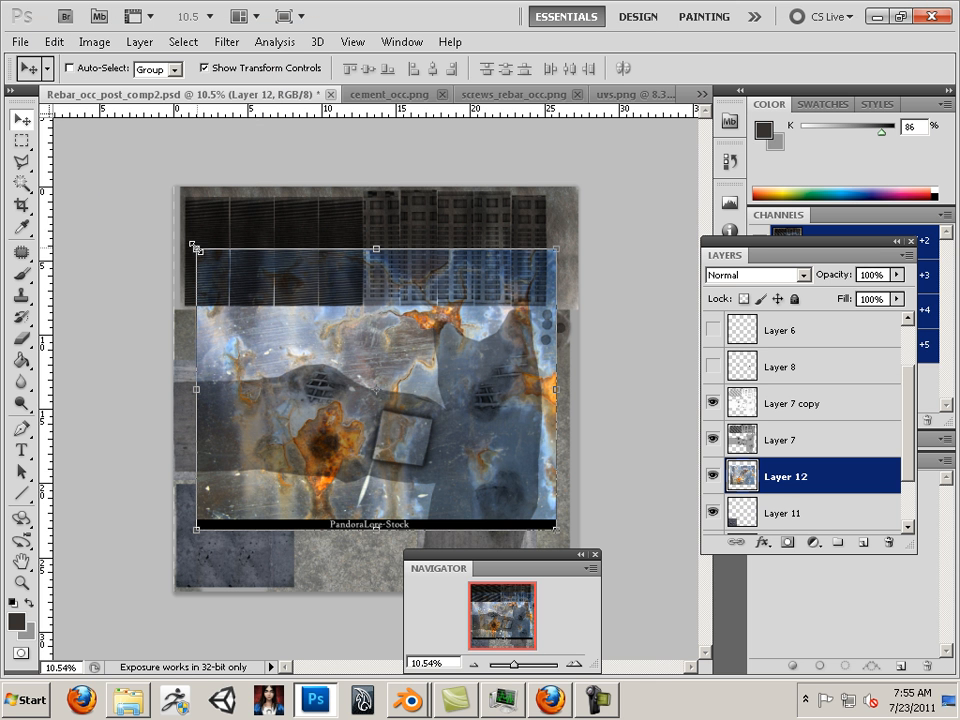
{"action": "left_click_drag", "start_coordinate": [195, 247], "coordinate": [147, 138]}
{"action": "left_click_drag", "start_coordinate": [556, 523], "coordinate": [633, 678]}
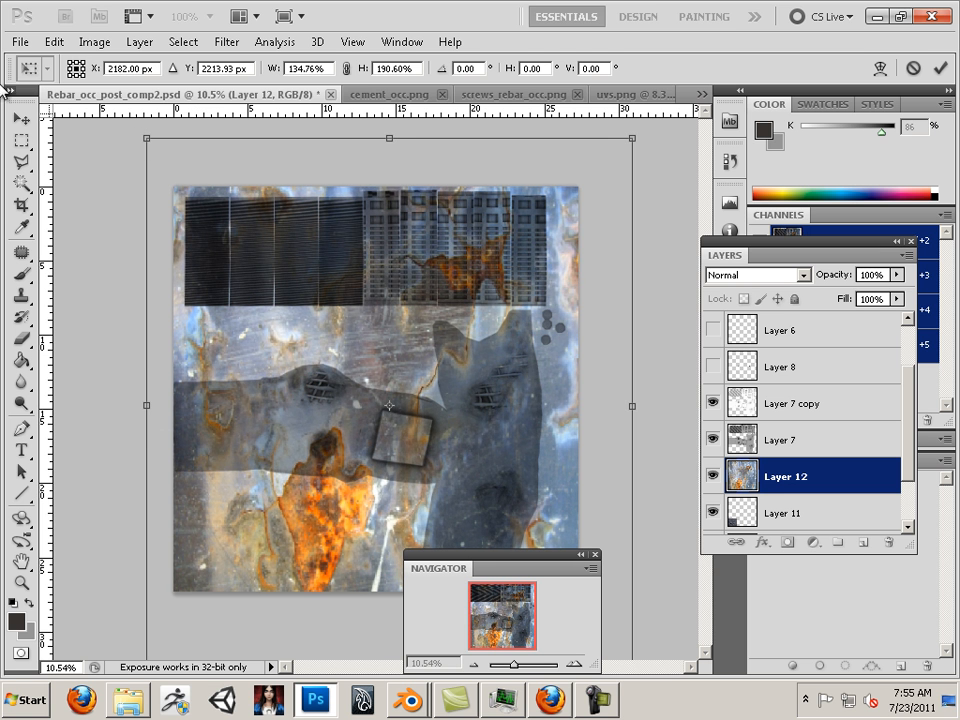
{"action": "left_click", "coordinate": [30, 119]}
{"action": "left_click", "coordinate": [392, 272]}
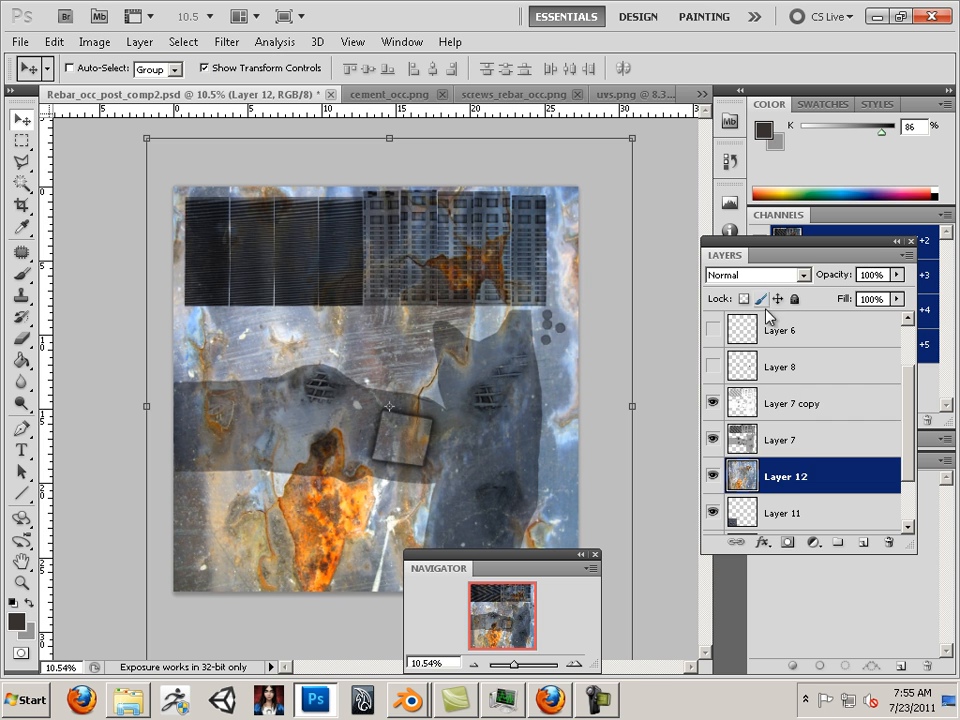
- Move Layer 12 above Layer 7 copy and try its blend modes from Linear Light through Luminosity
{"action": "left_click_drag", "start_coordinate": [769, 476], "coordinate": [793, 396]}
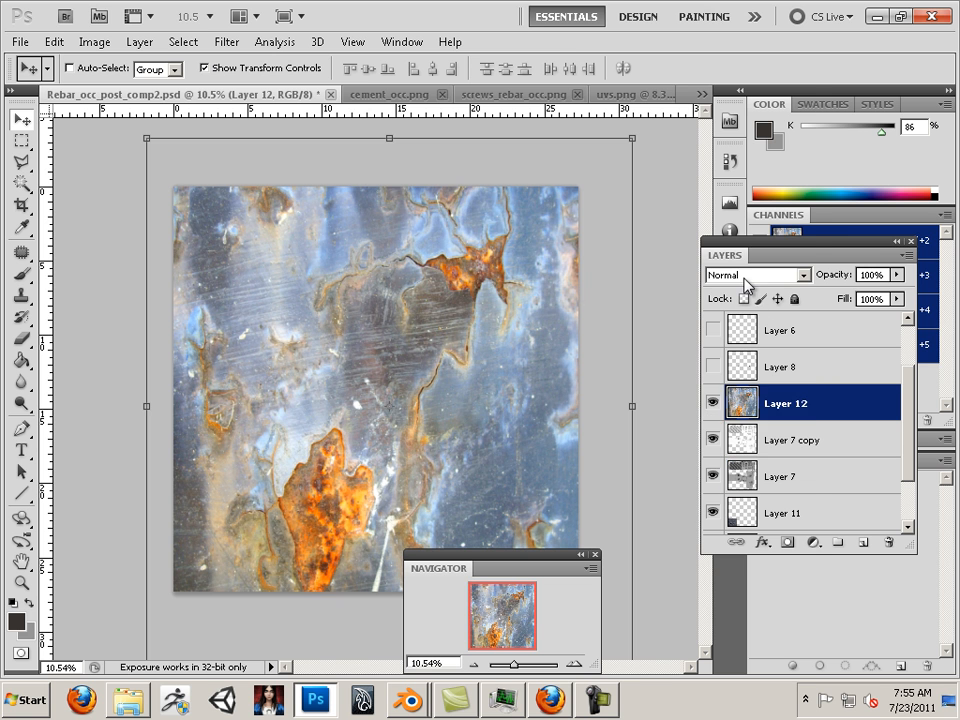
{"action": "left_click", "coordinate": [752, 275]}
{"action": "left_click", "coordinate": [745, 279]}
{"action": "key", "text": "Down"}
{"action": "key", "text": "Down"}
{"action": "key", "text": "Down"}
{"action": "key", "text": "Down"}
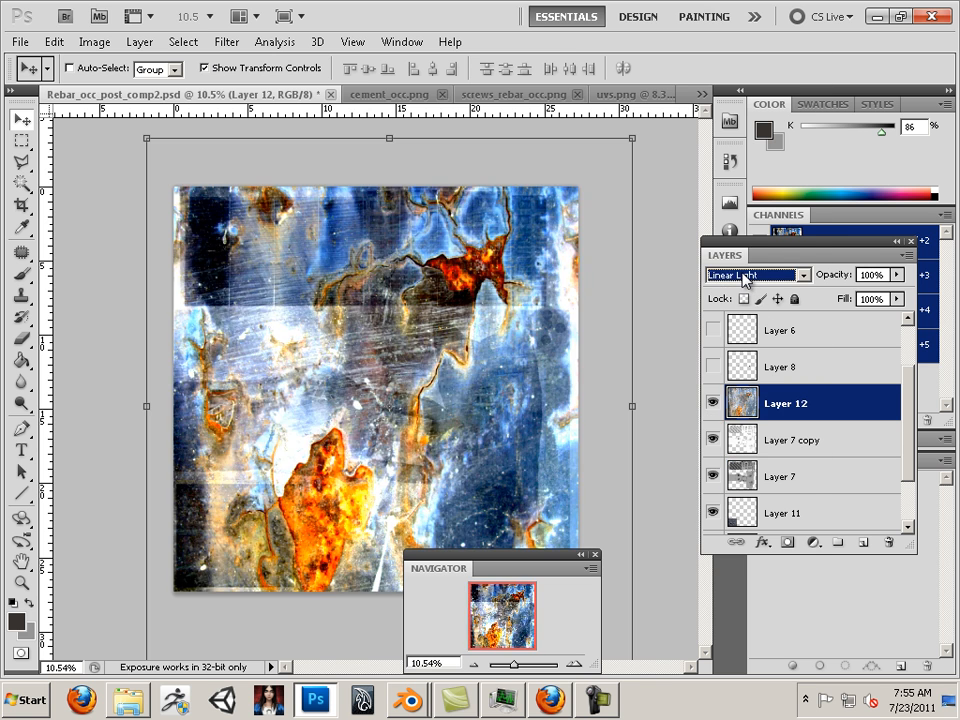
{"action": "key", "text": "Down"}
{"action": "key", "text": "Down"}
{"action": "key", "text": "Down"}
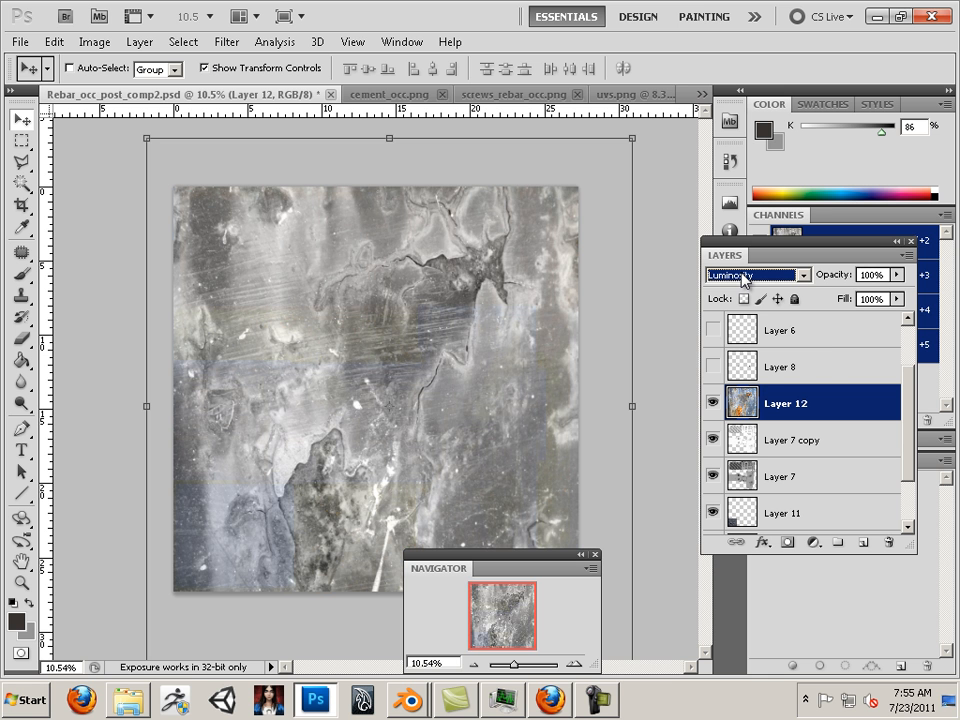
- Set Layer 12's blend mode to Soft Light and reduce its opacity to 42%
{"action": "key", "text": "Up"}
{"action": "key", "text": "Up"}
{"action": "key", "text": "Up"}
{"action": "key", "text": "Up"}
{"action": "key", "text": "Up"}
{"action": "key", "text": "Up"}
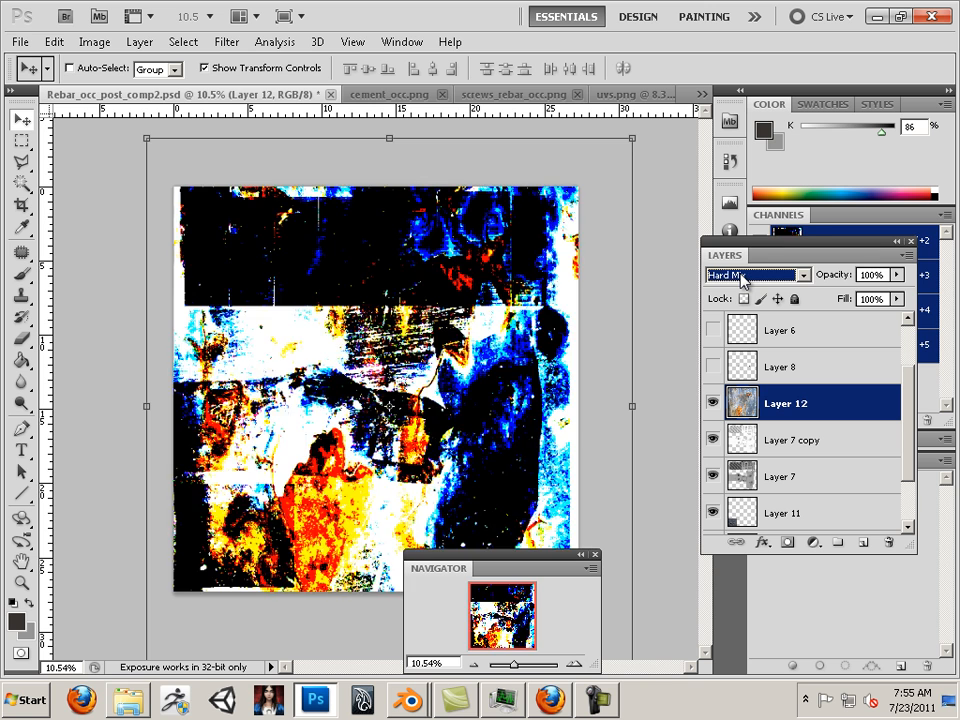
{"action": "key", "text": "Up"}
{"action": "key", "text": "Up"}
{"action": "key", "text": "Up"}
{"action": "key", "text": "Up"}
{"action": "key", "text": "Up"}
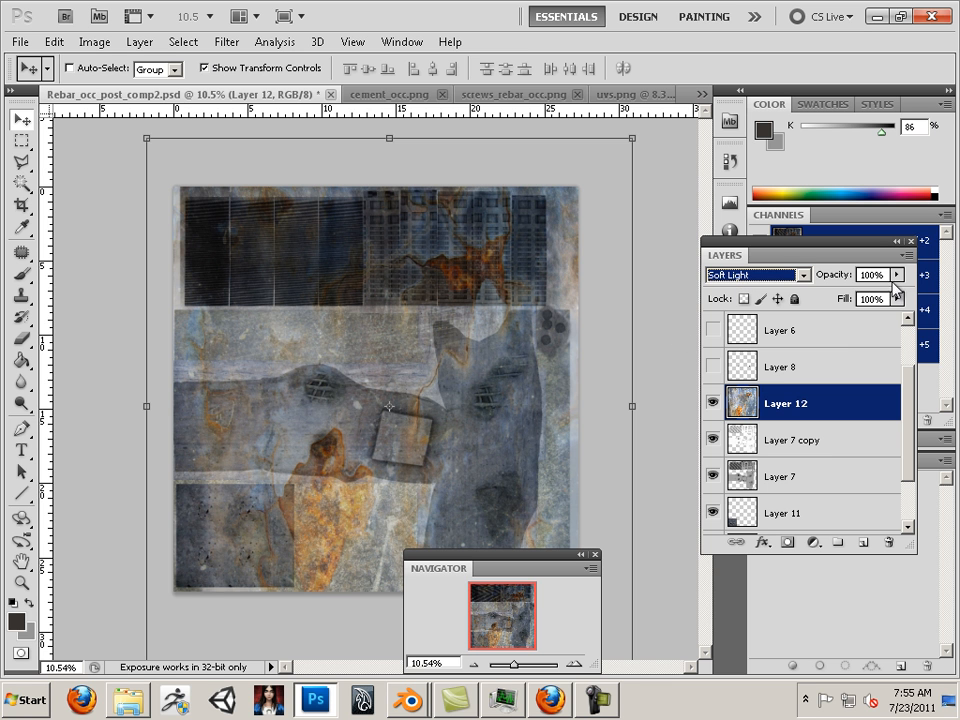
{"action": "left_click", "coordinate": [898, 274]}
{"action": "left_click_drag", "start_coordinate": [895, 292], "coordinate": [817, 304]}
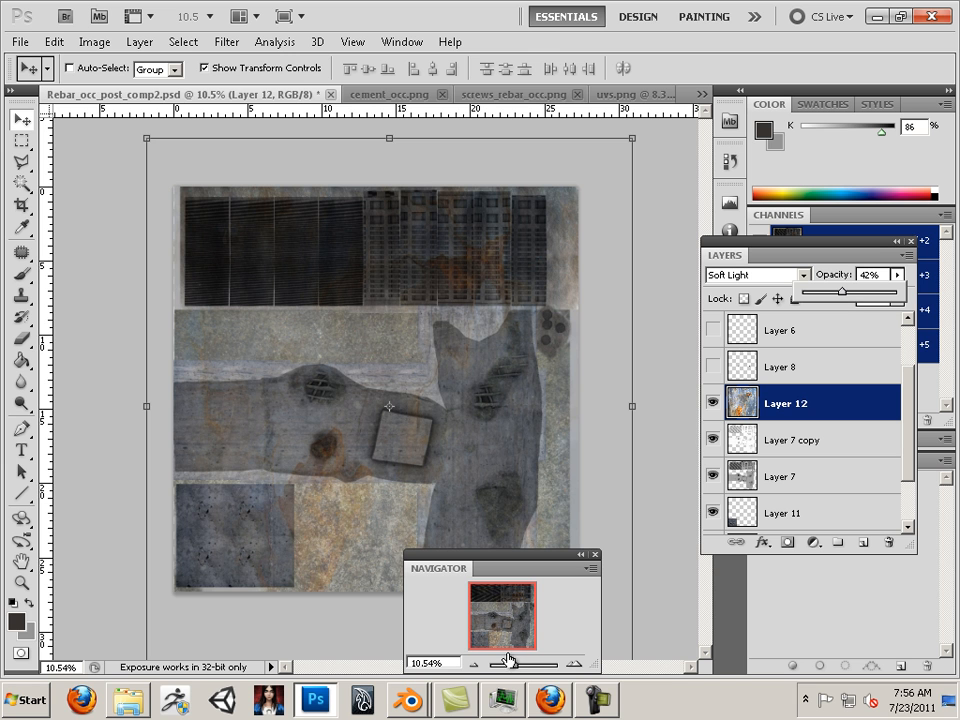
- Examine the rust overlay up close on the grid panels, around the rebar holes and along the concrete wall
{"action": "left_click_drag", "start_coordinate": [512, 663], "coordinate": [536, 664]}
{"action": "left_click_drag", "start_coordinate": [504, 617], "coordinate": [514, 582]}
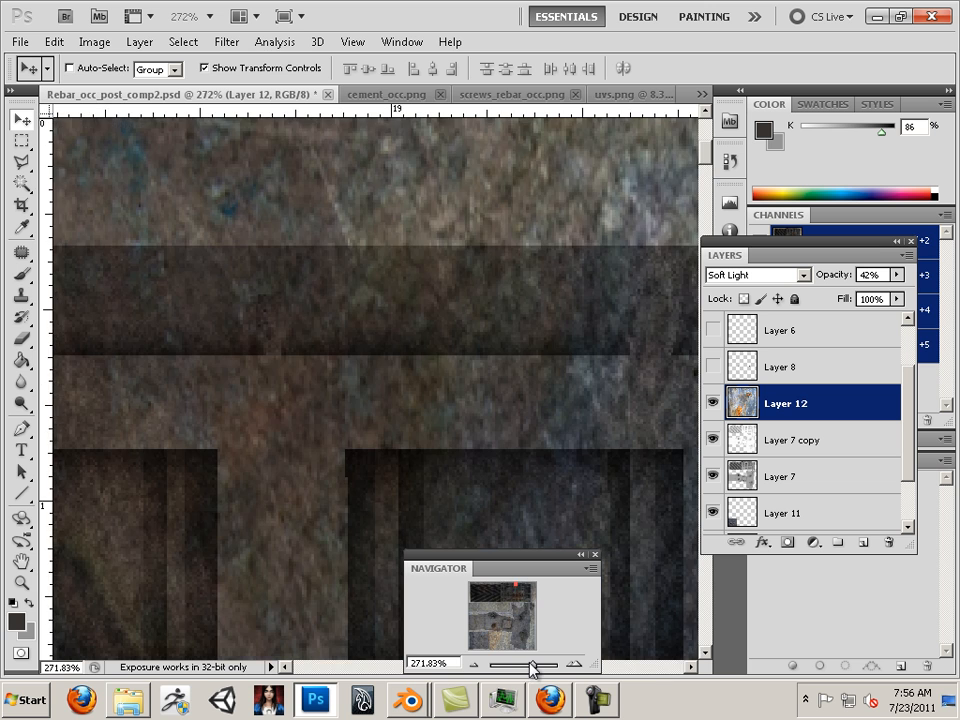
{"action": "left_click_drag", "start_coordinate": [533, 670], "coordinate": [520, 645]}
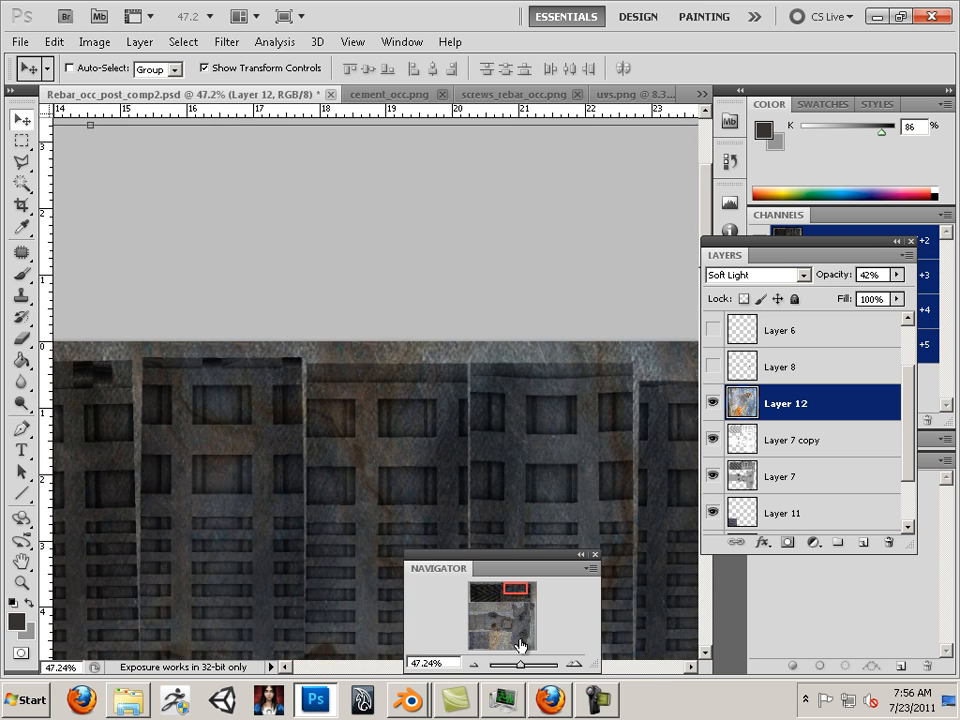
{"action": "scroll", "coordinate": [494, 589], "scroll_direction": "down", "scroll_amount": 10}
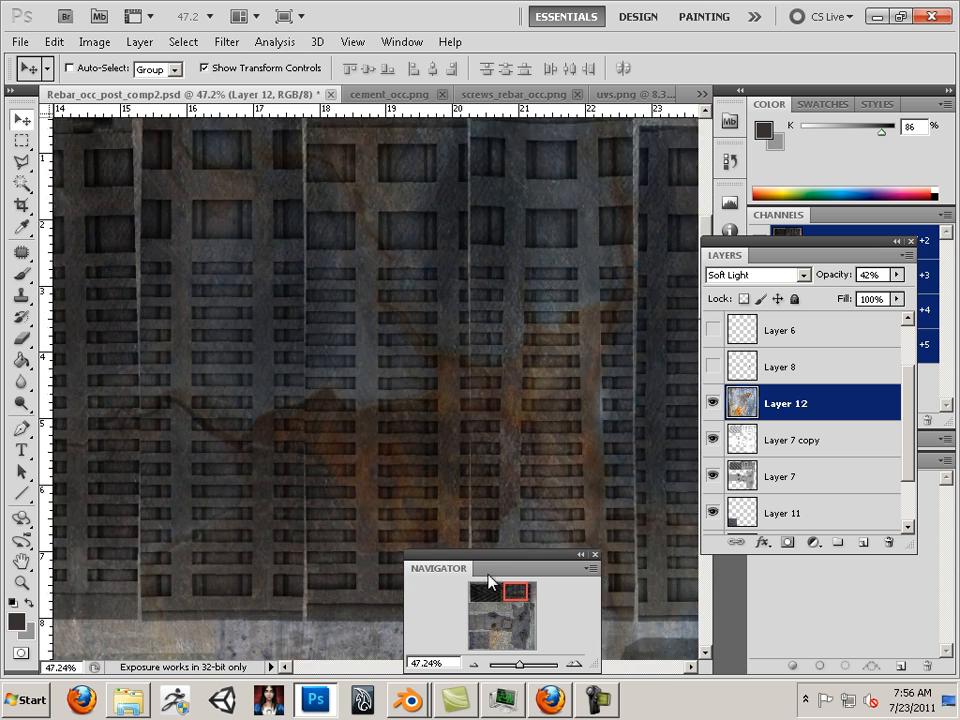
{"action": "scroll", "coordinate": [485, 573], "scroll_direction": "down", "scroll_amount": 9}
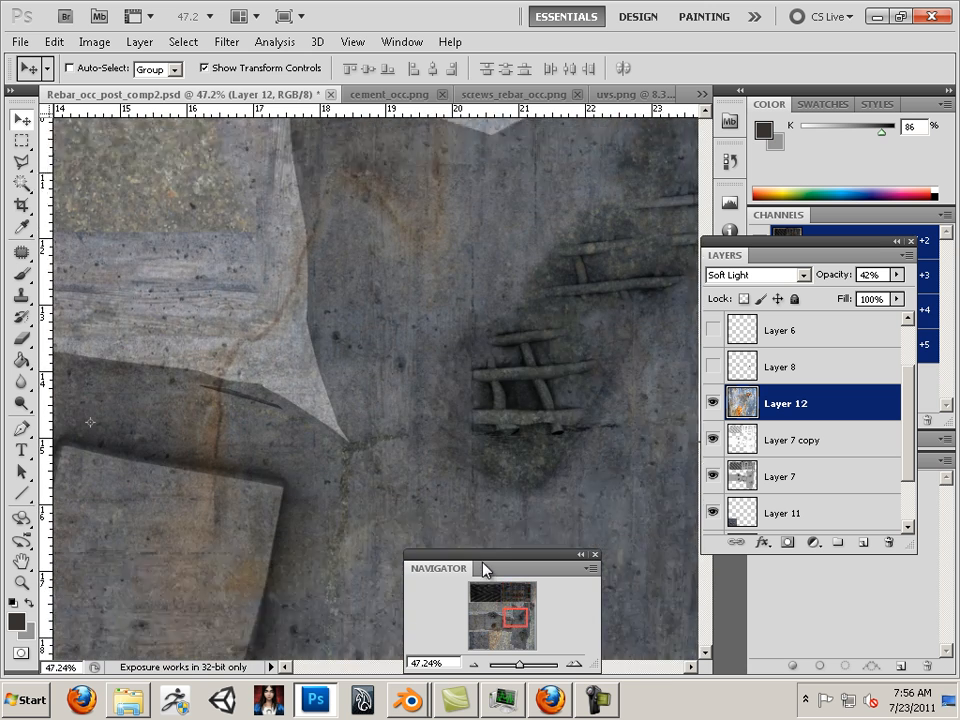
{"action": "left_click_drag", "start_coordinate": [515, 616], "coordinate": [456, 621]}
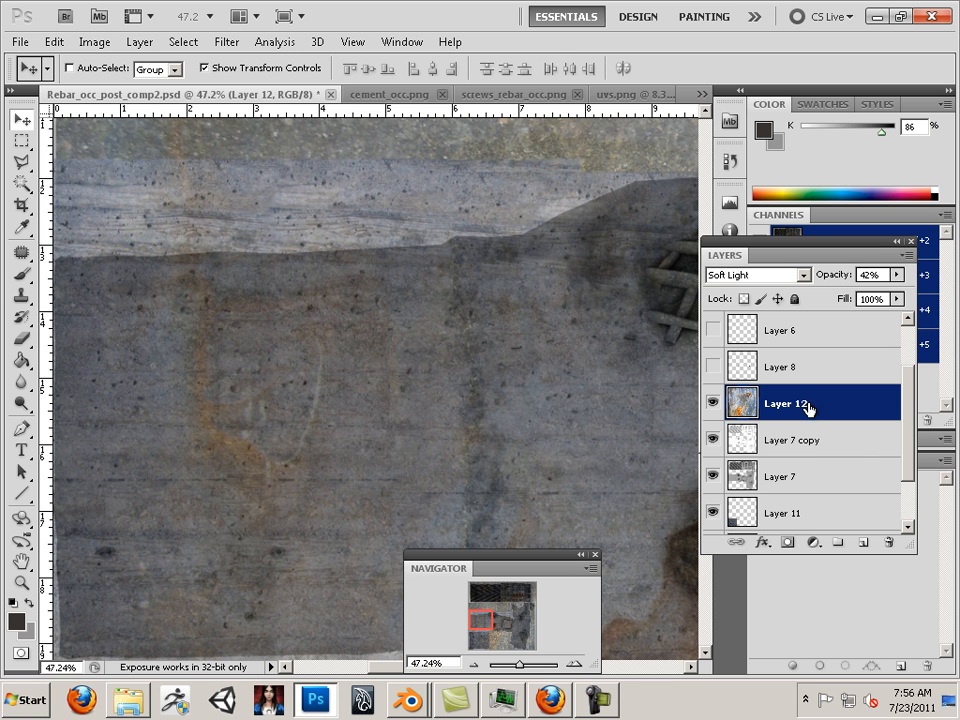
- Set the Eraser to size 70 and erase Layer 12 along the top edge of the large rebar-hole wall section below the grids
{"action": "key", "text": "e"}
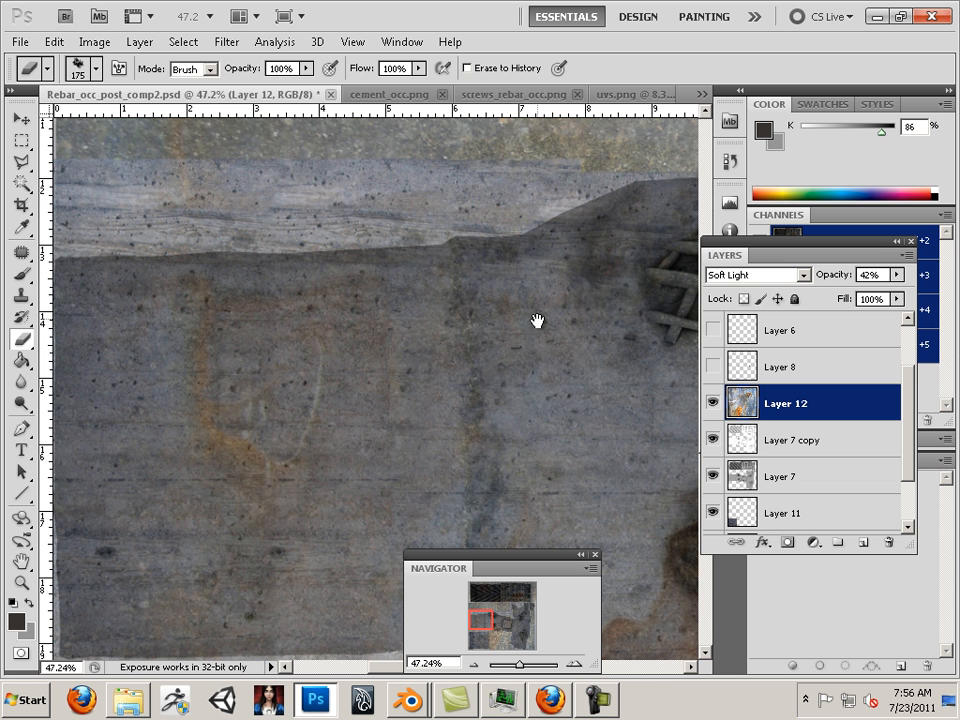
{"action": "left_click_drag", "start_coordinate": [536, 321], "coordinate": [208, 403]}
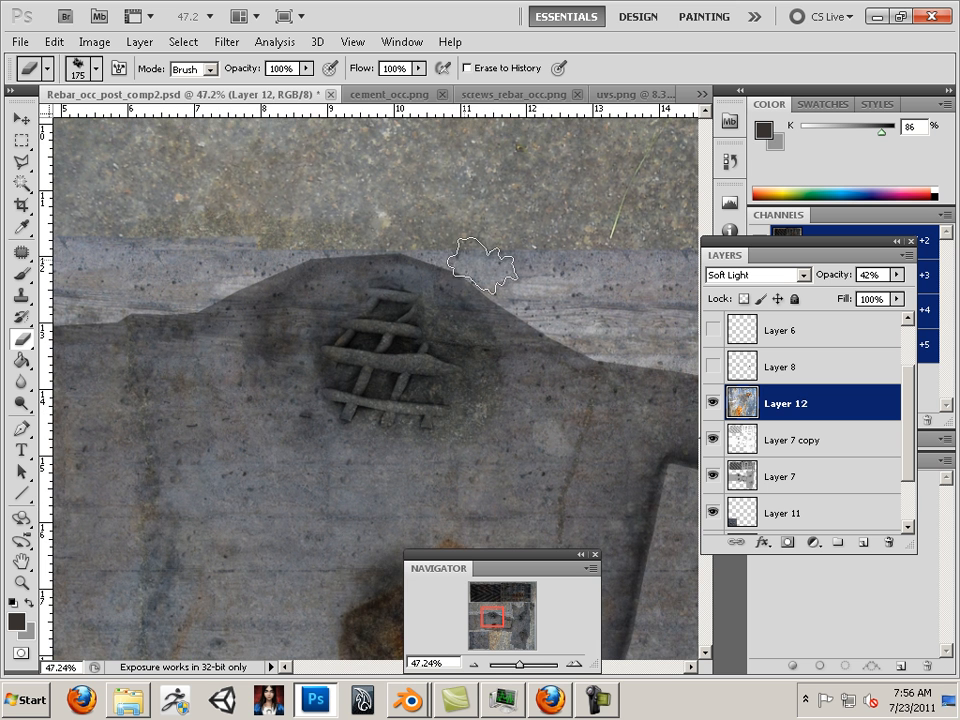
{"action": "left_click_drag", "start_coordinate": [600, 370], "coordinate": [283, 342]}
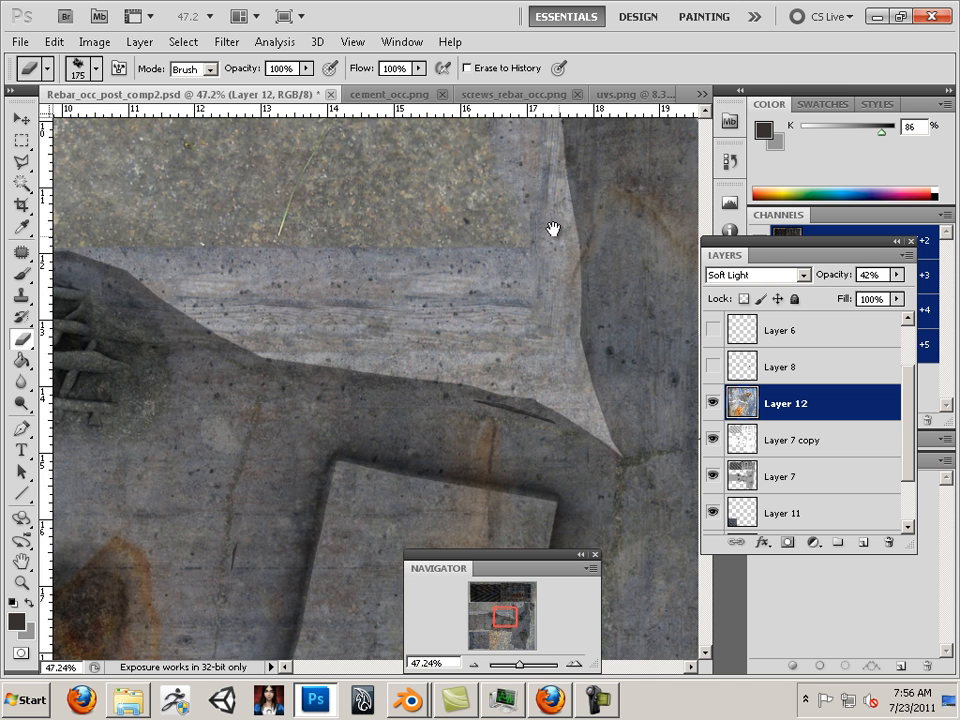
{"action": "left_click_drag", "start_coordinate": [553, 229], "coordinate": [504, 375]}
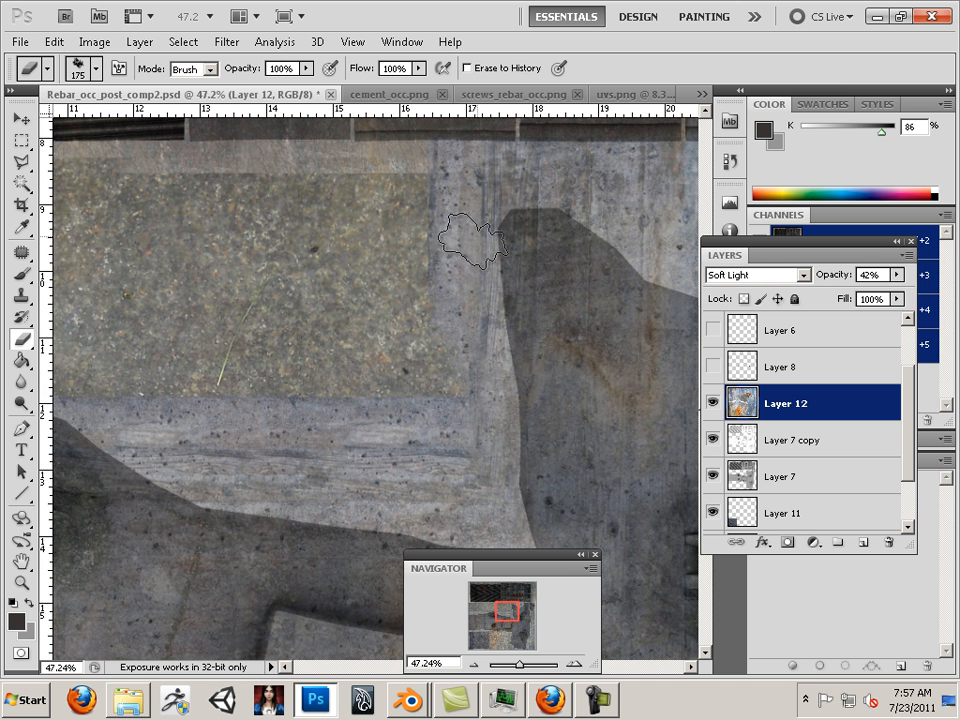
{"action": "mouse_move", "coordinate": [643, 268]}
{"action": "left_mouse_down"}
{"action": "mouse_move", "coordinate": [389, 313]}
{"action": "mouse_move", "coordinate": [374, 305]}
{"action": "left_mouse_up"}
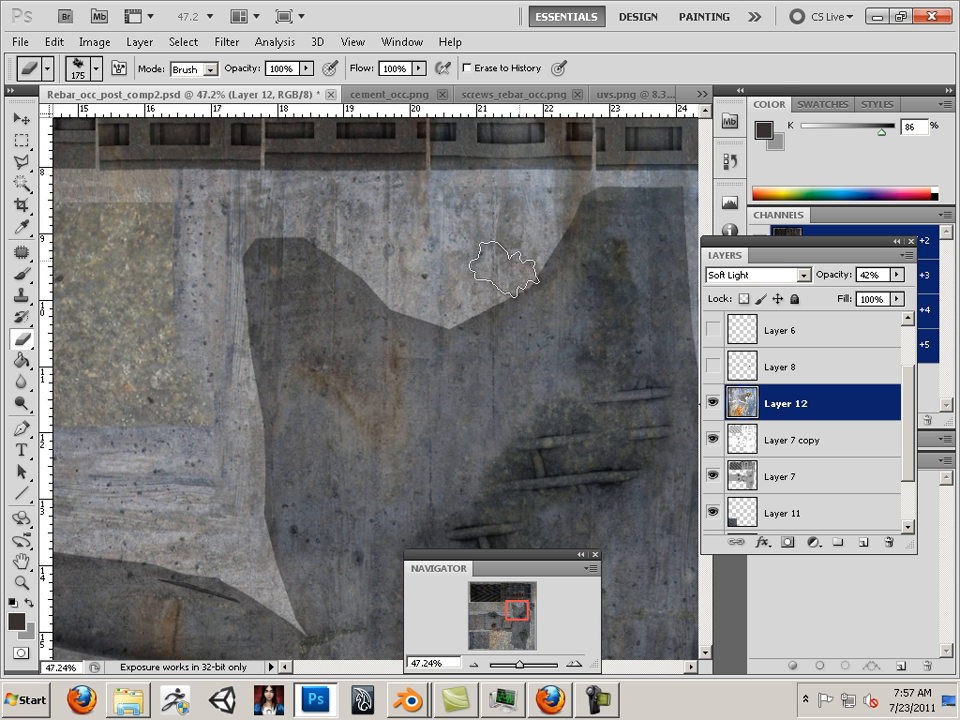
{"action": "key", "text": "bracketleft"}
{"action": "key", "text": "bracketleft"}
{"action": "key", "text": "bracketleft"}
{"action": "key", "text": "bracketleft"}
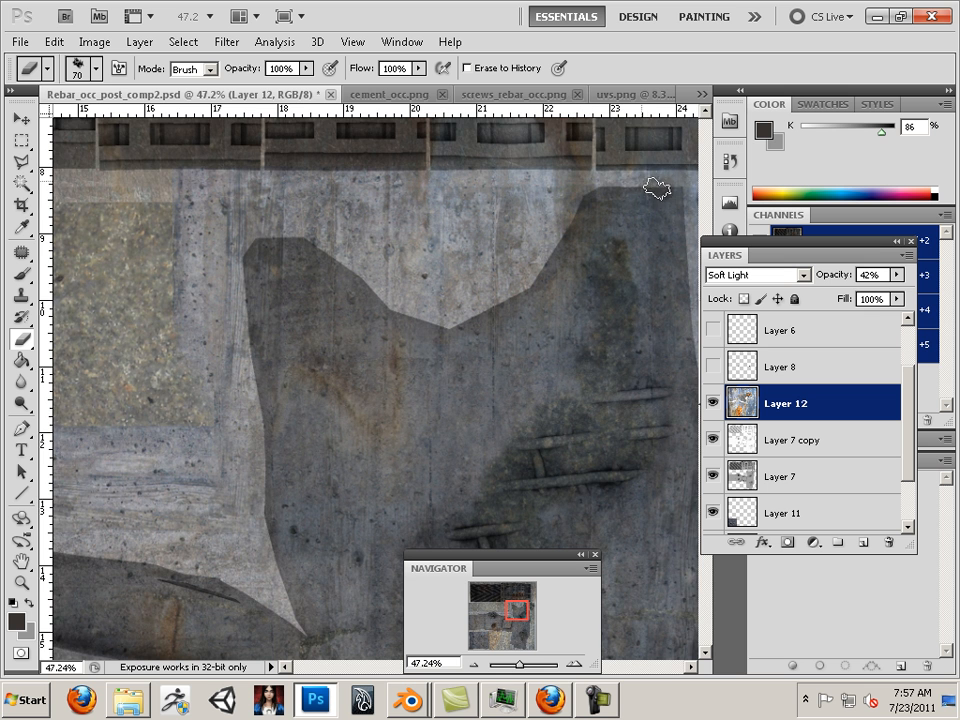
{"action": "mouse_move", "coordinate": [627, 250]}
{"action": "left_mouse_down"}
{"action": "mouse_move", "coordinate": [572, 321]}
{"action": "mouse_move", "coordinate": [408, 291]}
{"action": "left_mouse_up"}
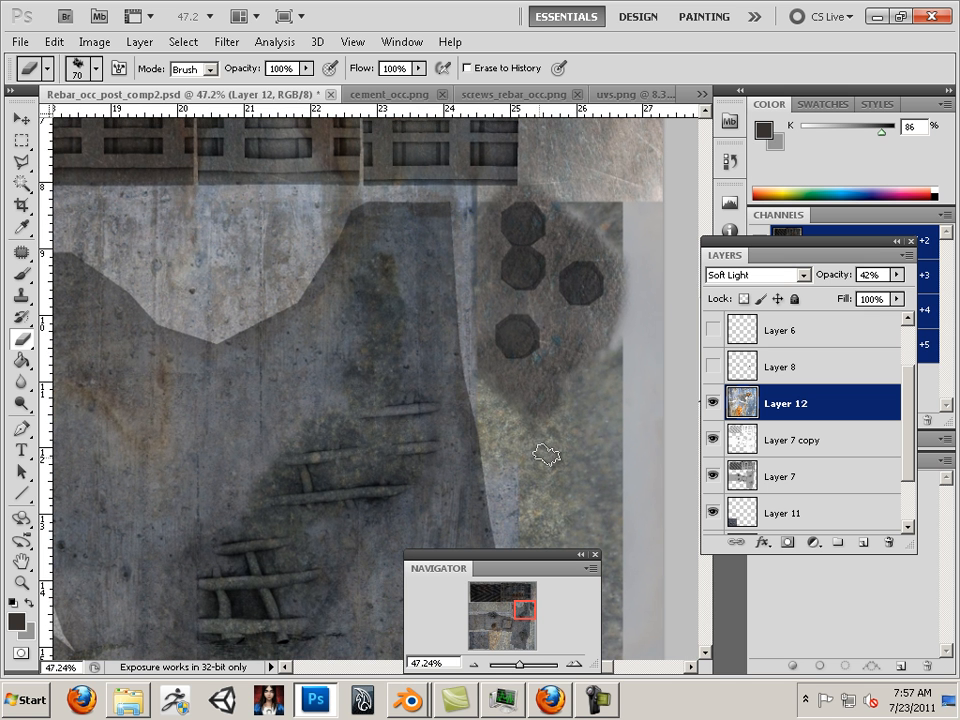
- Erase the rust overlay on Layer 12 down the right side of the rebar-hole wall section to its bottom corner
{"action": "mouse_move", "coordinate": [545, 456]}
{"action": "left_mouse_down"}
{"action": "mouse_move", "coordinate": [501, 433]}
{"action": "mouse_move", "coordinate": [416, 171]}
{"action": "left_mouse_up"}
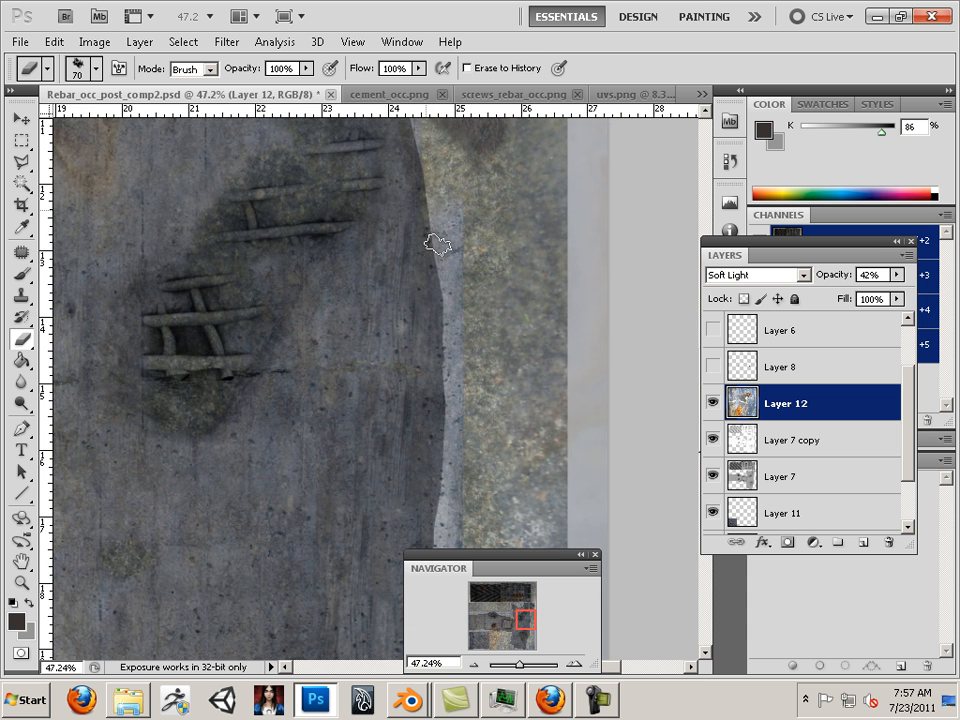
{"action": "left_click_drag", "start_coordinate": [443, 412], "coordinate": [485, 222]}
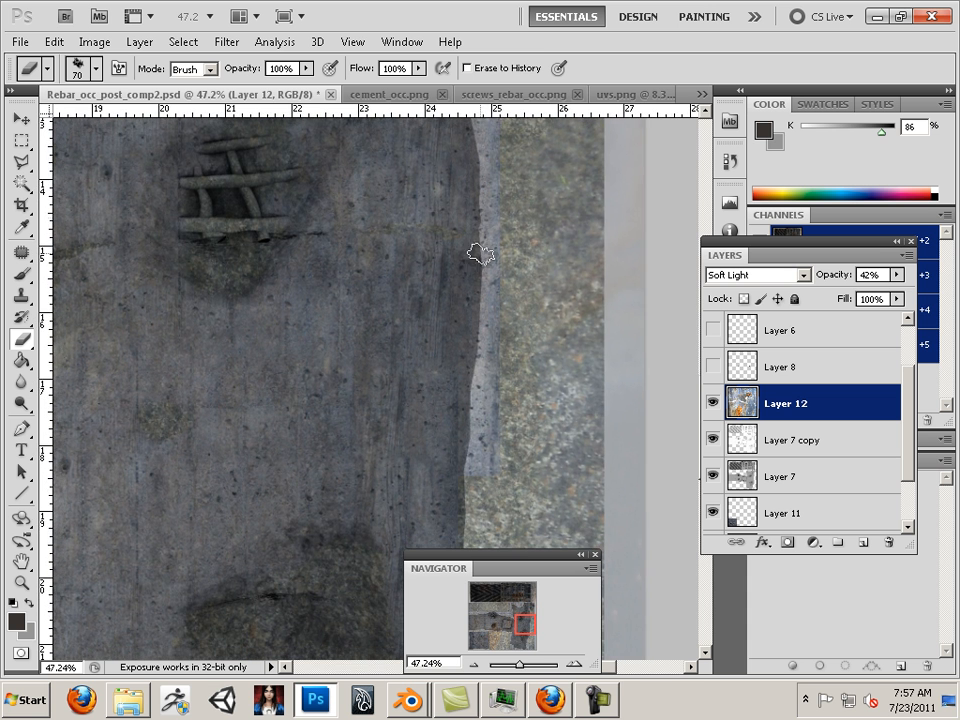
{"action": "left_click_drag", "start_coordinate": [509, 415], "coordinate": [546, 242]}
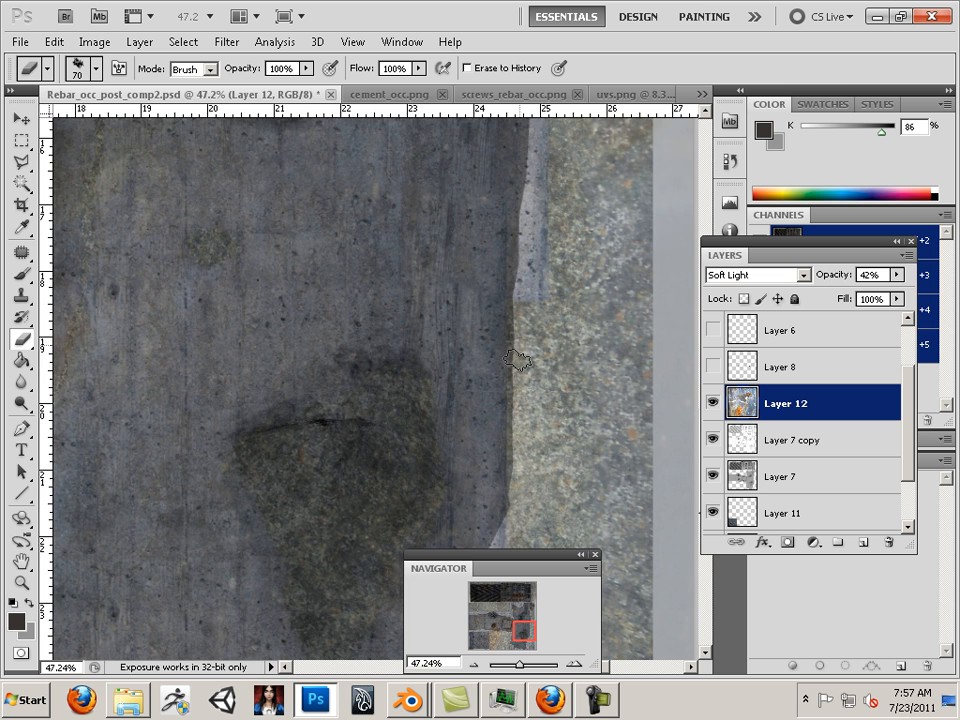
{"action": "left_click_drag", "start_coordinate": [516, 359], "coordinate": [543, 249]}
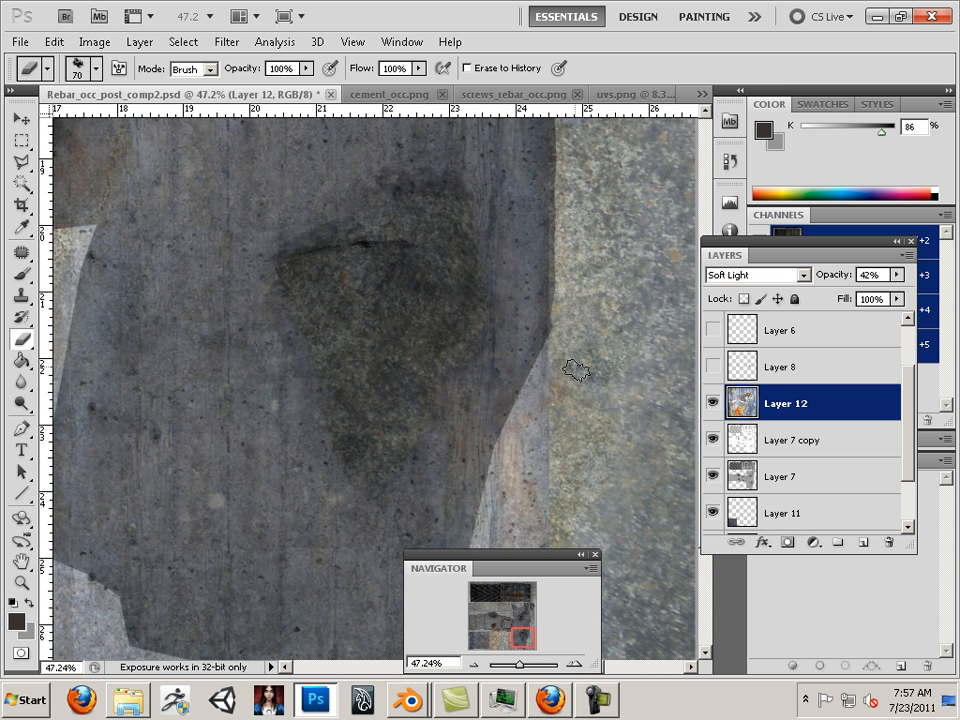
{"action": "left_click_drag", "start_coordinate": [576, 371], "coordinate": [602, 262]}
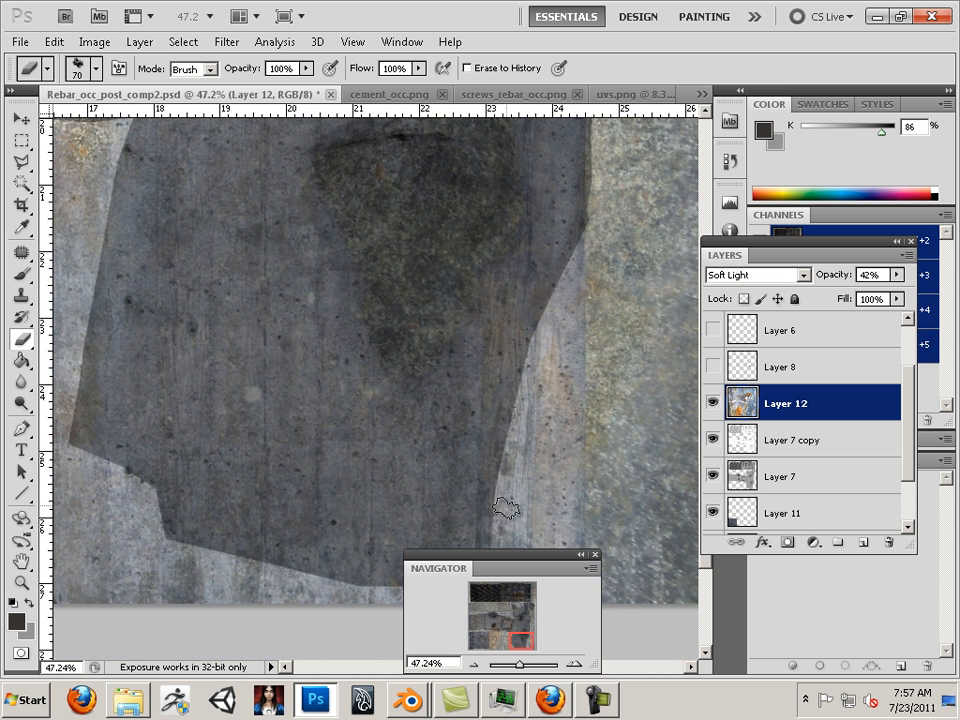
{"action": "left_click_drag", "start_coordinate": [506, 509], "coordinate": [537, 437]}
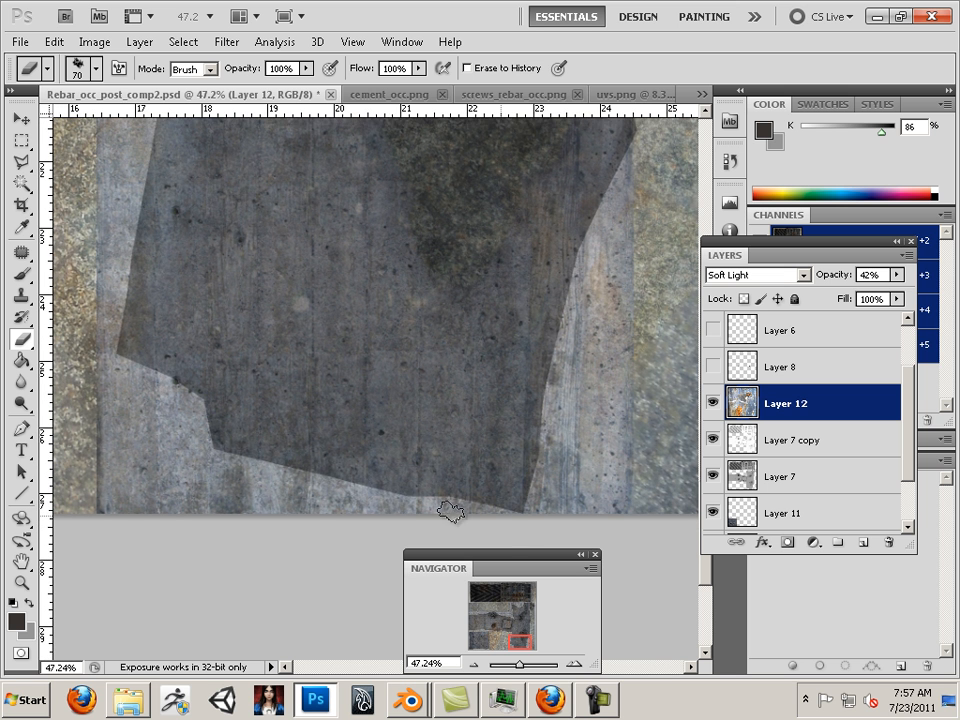
- Erase Layer 12 up the wall section's left side and along the lower edge of the adjoining long wall
{"action": "left_click_drag", "start_coordinate": [167, 342], "coordinate": [320, 488]}
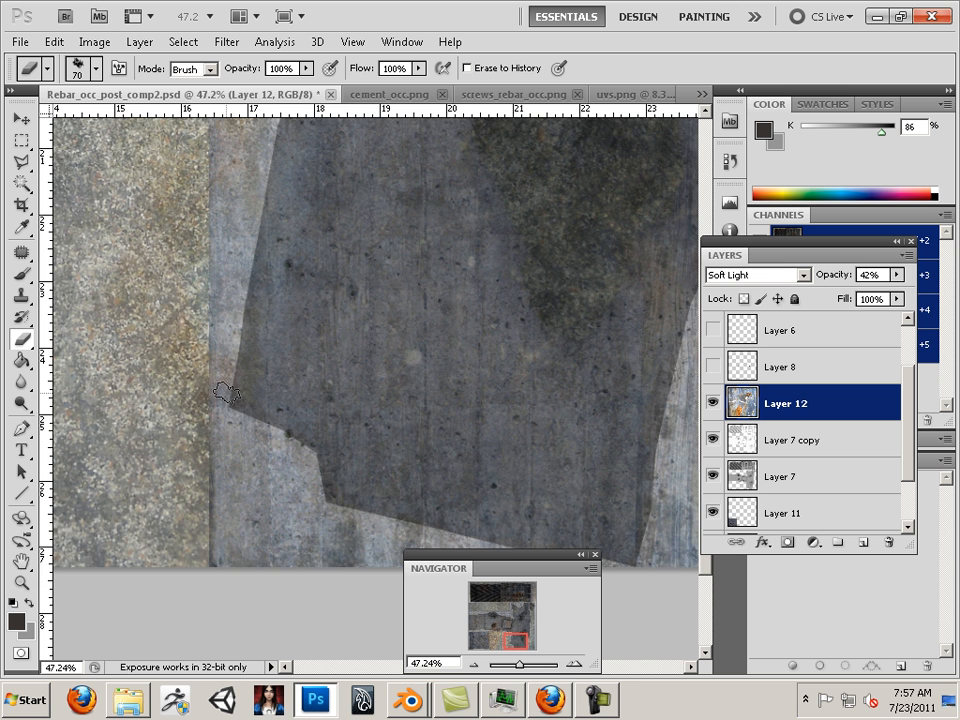
{"action": "left_click_drag", "start_coordinate": [228, 394], "coordinate": [253, 499]}
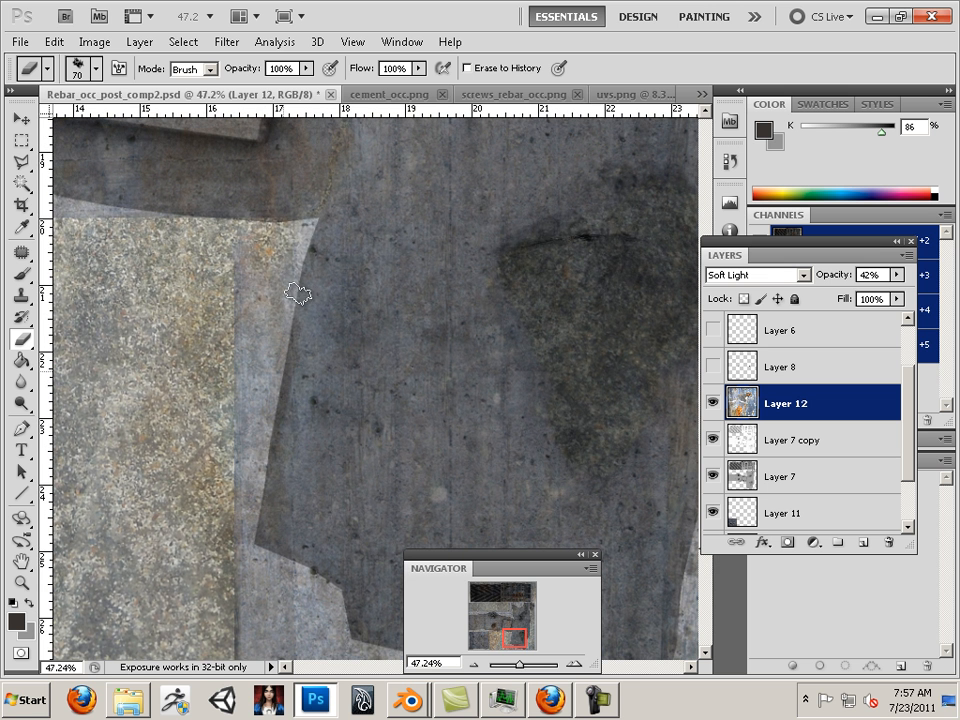
{"action": "left_click_drag", "start_coordinate": [297, 293], "coordinate": [316, 215]}
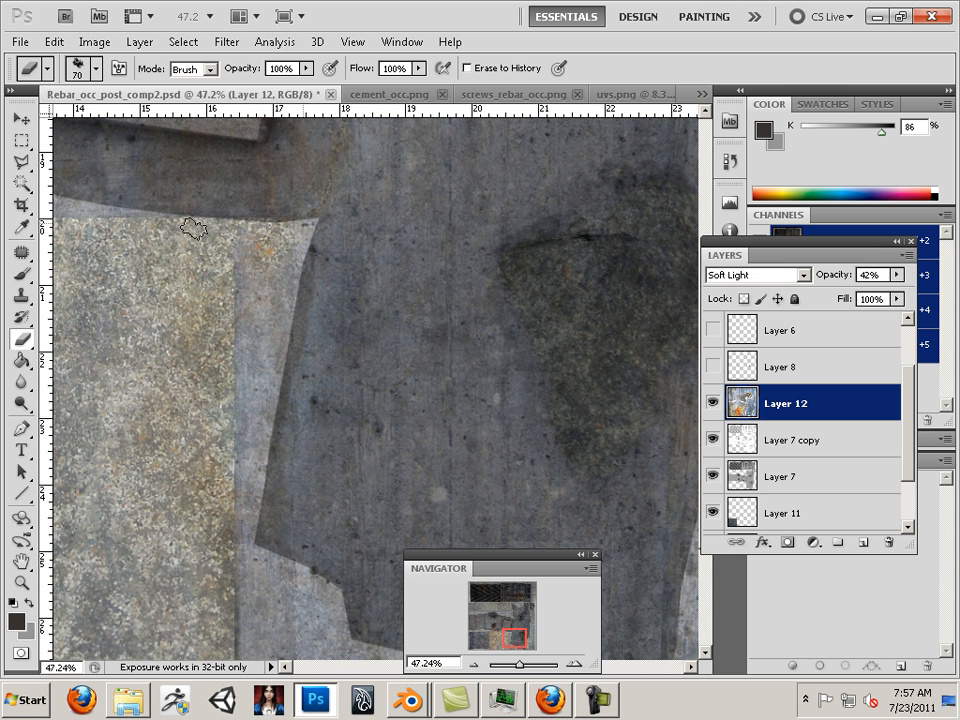
{"action": "left_click_drag", "start_coordinate": [189, 225], "coordinate": [453, 370]}
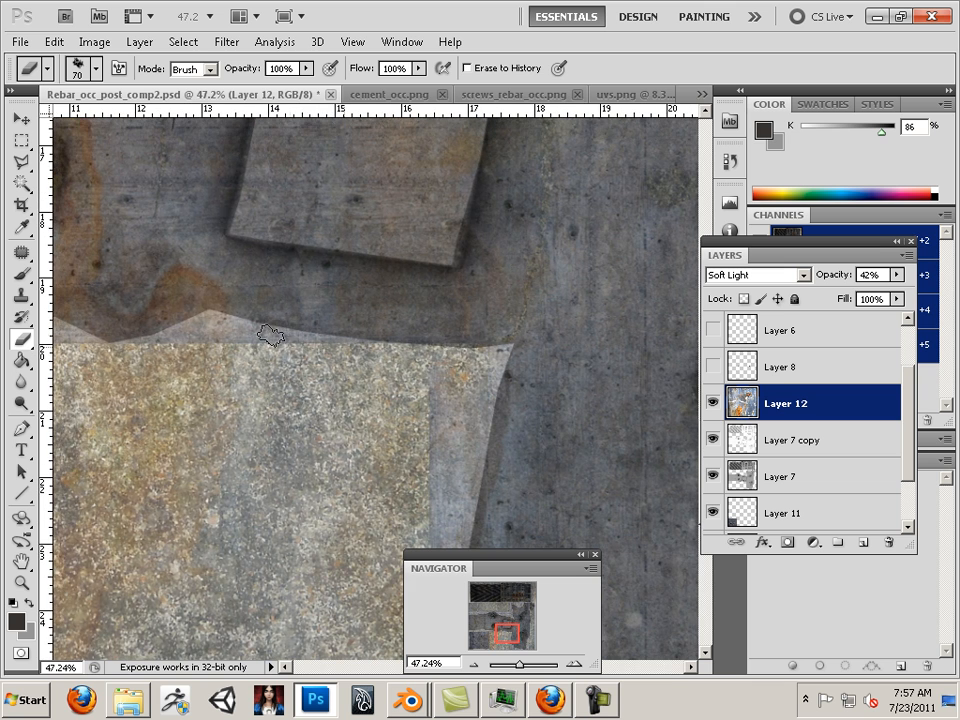
{"action": "left_click_drag", "start_coordinate": [138, 333], "coordinate": [414, 437]}
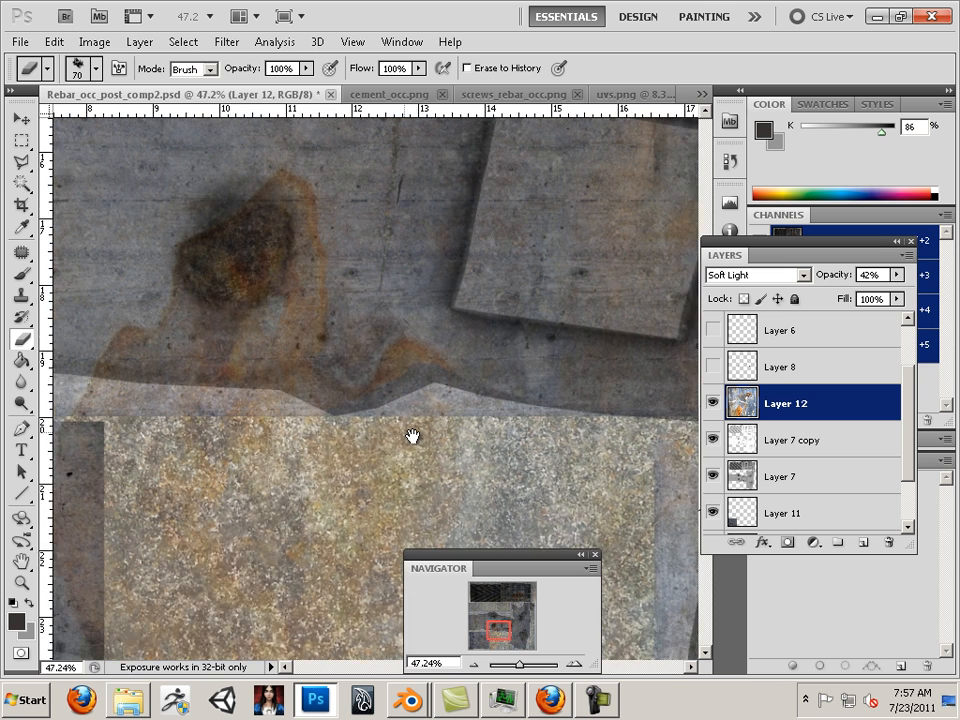
{"action": "left_click_drag", "start_coordinate": [154, 380], "coordinate": [97, 379]}
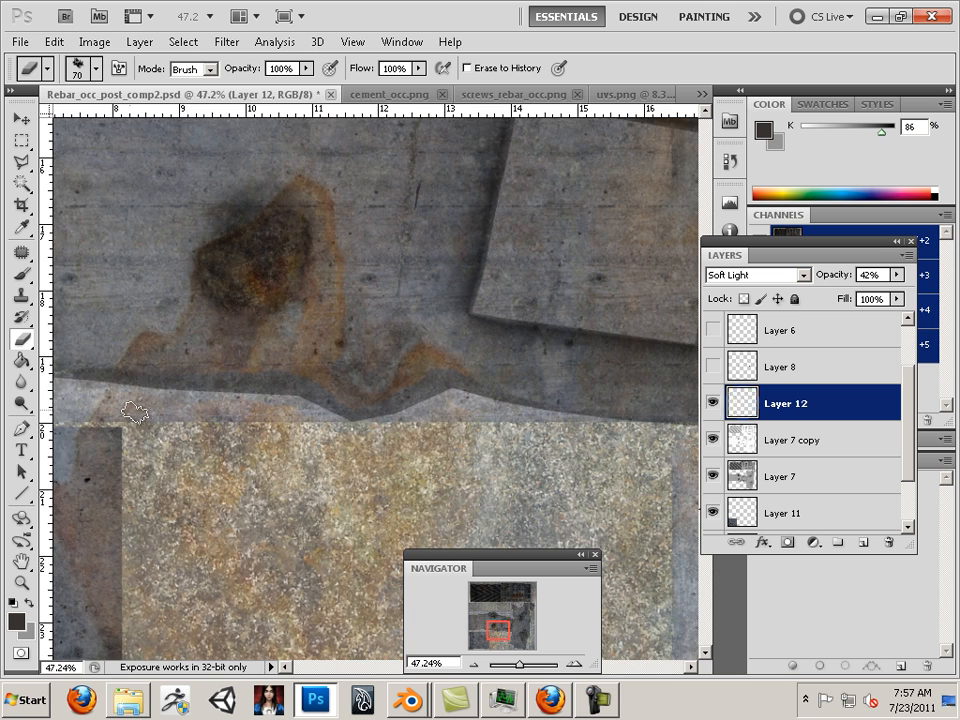
{"action": "left_click_drag", "start_coordinate": [240, 431], "coordinate": [420, 444]}
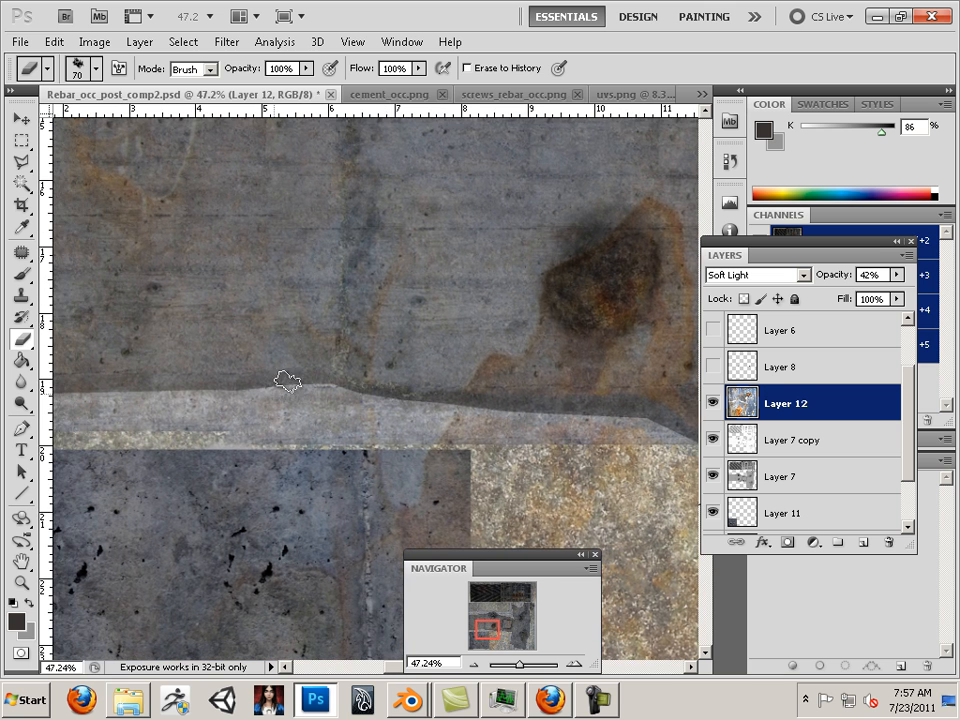
{"action": "left_click_drag", "start_coordinate": [69, 390], "coordinate": [485, 412]}
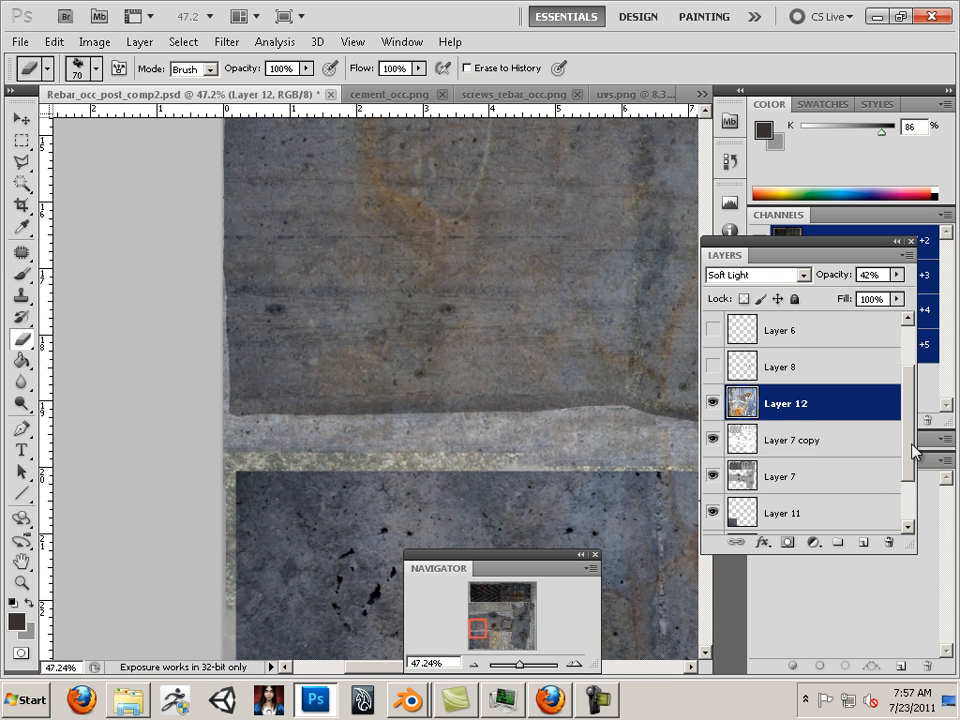
- Select Layer 9, check what it covers by toggling its visibility, and erase it raggedly along the long wall's lower edge
{"action": "left_click_drag", "start_coordinate": [915, 452], "coordinate": [874, 495]}
{"action": "left_click", "coordinate": [750, 478]}
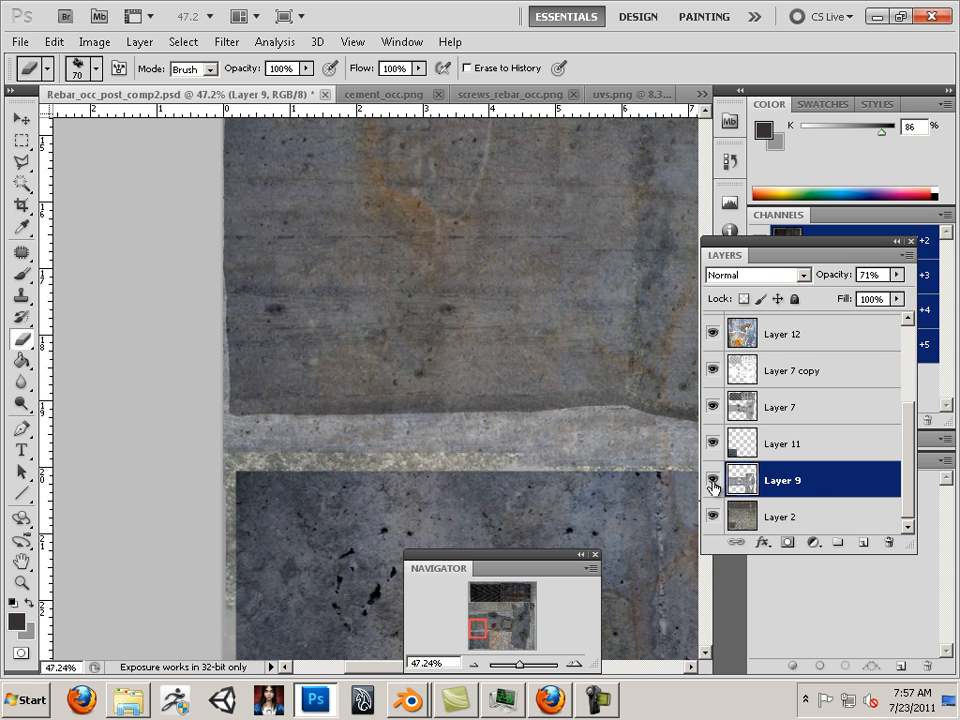
{"action": "left_click", "coordinate": [713, 480]}
{"action": "left_click", "coordinate": [713, 480]}
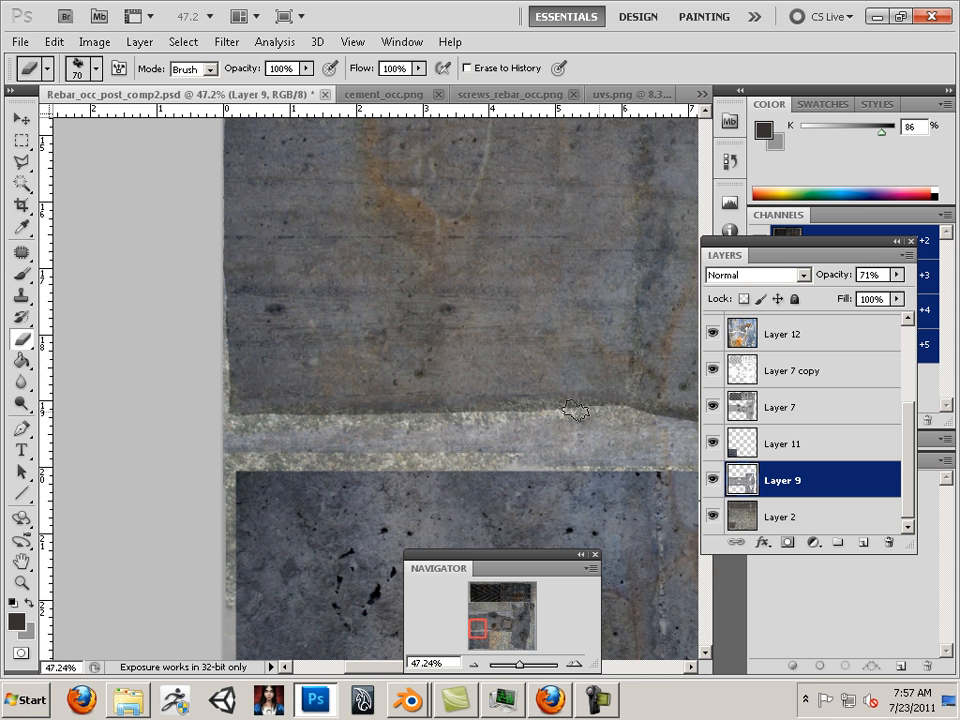
{"action": "left_click_drag", "start_coordinate": [652, 442], "coordinate": [359, 437]}
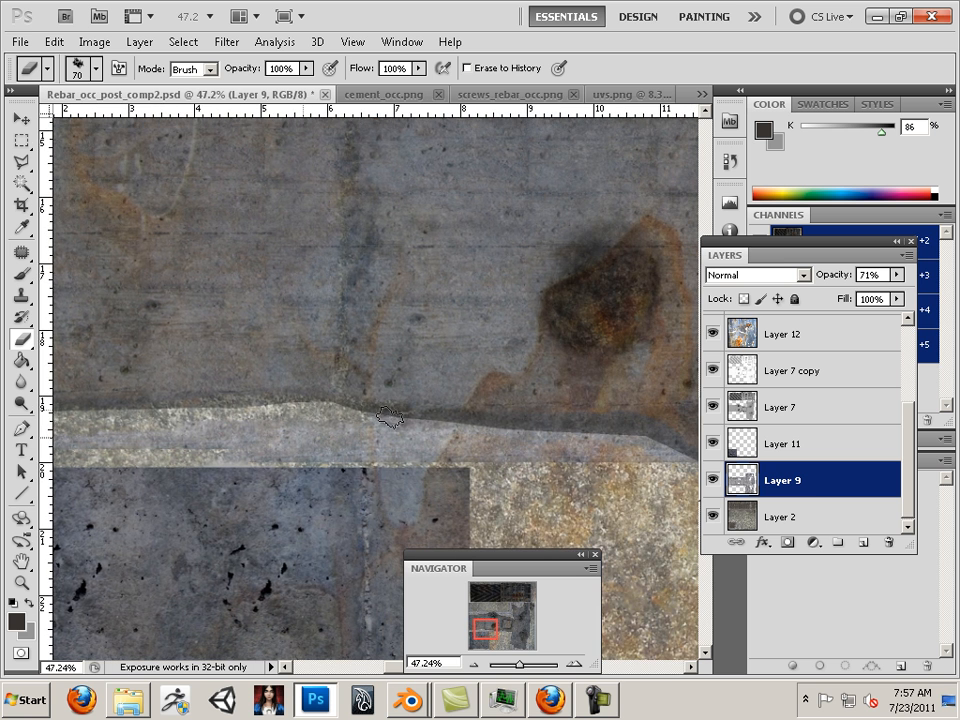
{"action": "mouse_move", "coordinate": [559, 456]}
{"action": "left_mouse_down"}
{"action": "mouse_move", "coordinate": [349, 444]}
{"action": "mouse_move", "coordinate": [338, 408]}
{"action": "left_mouse_up"}
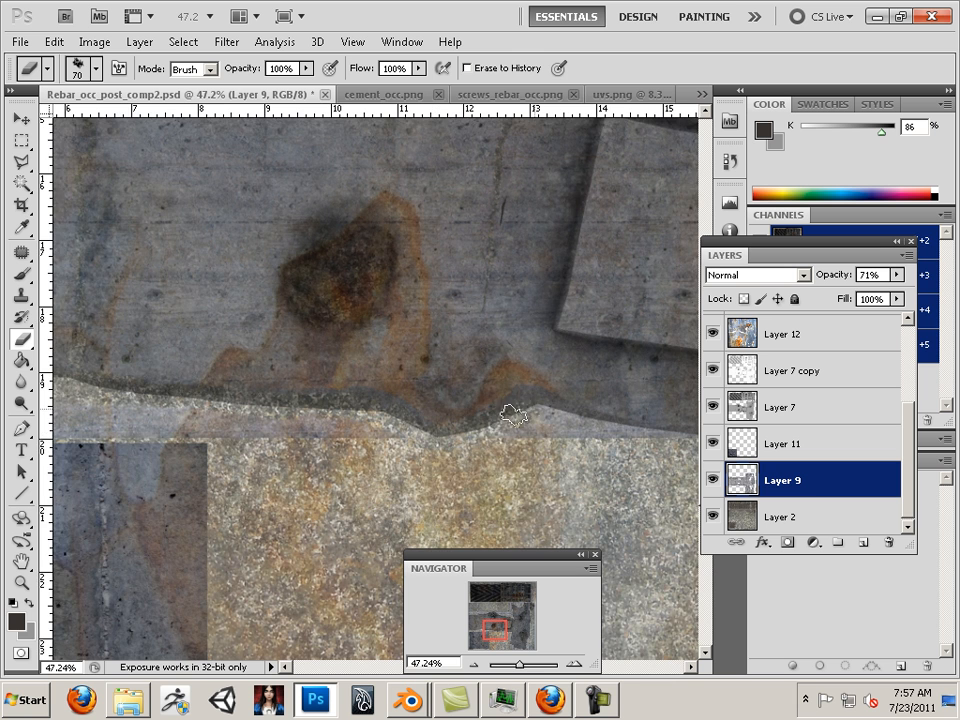
{"action": "mouse_move", "coordinate": [510, 415]}
{"action": "left_mouse_down"}
{"action": "mouse_move", "coordinate": [465, 461]}
{"action": "mouse_move", "coordinate": [348, 414]}
{"action": "left_mouse_up"}
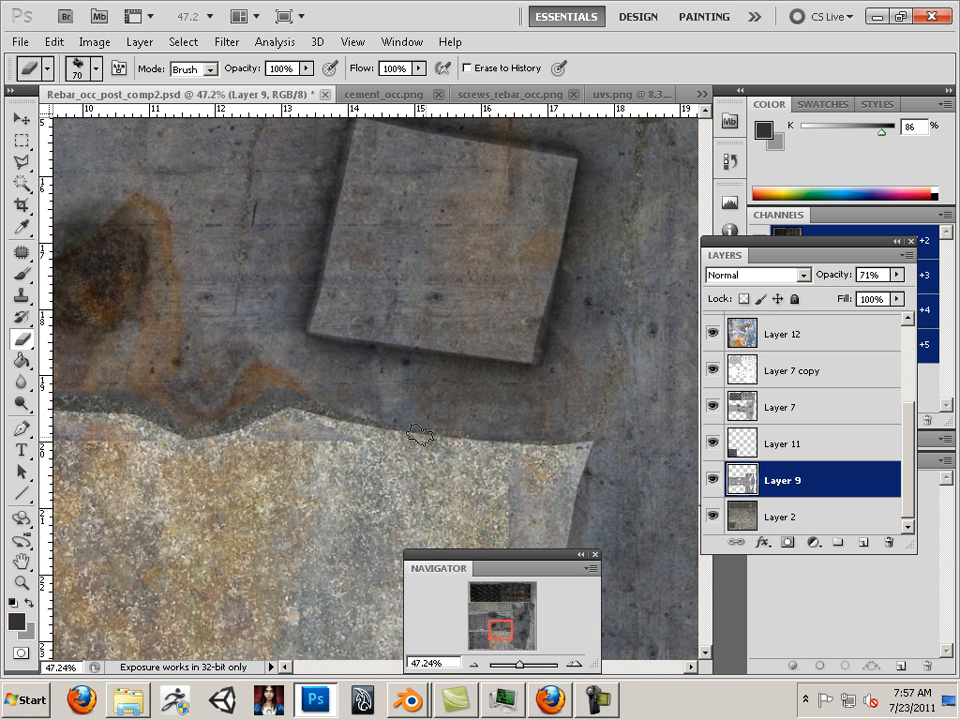
- Erase Layer 9 down the rebar-hole section's left side, along its jagged bottom edge and up its lower right slope
{"action": "left_click_drag", "start_coordinate": [553, 467], "coordinate": [445, 322]}
{"action": "mouse_move", "coordinate": [461, 422]}
{"action": "left_mouse_down"}
{"action": "mouse_move", "coordinate": [489, 244]}
{"action": "mouse_move", "coordinate": [487, 143]}
{"action": "mouse_move", "coordinate": [442, 358]}
{"action": "left_mouse_up"}
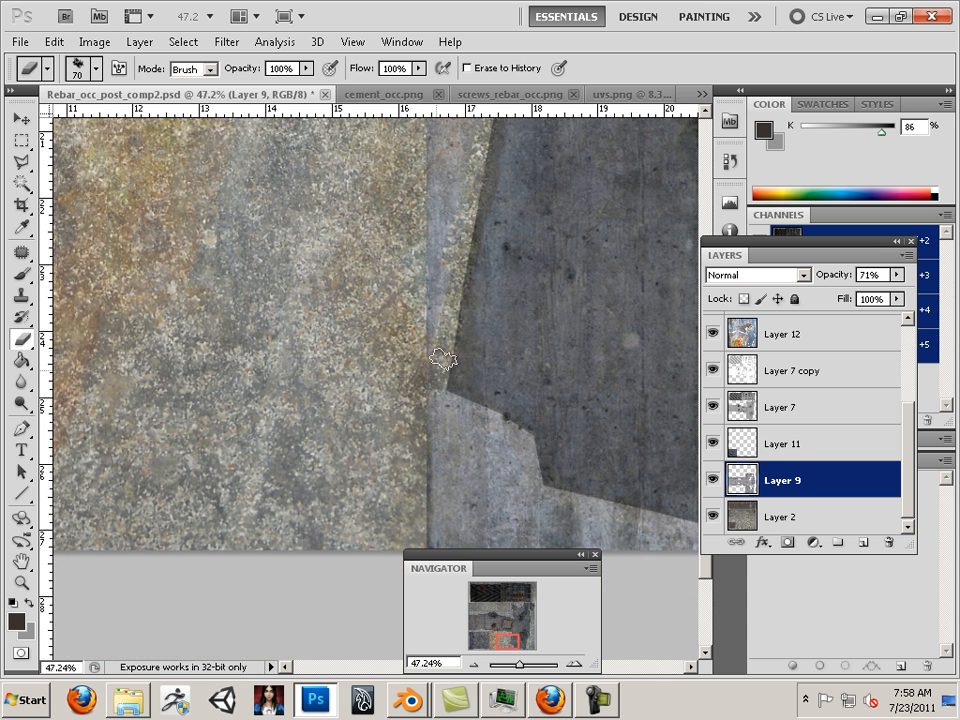
{"action": "left_click_drag", "start_coordinate": [556, 496], "coordinate": [204, 482]}
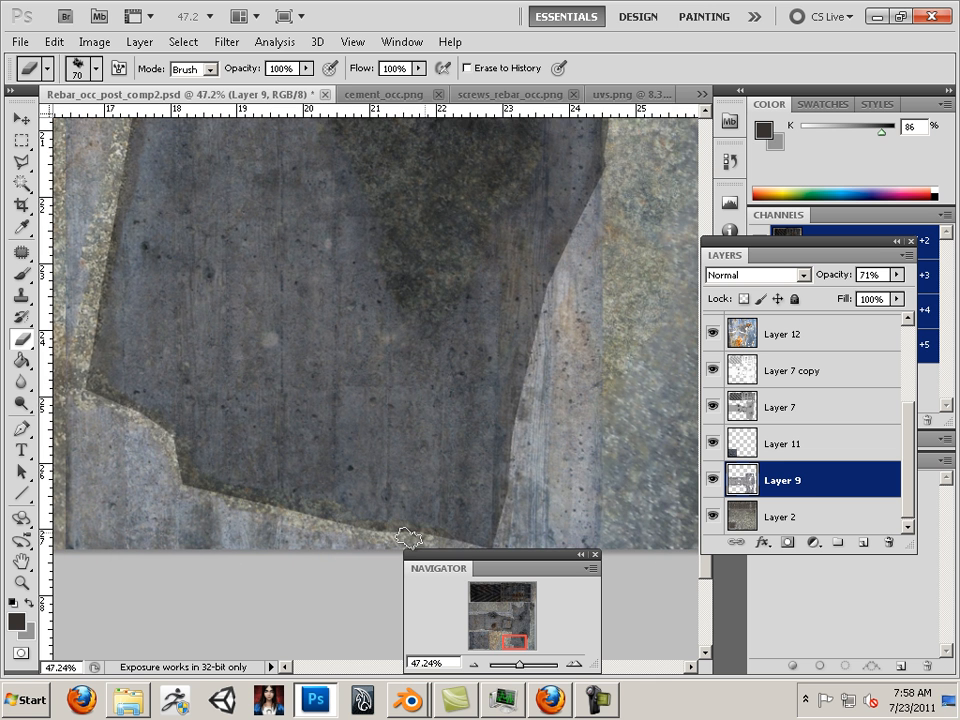
{"action": "mouse_move", "coordinate": [515, 503]}
{"action": "left_mouse_down"}
{"action": "mouse_move", "coordinate": [523, 405]}
{"action": "mouse_move", "coordinate": [546, 325]}
{"action": "mouse_move", "coordinate": [539, 303]}
{"action": "mouse_move", "coordinate": [561, 281]}
{"action": "left_mouse_up"}
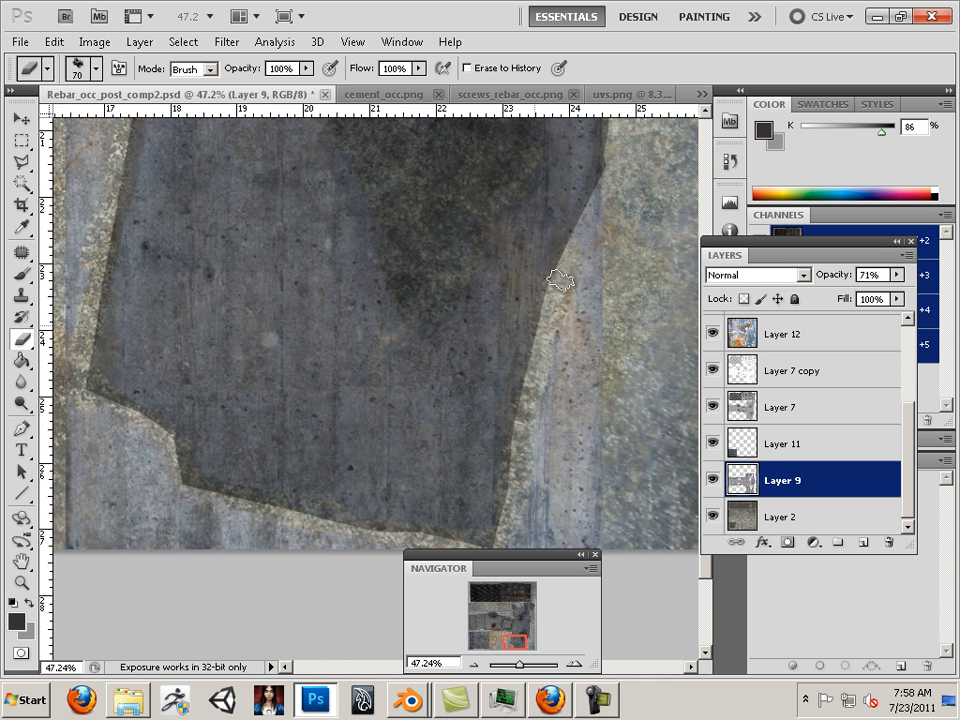
- Erase Layer 9 up the straight right side of the rebar-hole wall section to expose the coarse concrete beneath
{"action": "left_click_drag", "start_coordinate": [635, 208], "coordinate": [510, 454]}
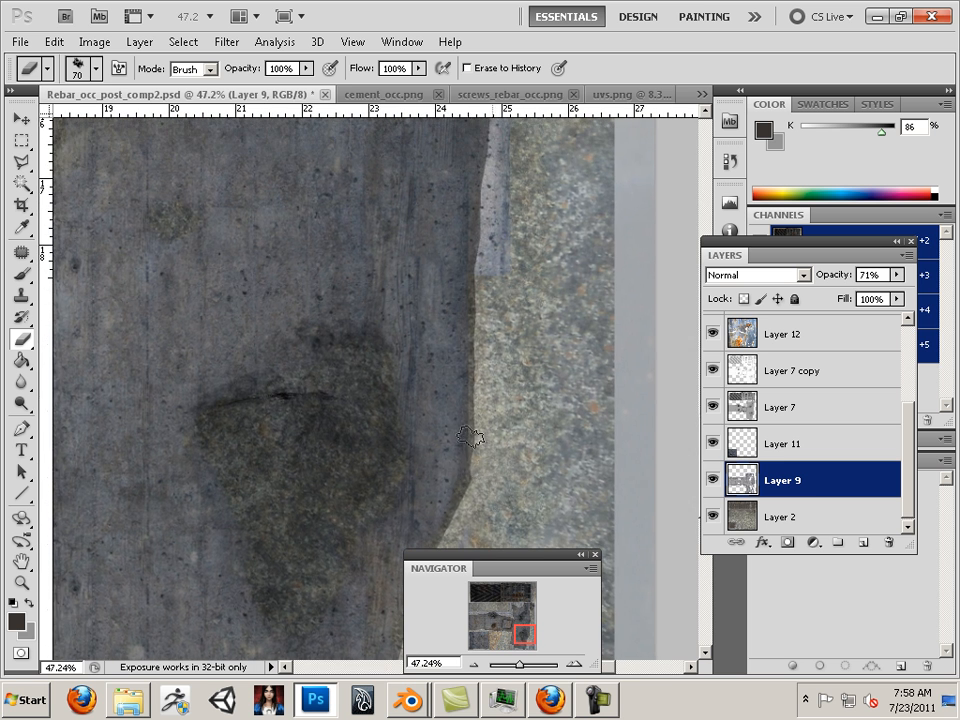
{"action": "left_click_drag", "start_coordinate": [513, 344], "coordinate": [500, 470]}
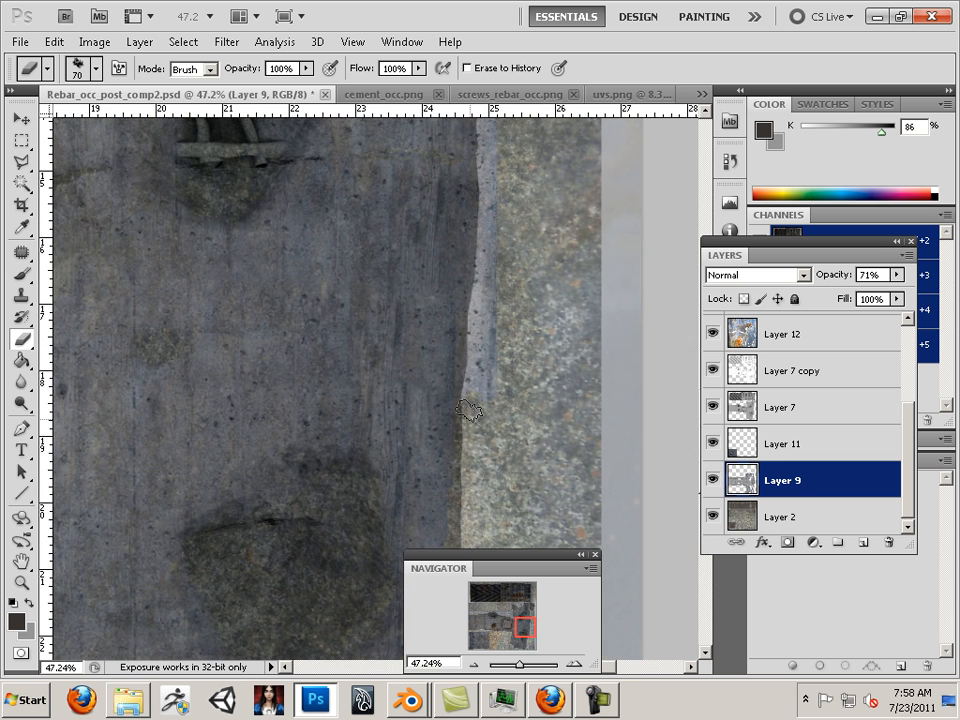
{"action": "left_click_drag", "start_coordinate": [470, 408], "coordinate": [476, 222]}
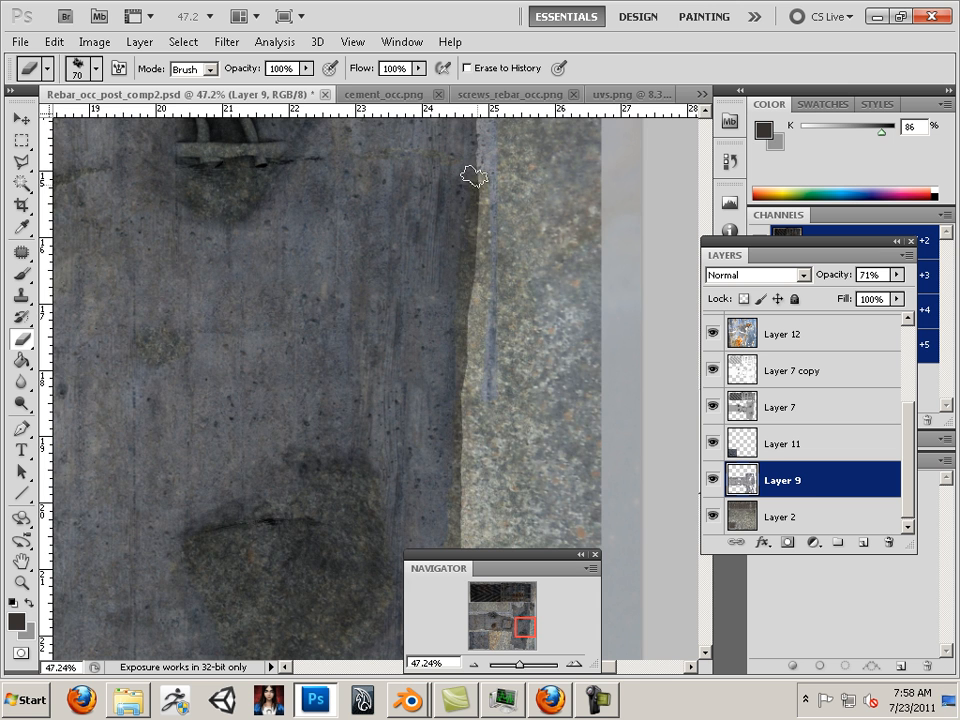
{"action": "mouse_move", "coordinate": [512, 288]}
{"action": "left_mouse_down"}
{"action": "mouse_move", "coordinate": [499, 392]}
{"action": "mouse_move", "coordinate": [505, 497]}
{"action": "left_mouse_up"}
- Erase Layer 9 along the rebar-hole section's top edge, through its V-shaped notch and down its upper left side
{"action": "mouse_move", "coordinate": [481, 375]}
{"action": "left_mouse_down"}
{"action": "mouse_move", "coordinate": [477, 295]}
{"action": "mouse_move", "coordinate": [460, 242]}
{"action": "mouse_move", "coordinate": [525, 440]}
{"action": "left_mouse_up"}
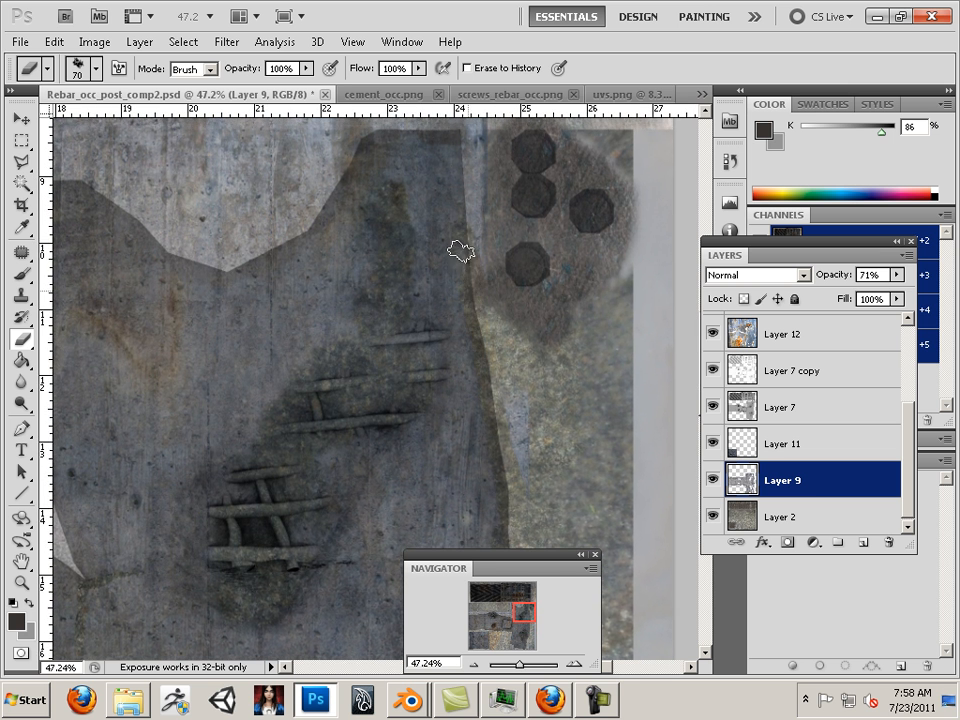
{"action": "mouse_move", "coordinate": [459, 251]}
{"action": "left_mouse_down"}
{"action": "mouse_move", "coordinate": [463, 177]}
{"action": "mouse_move", "coordinate": [531, 266]}
{"action": "left_mouse_up"}
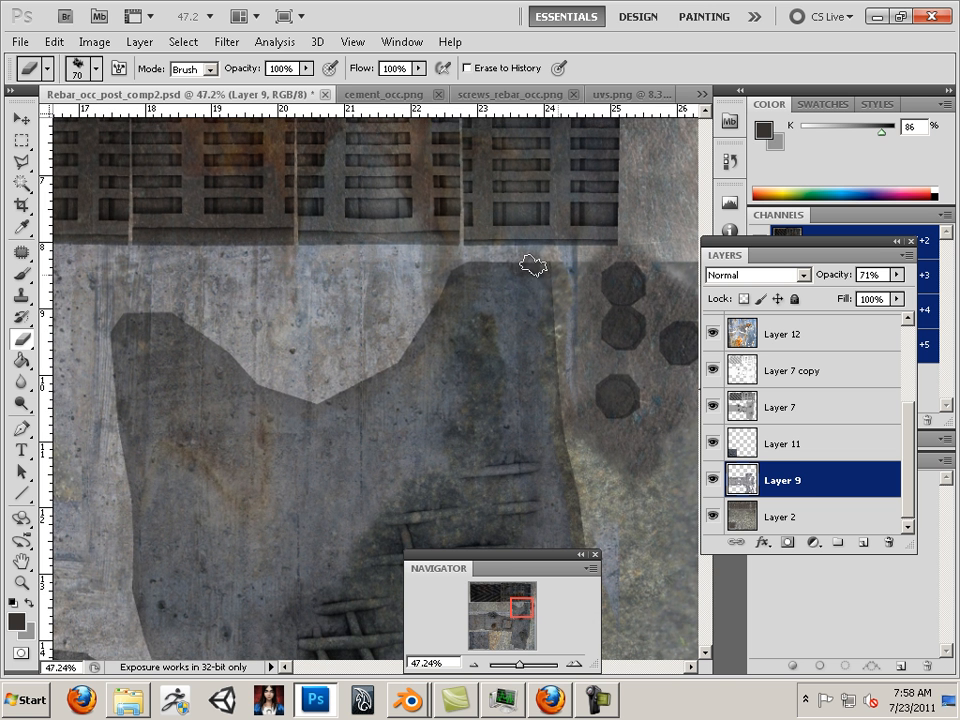
{"action": "left_click_drag", "start_coordinate": [391, 352], "coordinate": [342, 390]}
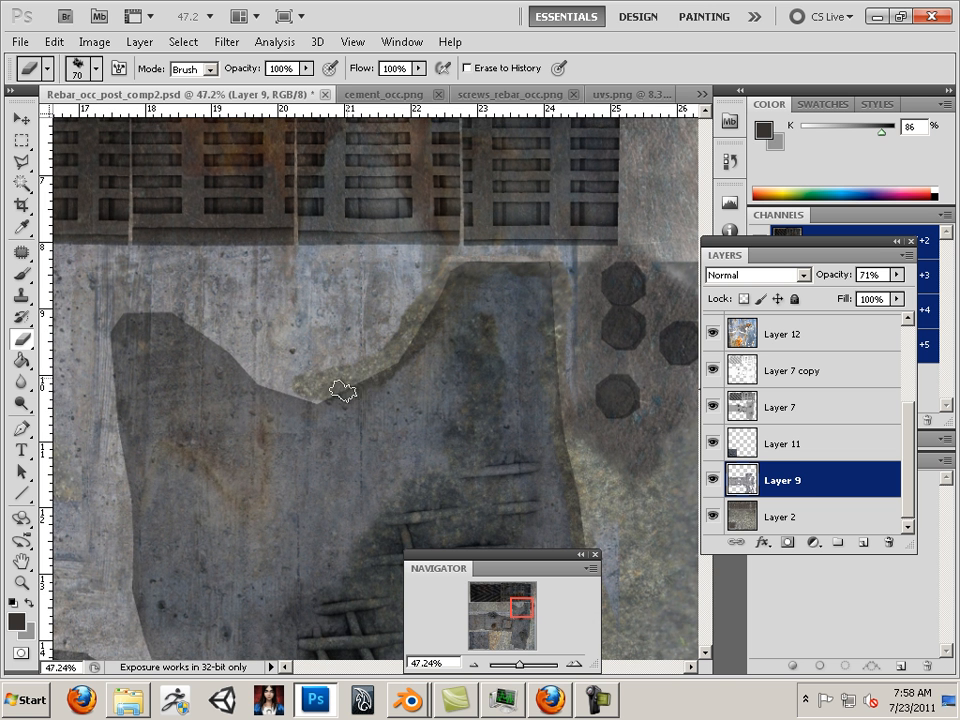
{"action": "mouse_move", "coordinate": [272, 399]}
{"action": "left_mouse_down"}
{"action": "mouse_move", "coordinate": [198, 329]}
{"action": "mouse_move", "coordinate": [153, 309]}
{"action": "mouse_move", "coordinate": [243, 348]}
{"action": "mouse_move", "coordinate": [422, 306]}
{"action": "left_mouse_up"}
{"action": "mouse_move", "coordinate": [345, 257]}
{"action": "left_mouse_down"}
{"action": "mouse_move", "coordinate": [326, 367]}
{"action": "mouse_move", "coordinate": [340, 474]}
{"action": "left_mouse_up"}
{"action": "mouse_move", "coordinate": [345, 570]}
{"action": "left_mouse_down"}
{"action": "mouse_move", "coordinate": [356, 456]}
{"action": "mouse_move", "coordinate": [446, 369]}
{"action": "mouse_move", "coordinate": [540, 450]}
{"action": "left_mouse_up"}
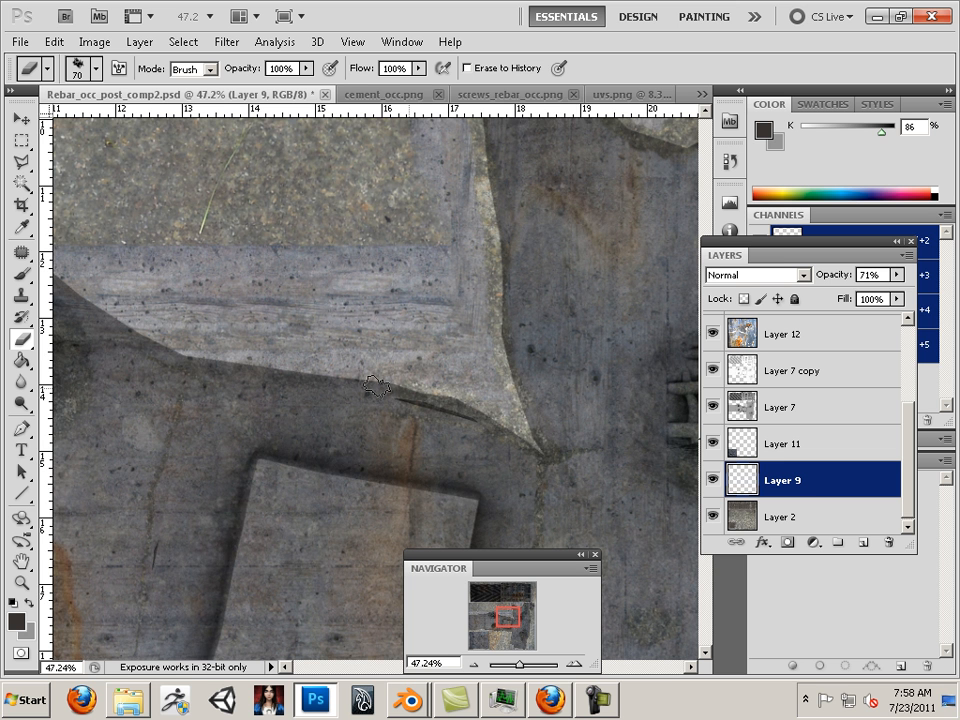
- Erase Layer 9 along the long wall's upper edge, from the junction with the rebar-hole section to above the round rebar grid
{"action": "left_click_drag", "start_coordinate": [376, 388], "coordinate": [293, 380]}
{"action": "left_click_drag", "start_coordinate": [204, 353], "coordinate": [430, 409]}
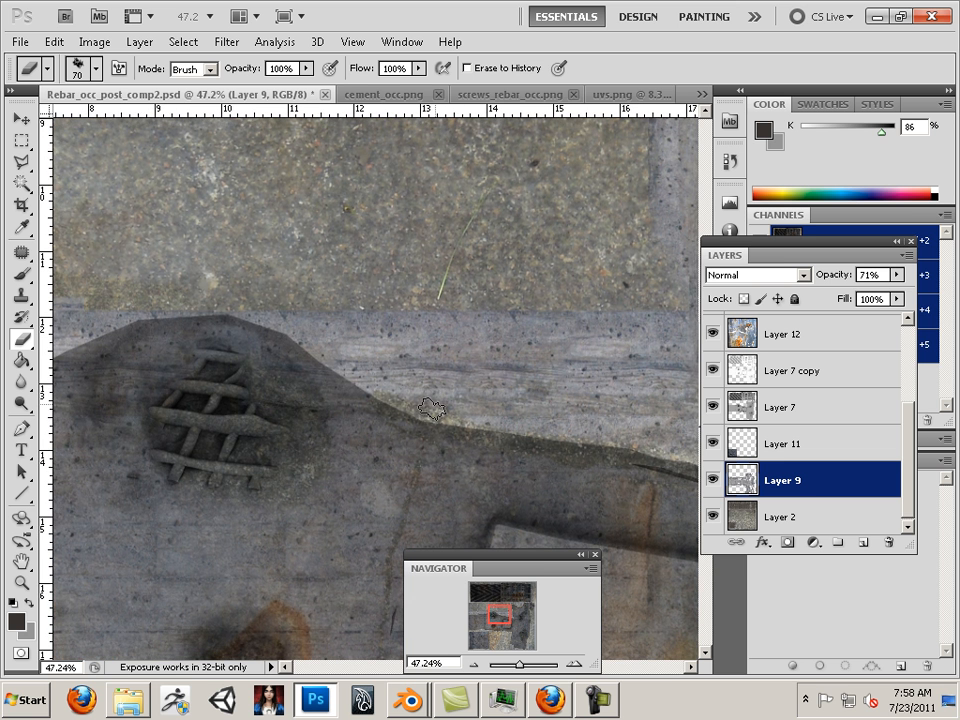
{"action": "left_click_drag", "start_coordinate": [311, 361], "coordinate": [246, 334]}
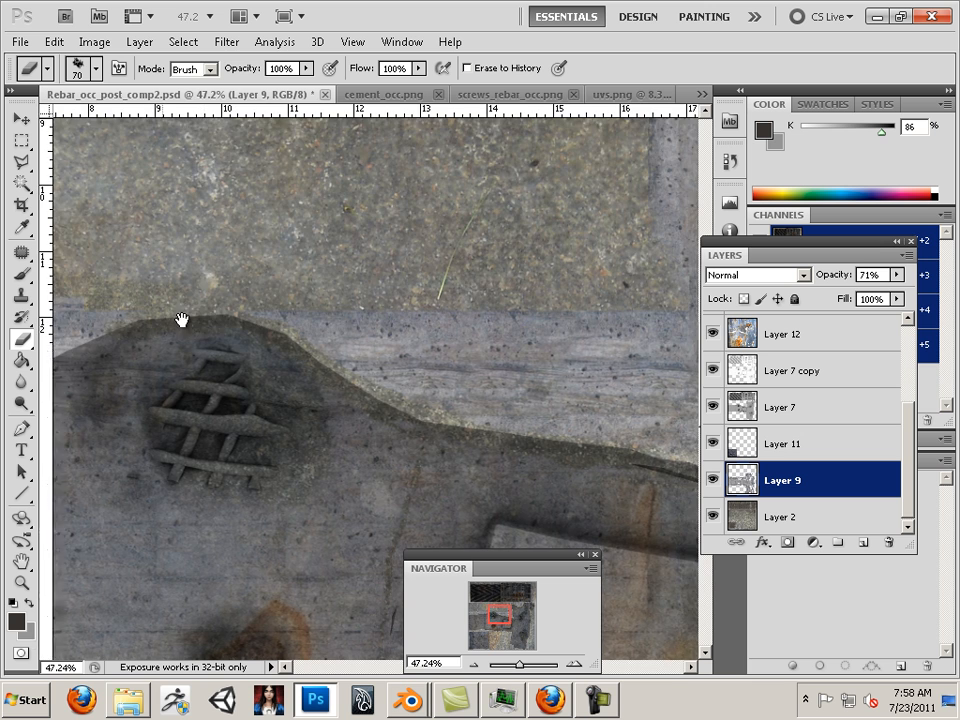
- Continue erasing Layer 9 raggedly along the long wall's upper edge from the rebar grid to the wall's left end
{"action": "left_click_drag", "start_coordinate": [182, 321], "coordinate": [506, 276]}
{"action": "left_click_drag", "start_coordinate": [338, 336], "coordinate": [188, 334]}
{"action": "left_click_drag", "start_coordinate": [301, 320], "coordinate": [541, 338]}
{"action": "left_click_drag", "start_coordinate": [441, 360], "coordinate": [181, 369]}
{"action": "left_click_drag", "start_coordinate": [336, 375], "coordinate": [246, 253]}
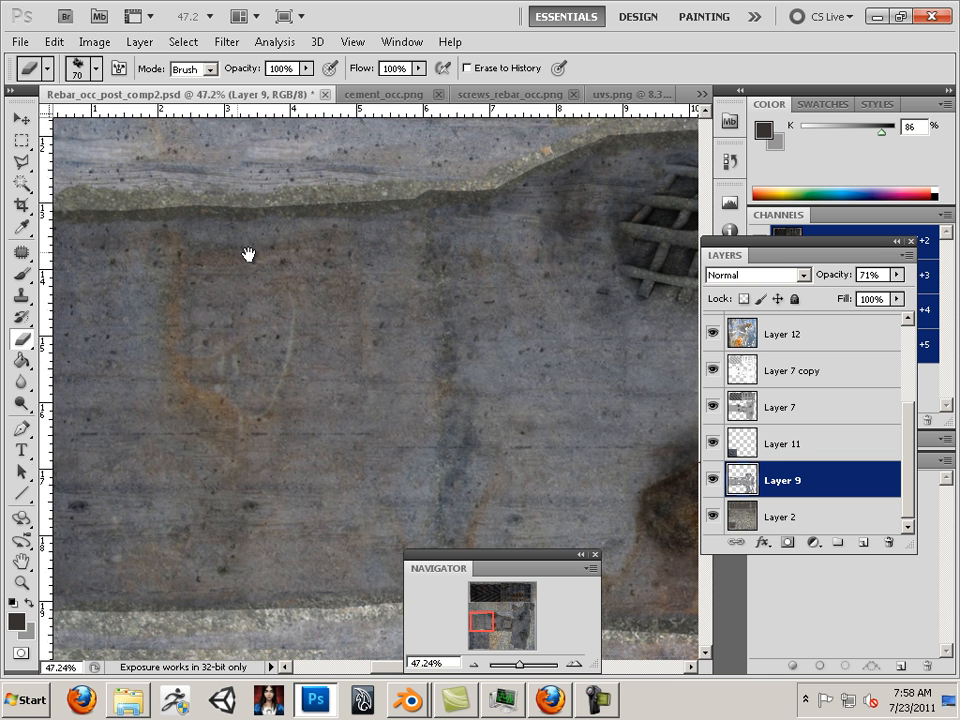
- Enlarge the eraser to between 500 and 800 px and erase faint worn patches from Layer 9 across the long wall's left part
{"action": "key", "text": "bracketright"}
{"action": "key", "text": "bracketright"}
{"action": "key", "text": "bracketright"}
{"action": "key", "text": "bracketright"}
{"action": "key", "text": "bracketright"}
{"action": "key", "text": "bracketright"}
{"action": "key", "text": "bracketright"}
{"action": "key", "text": "bracketright"}
{"action": "key", "text": "bracketright"}
{"action": "key", "text": "bracketright"}
{"action": "key", "text": "bracketleft"}
{"action": "key", "text": "bracketleft"}
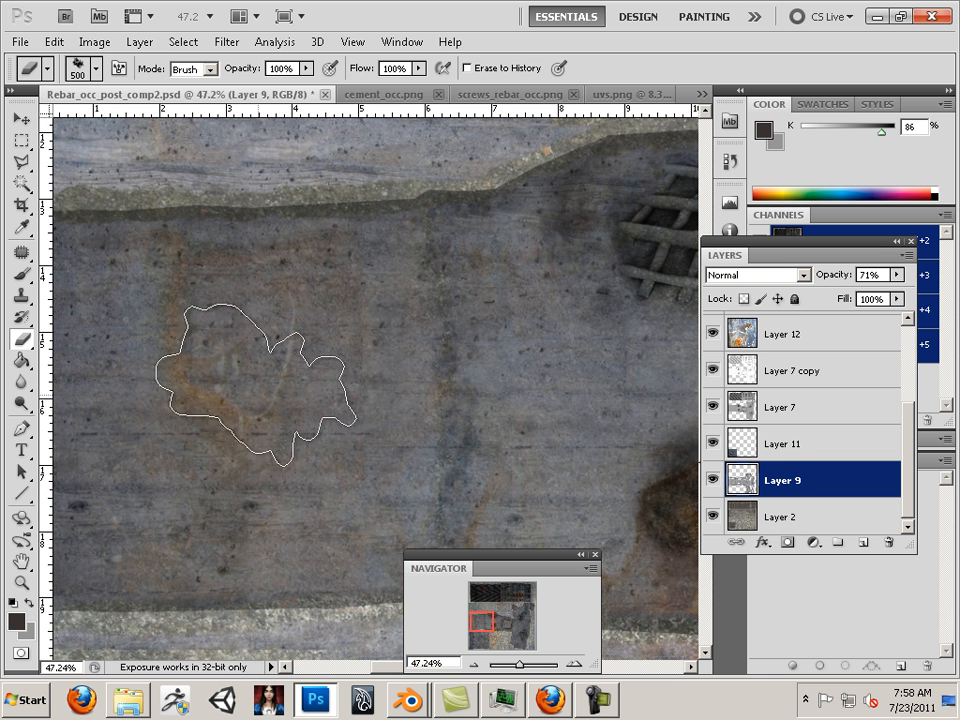
{"action": "key", "text": "bracketright"}
{"action": "key", "text": "bracketright"}
{"action": "key", "text": "bracketright"}
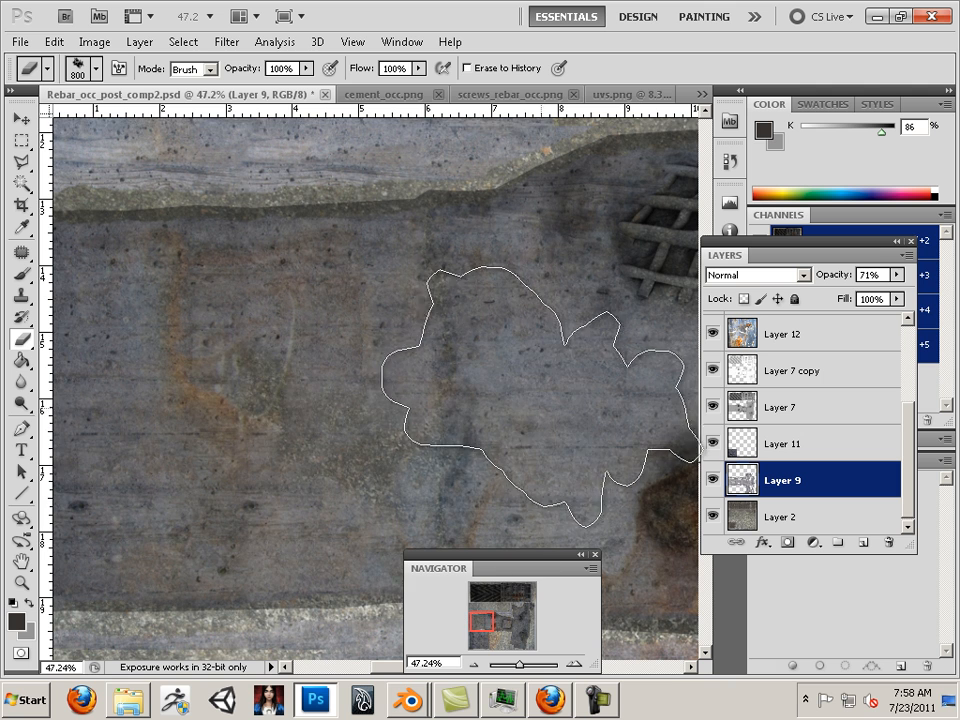
{"action": "key", "text": "bracketleft"}
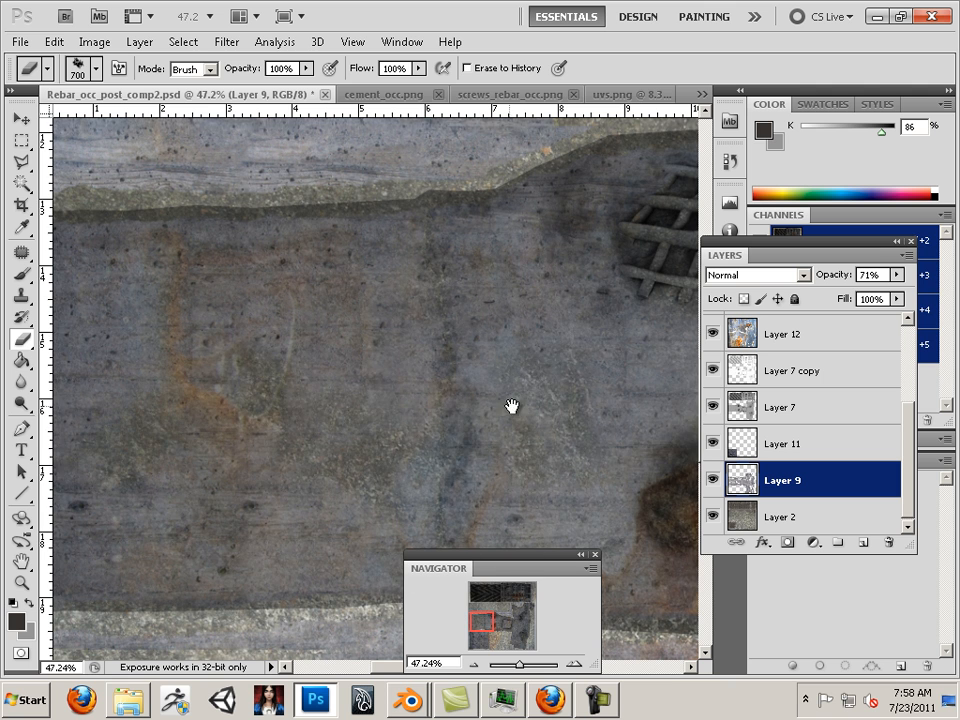
- Erase faint worn patches from Layer 9 with the 700 px eraser around the rusty hole, beside the square slab and across the rebar-hole section
{"action": "left_click_drag", "start_coordinate": [511, 406], "coordinate": [197, 390]}
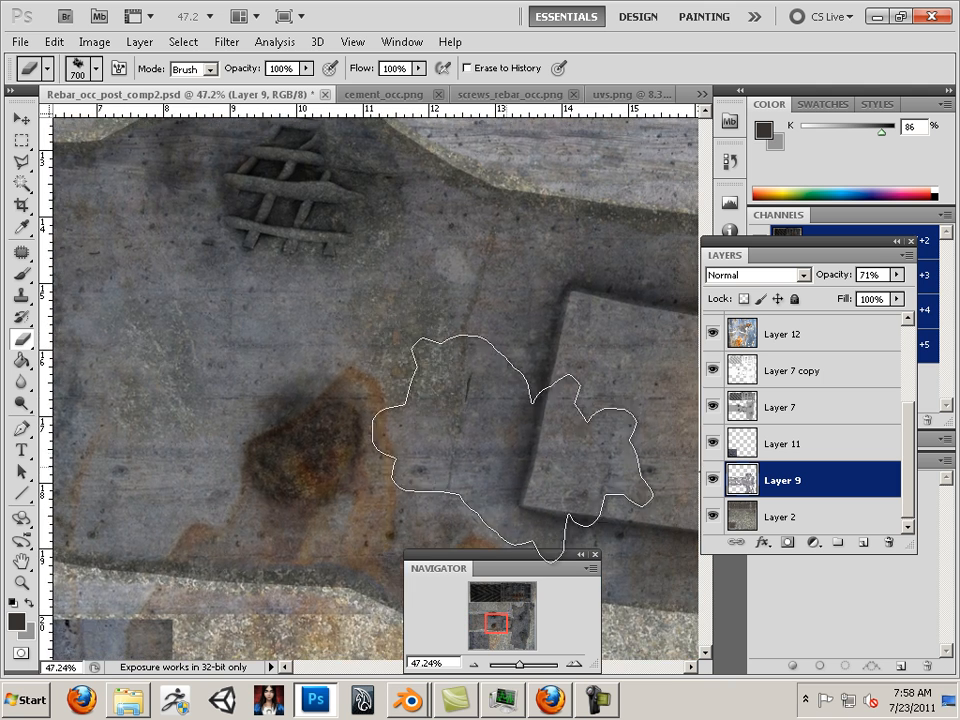
{"action": "left_click_drag", "start_coordinate": [513, 447], "coordinate": [86, 343]}
{"action": "left_click_drag", "start_coordinate": [497, 407], "coordinate": [345, 405]}
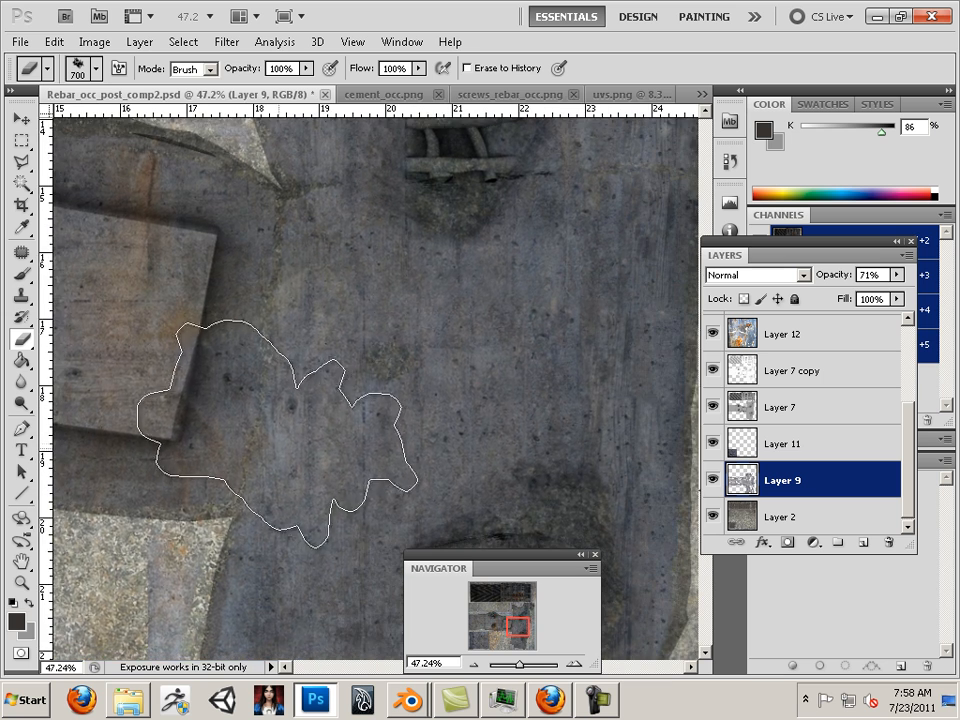
{"action": "left_click_drag", "start_coordinate": [528, 420], "coordinate": [363, 420]}
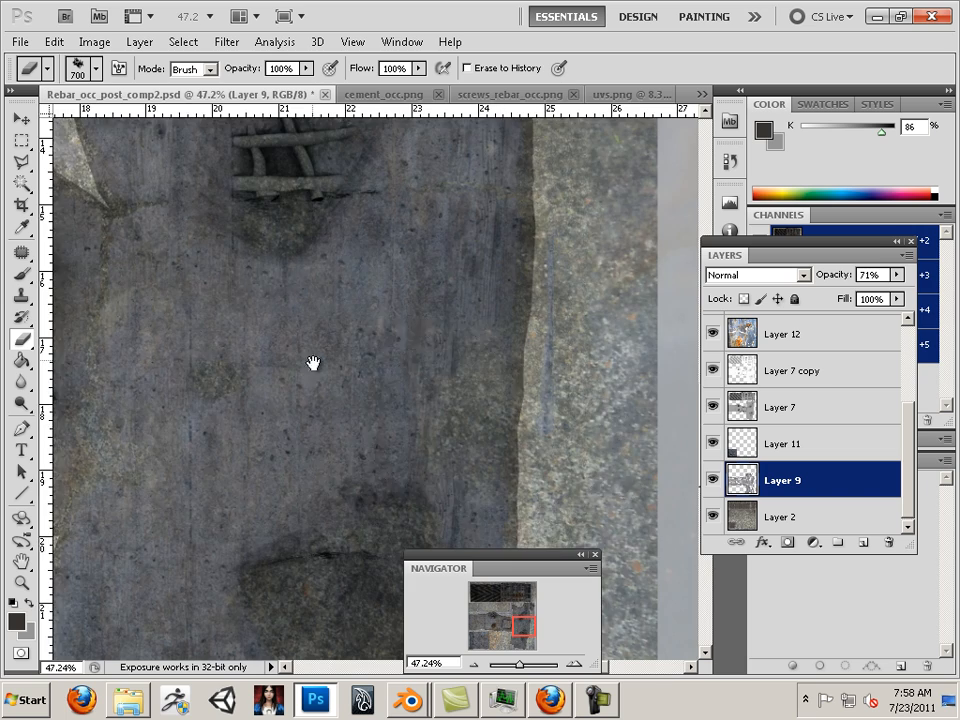
- Examine the ragged wall edges, worn patches and upper panels, and inspect the texture map as a whole
{"action": "left_click_drag", "start_coordinate": [313, 364], "coordinate": [405, 615]}
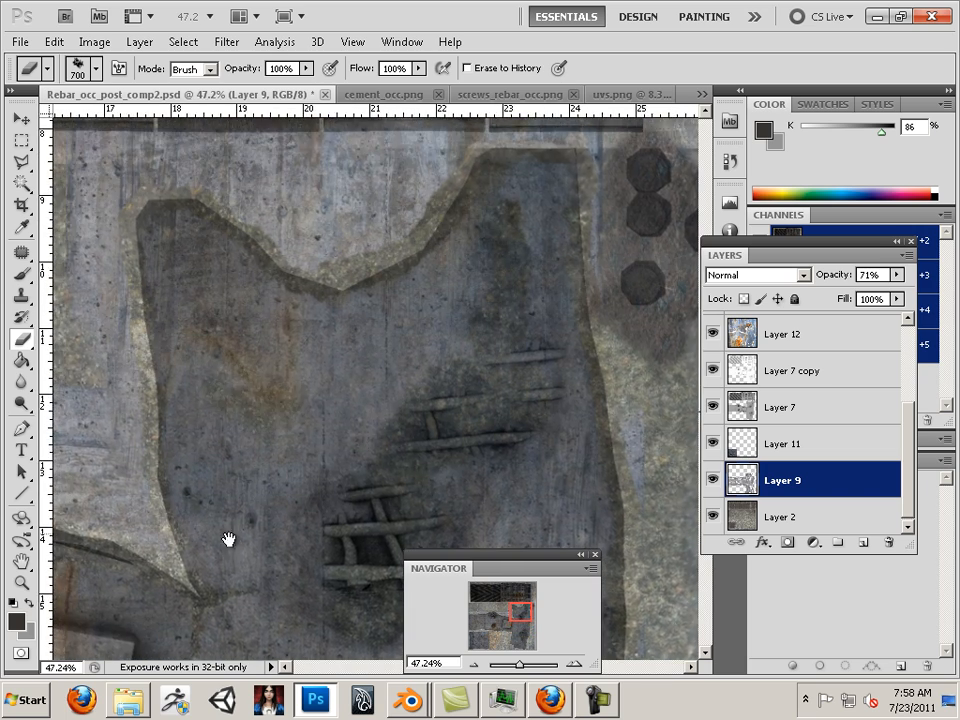
{"action": "left_click_drag", "start_coordinate": [229, 540], "coordinate": [632, 262]}
{"action": "mouse_move", "coordinate": [90, 545]}
{"action": "left_mouse_down"}
{"action": "mouse_move", "coordinate": [328, 417]}
{"action": "mouse_move", "coordinate": [249, 446]}
{"action": "mouse_move", "coordinate": [373, 459]}
{"action": "mouse_move", "coordinate": [307, 479]}
{"action": "mouse_move", "coordinate": [214, 460]}
{"action": "mouse_move", "coordinate": [325, 300]}
{"action": "left_mouse_up"}
{"action": "left_click_drag", "start_coordinate": [222, 473], "coordinate": [398, 290]}
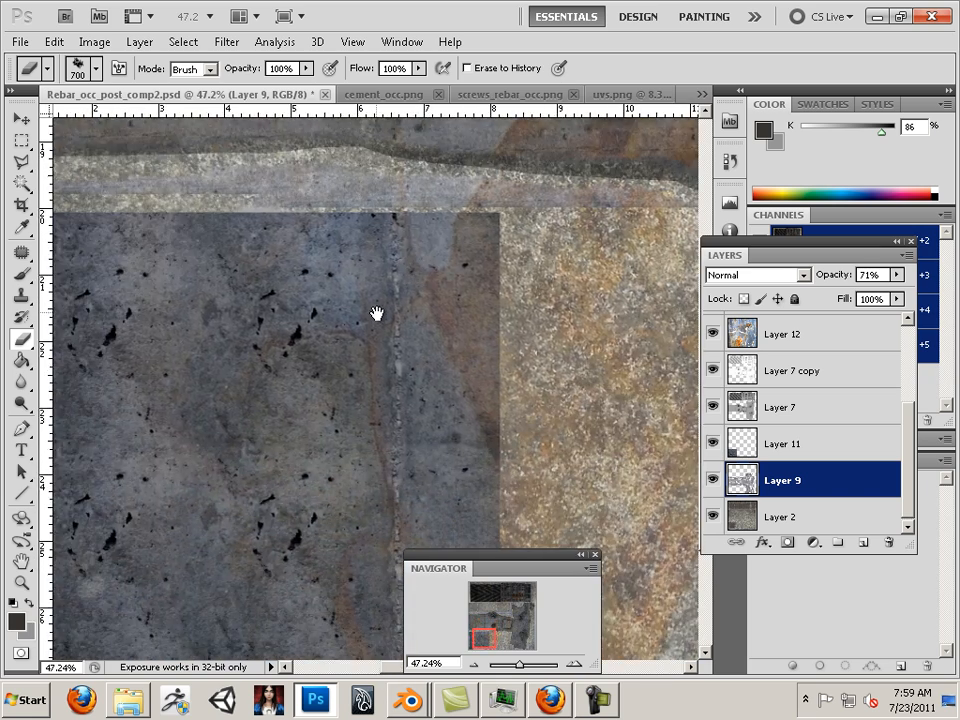
{"action": "left_click_drag", "start_coordinate": [510, 290], "coordinate": [396, 461]}
{"action": "mouse_move", "coordinate": [410, 250]}
{"action": "left_mouse_down"}
{"action": "mouse_move", "coordinate": [399, 424]}
{"action": "mouse_move", "coordinate": [373, 514]}
{"action": "left_mouse_up"}
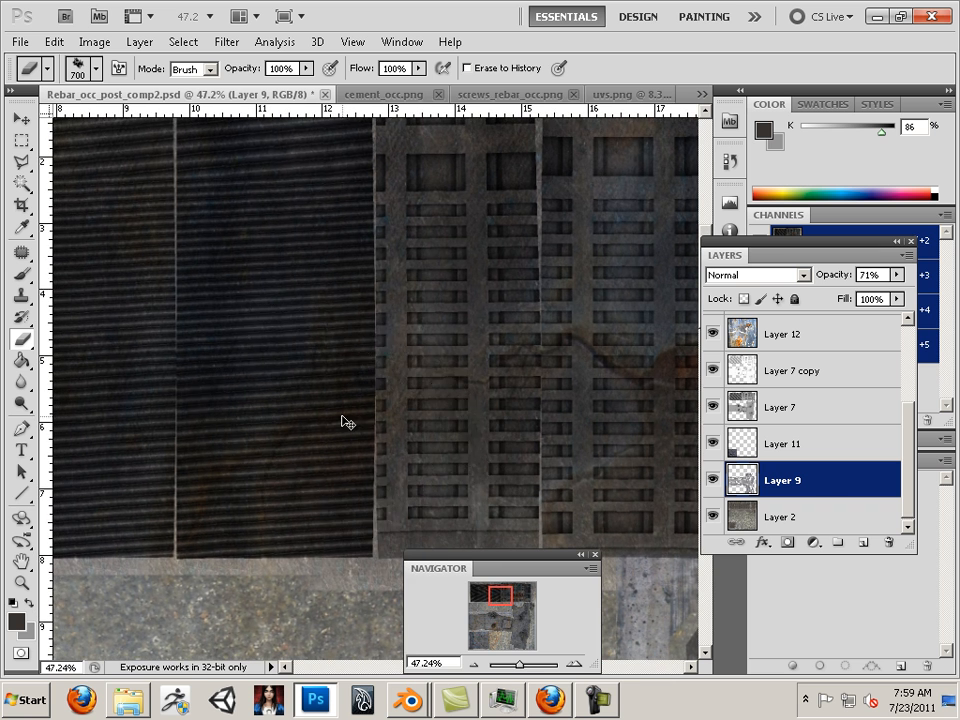
{"action": "scroll", "coordinate": [340, 404], "scroll_direction": "down", "scroll_amount": 6}
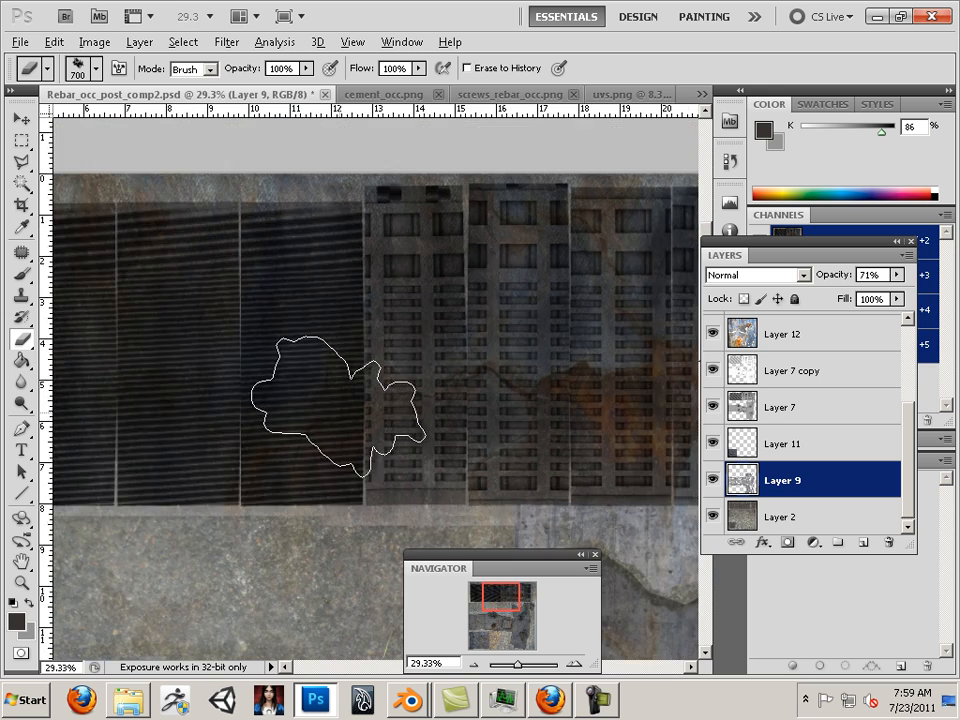
{"action": "scroll", "coordinate": [336, 405], "scroll_direction": "down", "scroll_amount": 1}
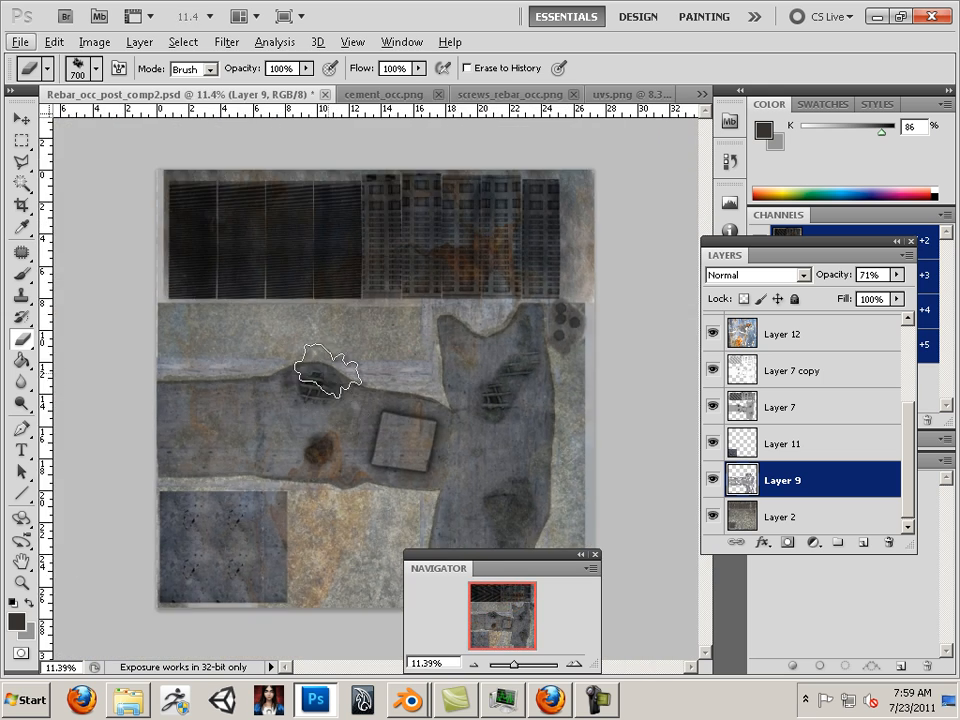